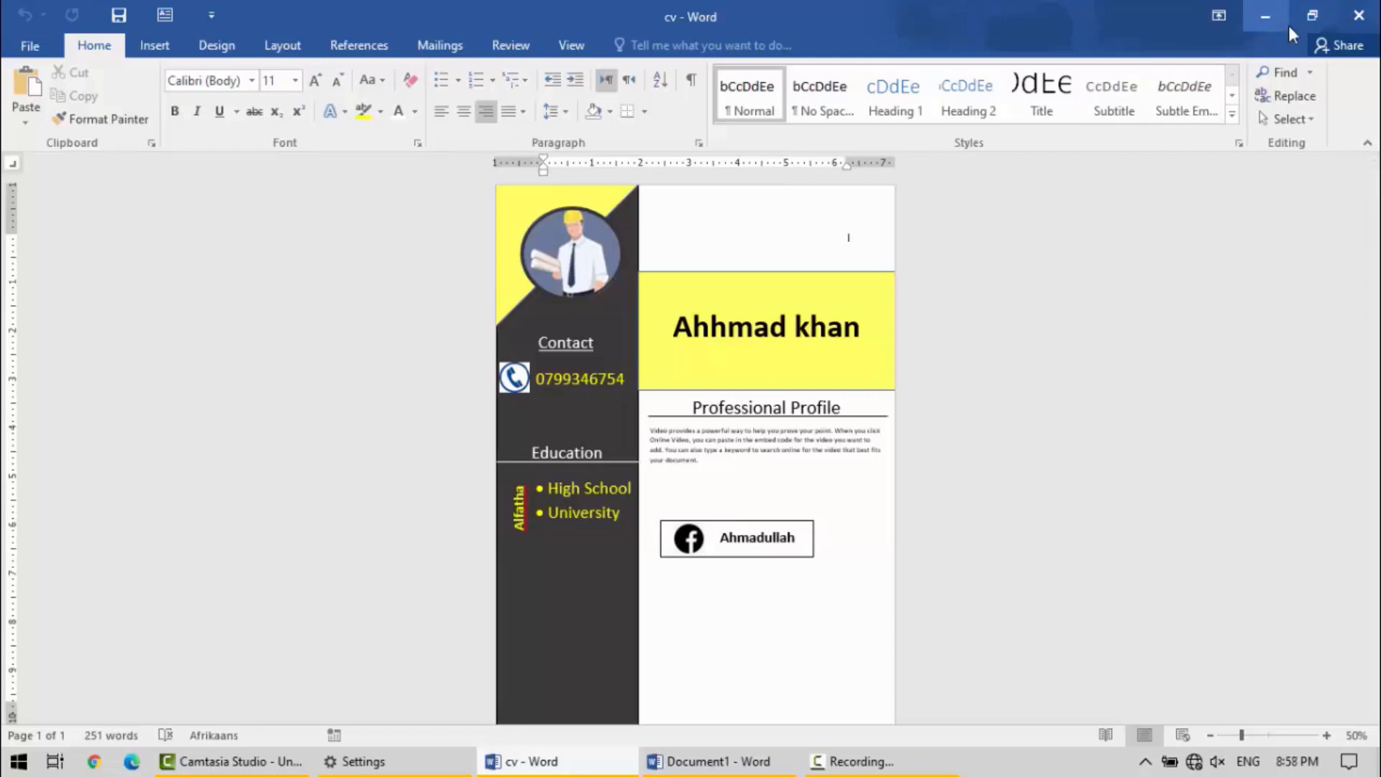
Switch from the reference CV to Document1 and place a wide, short text box in the blank area just below the yellow name banner.
left_click(1263, 22)
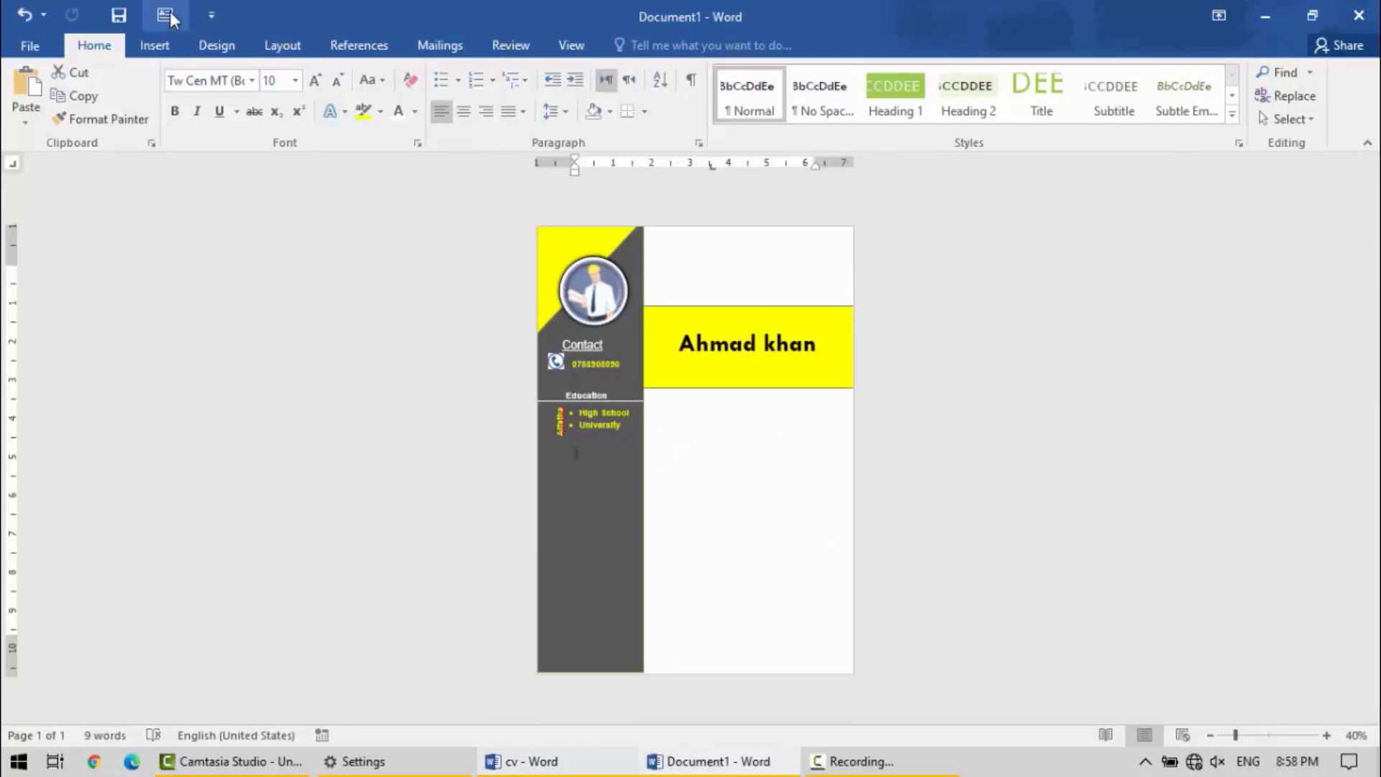
key("ctrl+v")
left_click(583, 458)
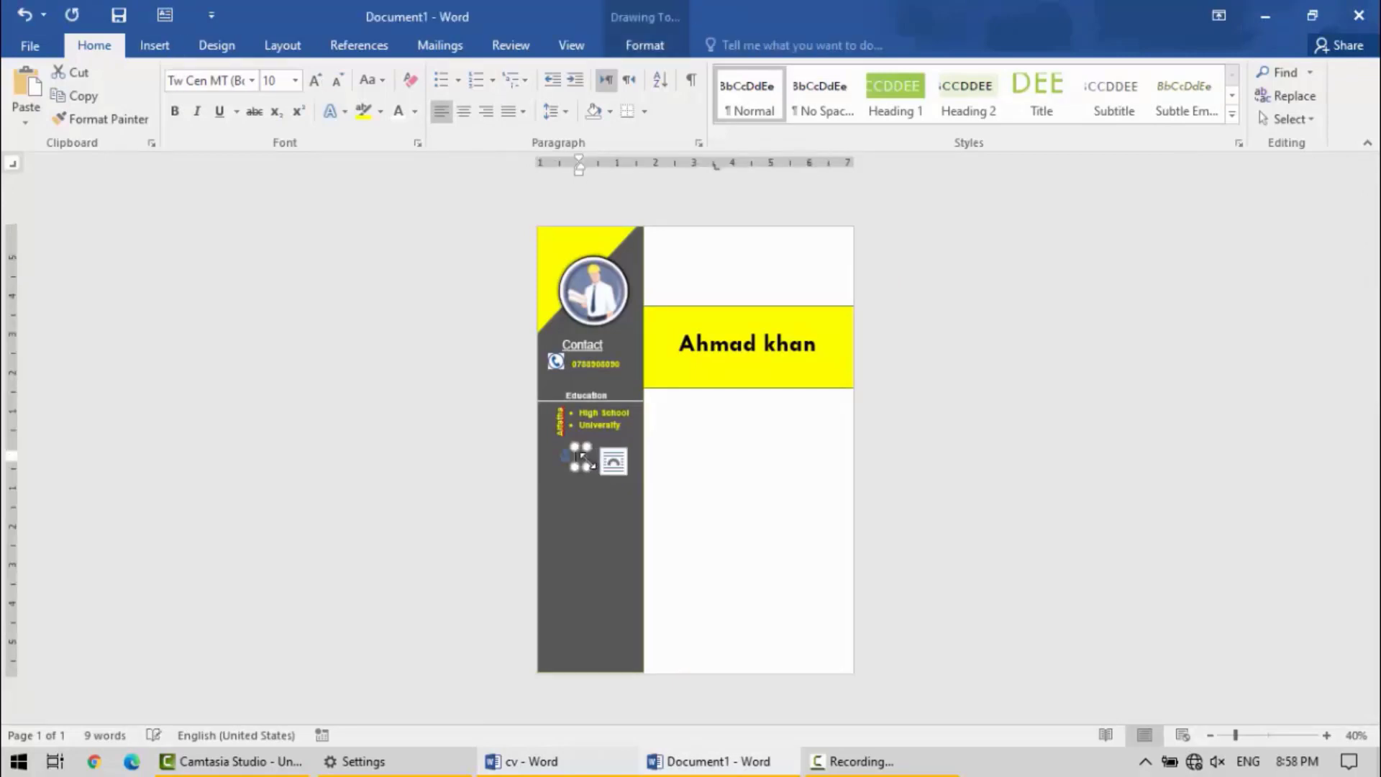
left_click_drag(583, 458, 767, 400)
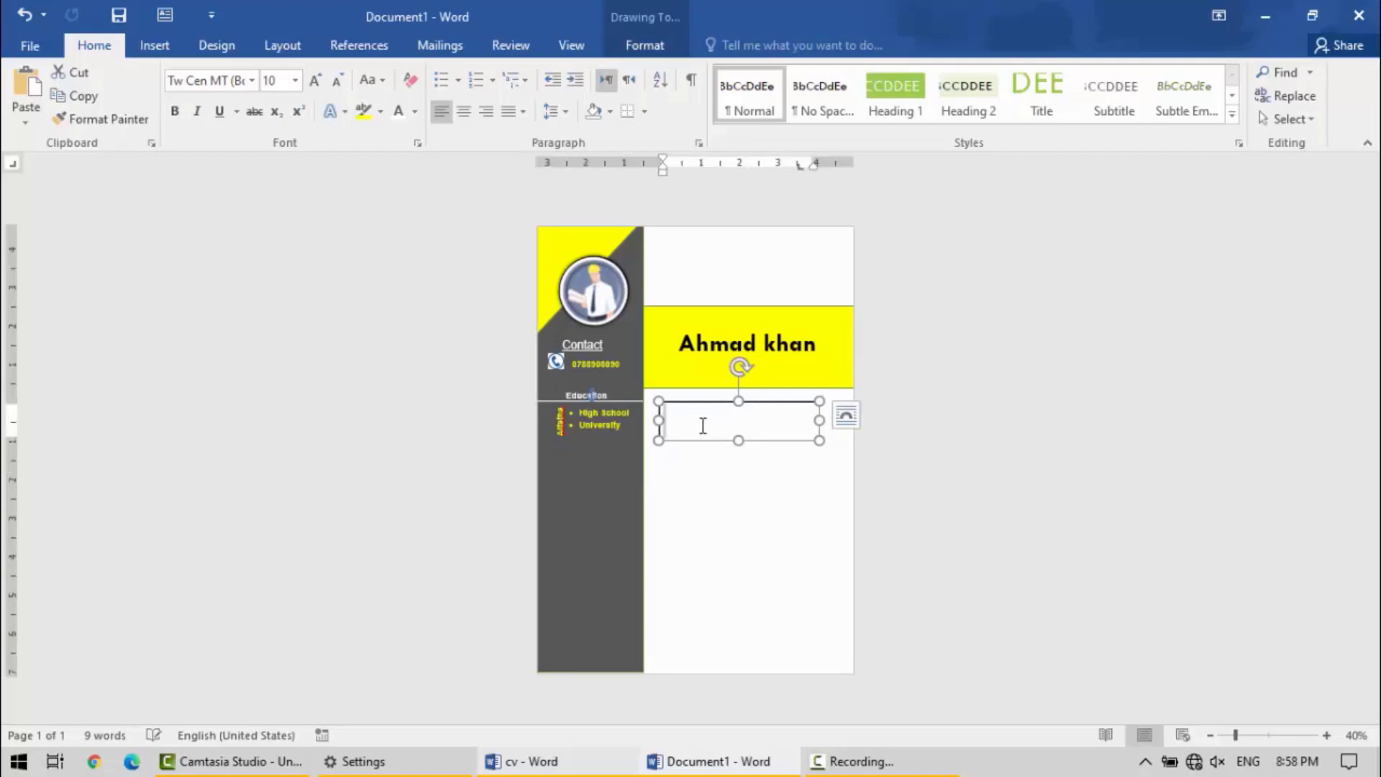
Set the text size in the new text box to 20 and enter the heading "Professional Profile".
left_click(676, 421)
left_click(321, 91)
left_click(321, 91)
left_click(321, 92)
left_click(321, 91)
left_click(321, 91)
left_click(320, 91)
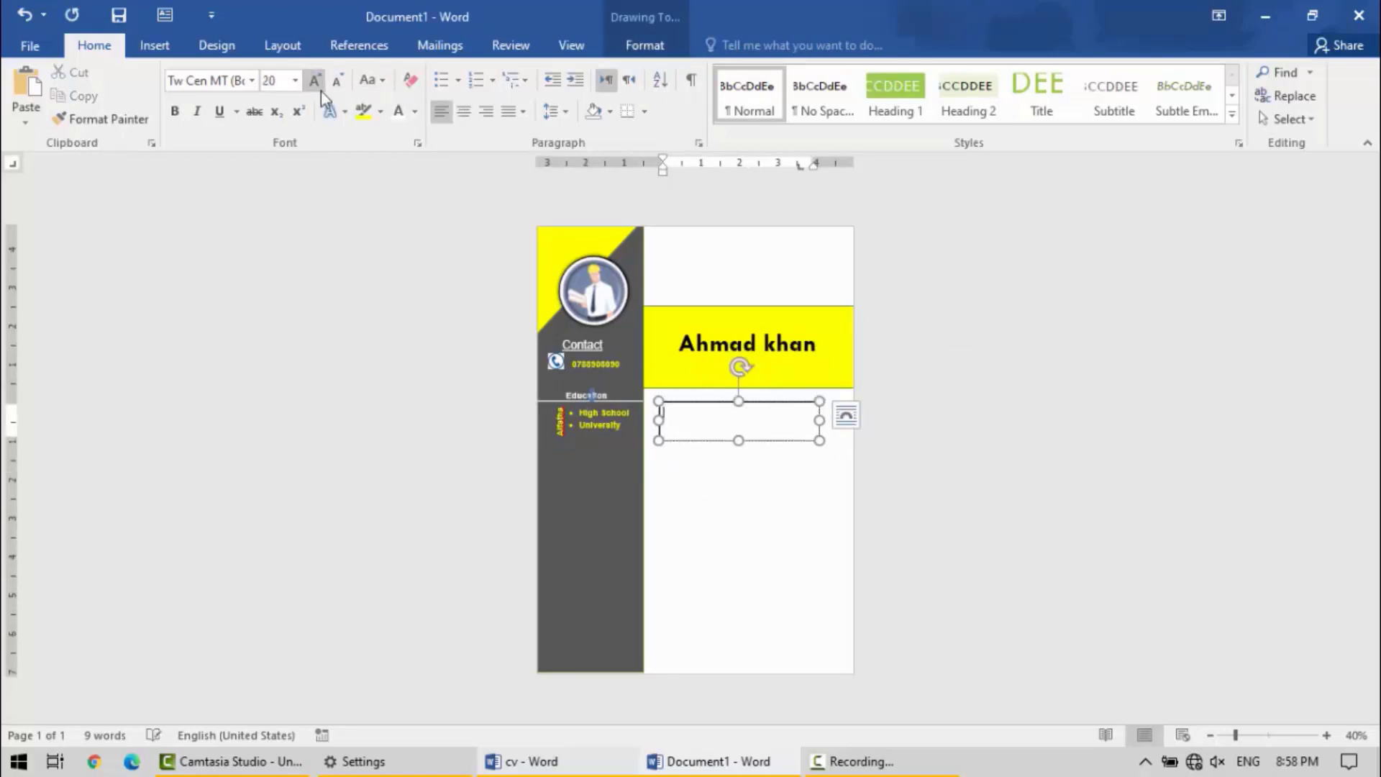
type("Professi")
type("onal Profile ")
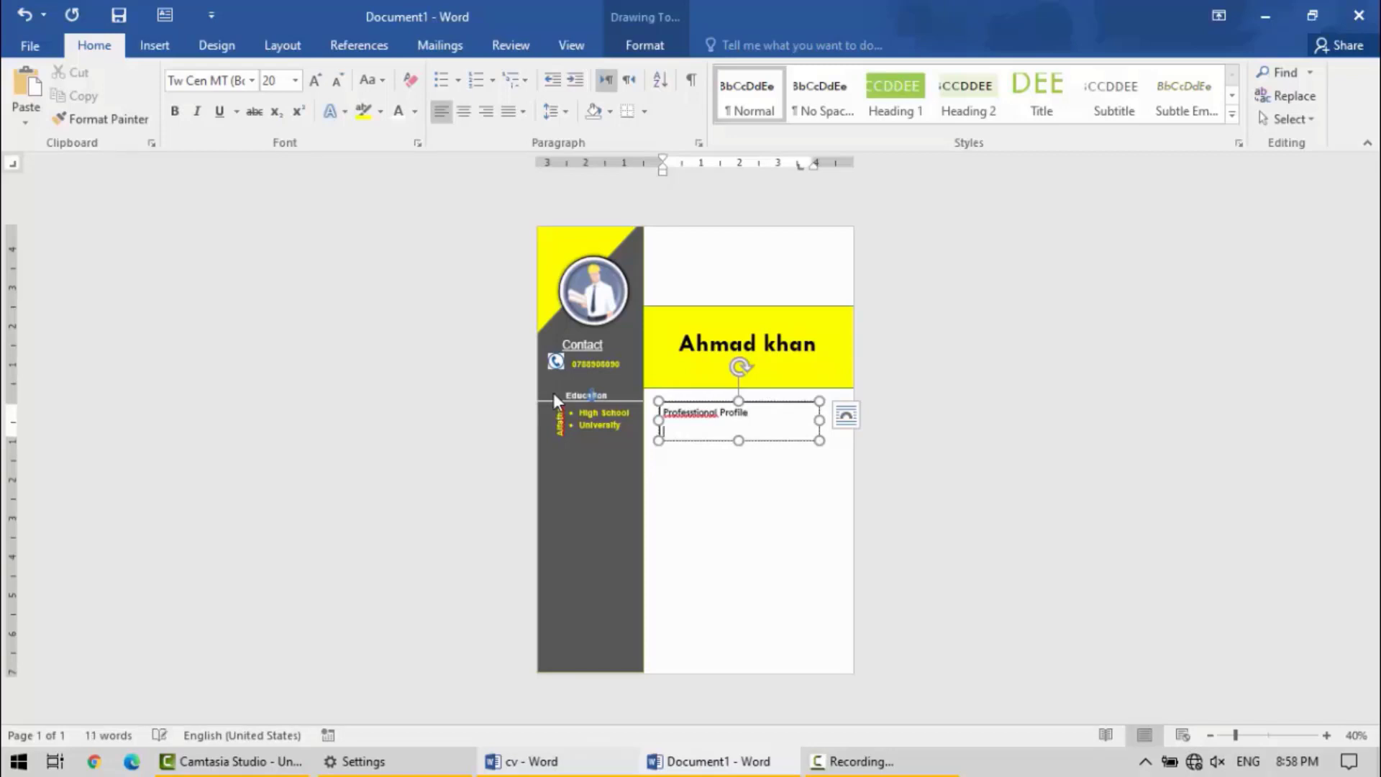
Generate one paragraph of sample text under the heading with the =rand function and extend the text box downward to fit it.
type("=rand")
type("(!")
type(")")
key("Return")
left_click_drag(819, 440, 819, 534)
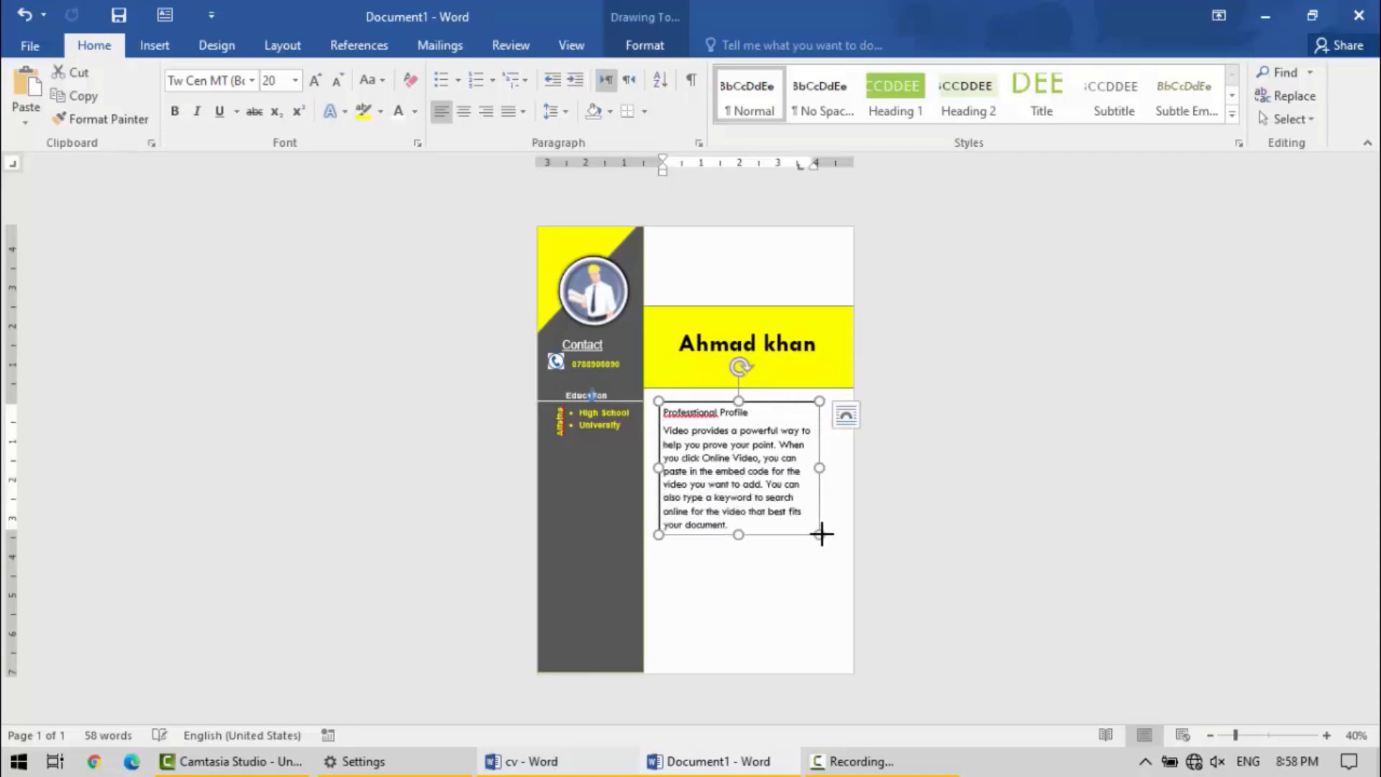
Check the layout in the cv document and widen the profile text box on both sides to nearly fill the white column.
left_click(589, 763)
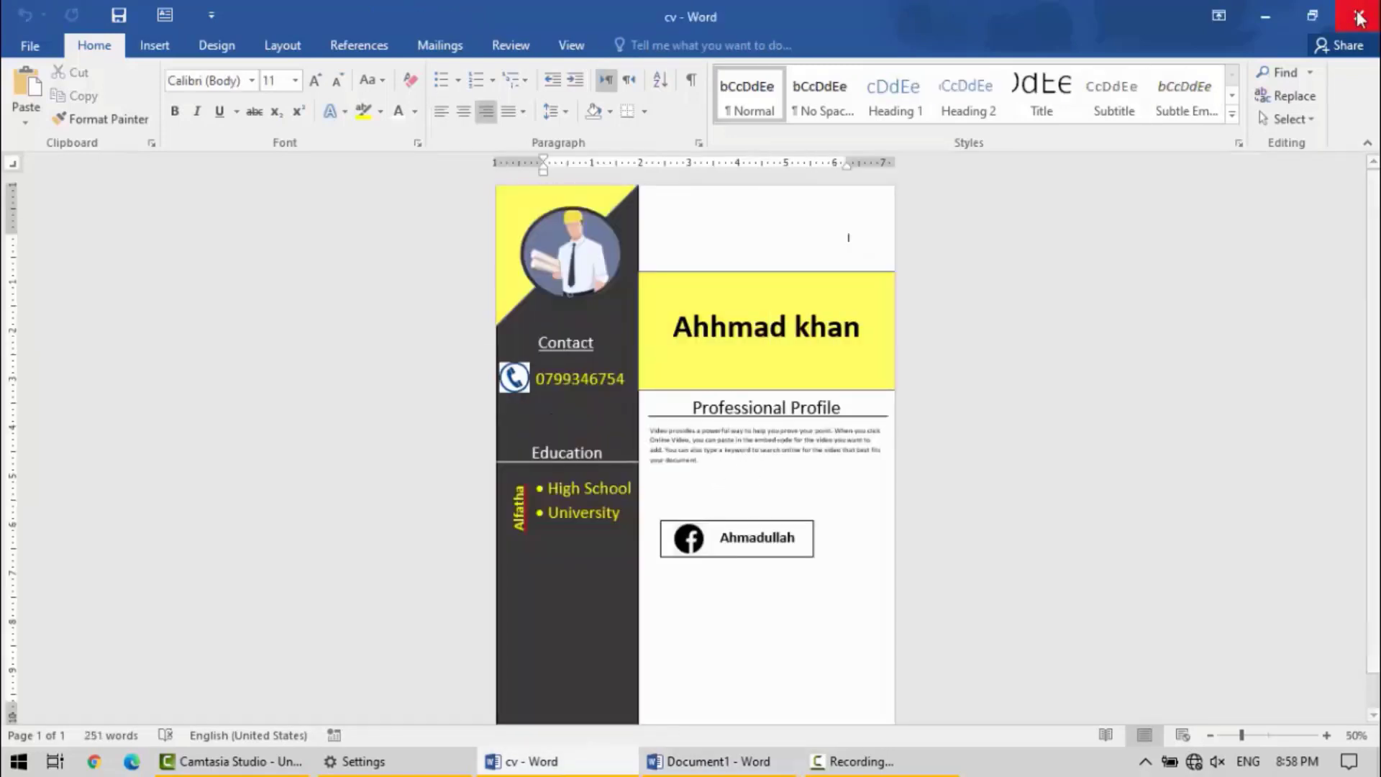
left_click(1269, 17)
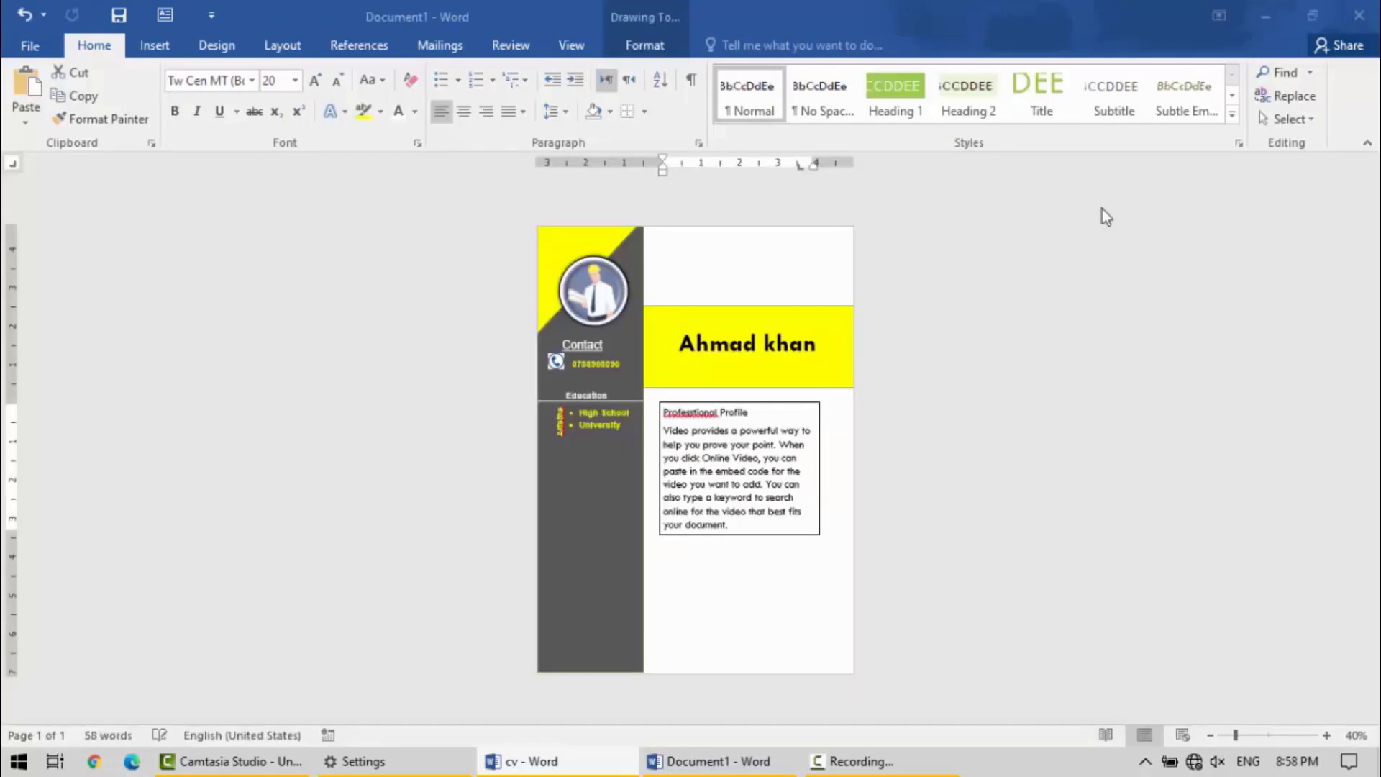
left_click_drag(817, 472, 847, 469)
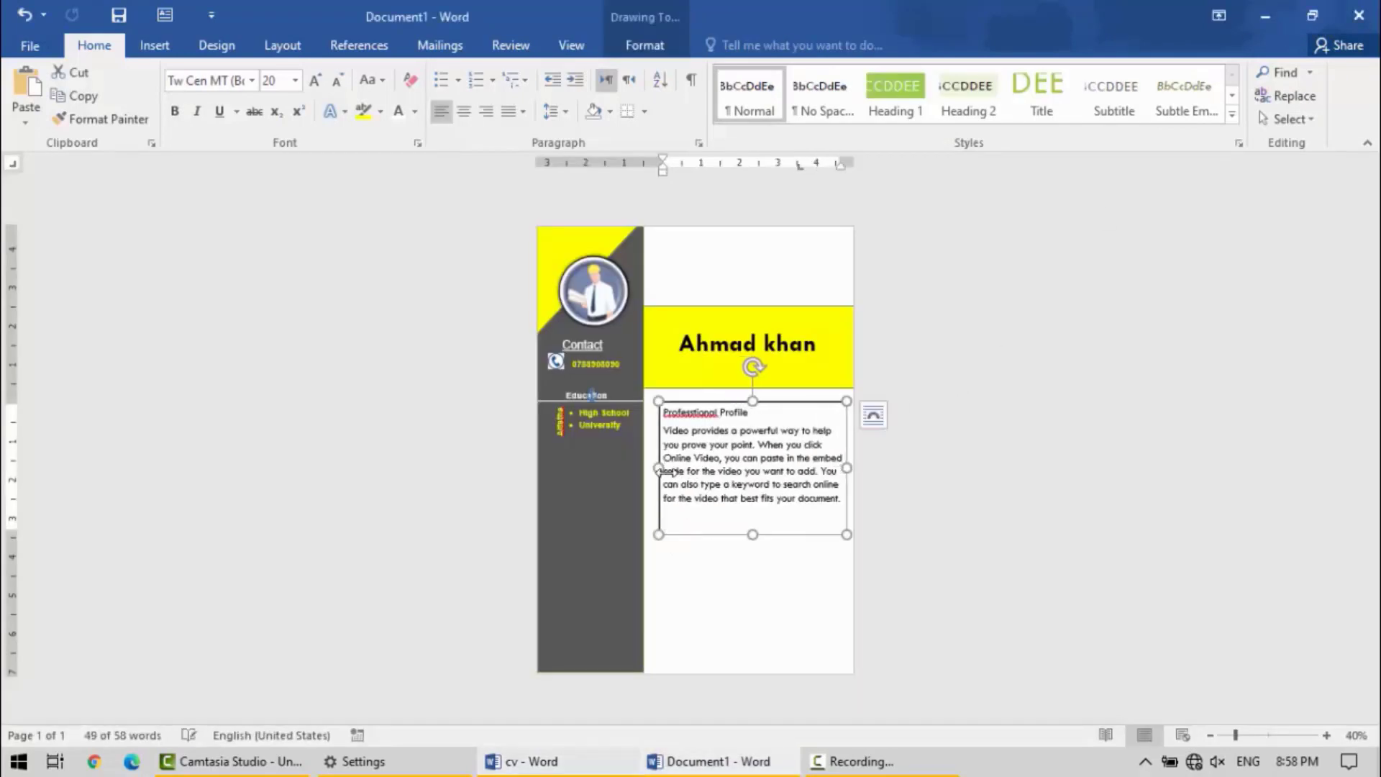
left_click_drag(654, 472, 651, 471)
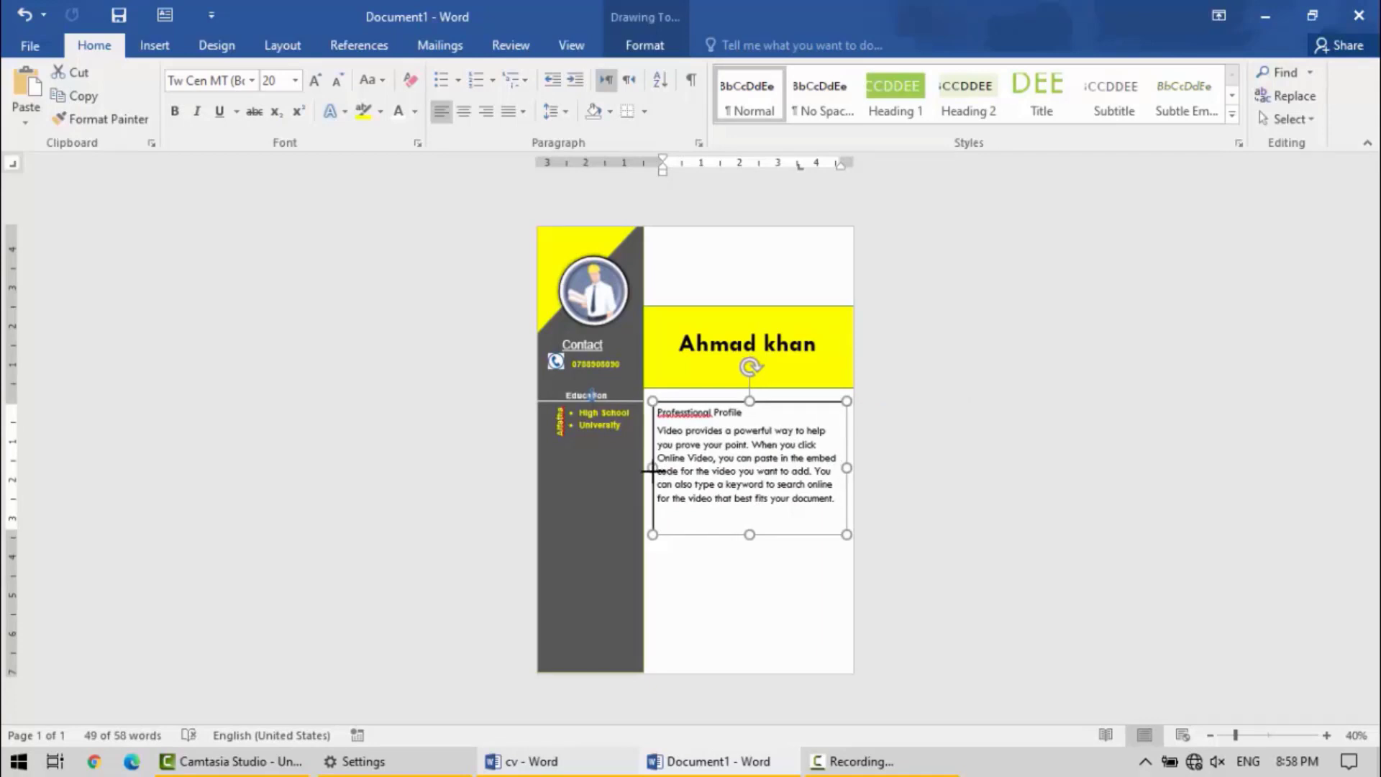
Correct the spelling of the heading's first word to "Professional" using the spelling suggestion.
double_click(682, 413)
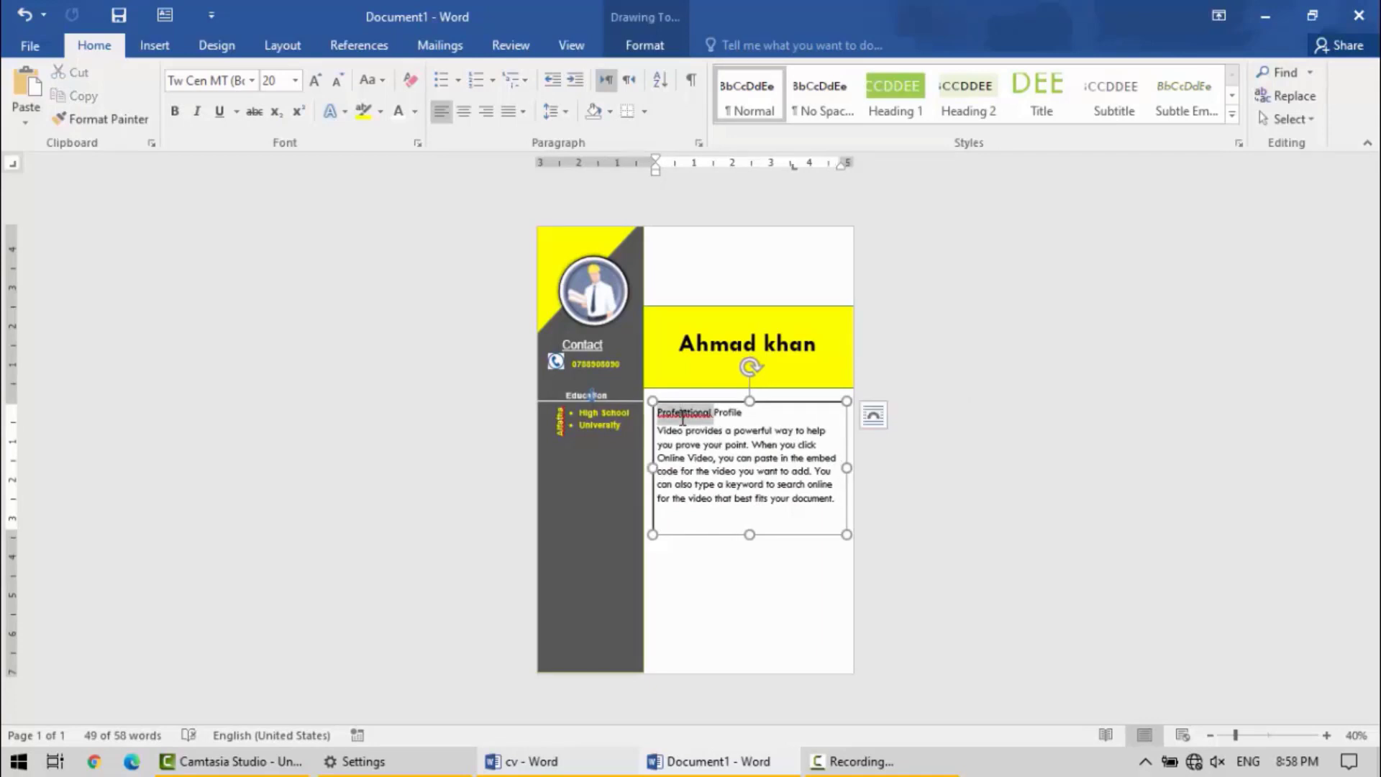
right_click(683, 414)
left_click(623, 440)
Center the "Professional Profile" heading, set its size to 36 and make it bold.
left_click(664, 411, "shift")
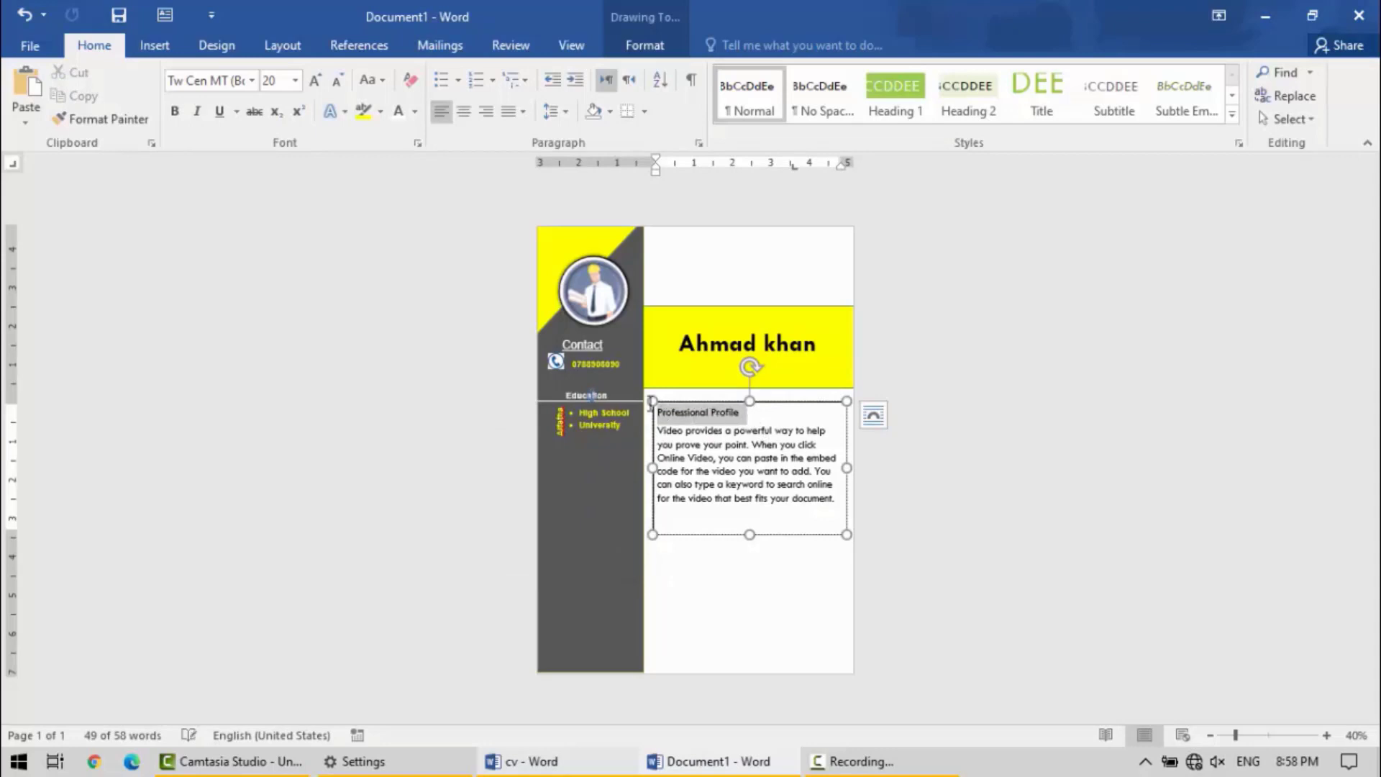
left_click(464, 111)
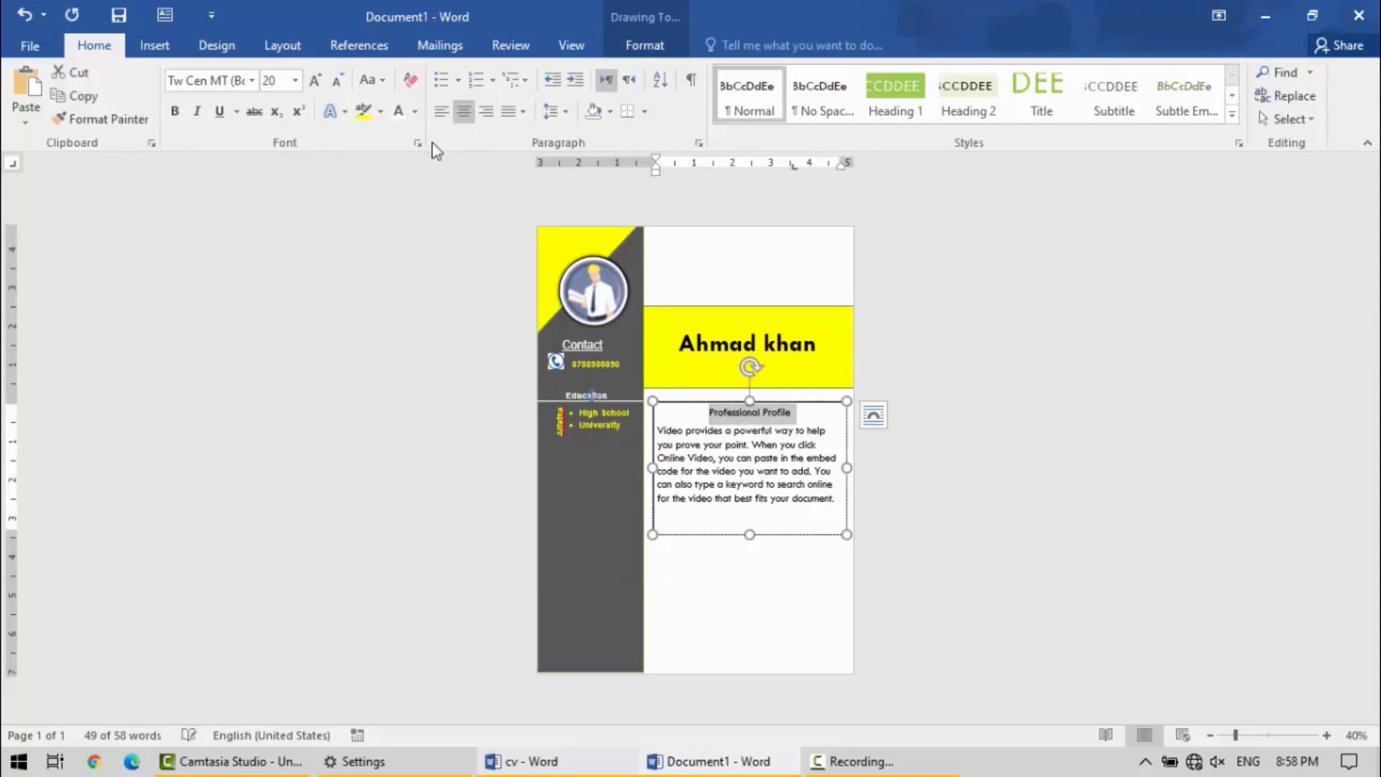
left_click(312, 89)
left_click(312, 89)
left_click(312, 89)
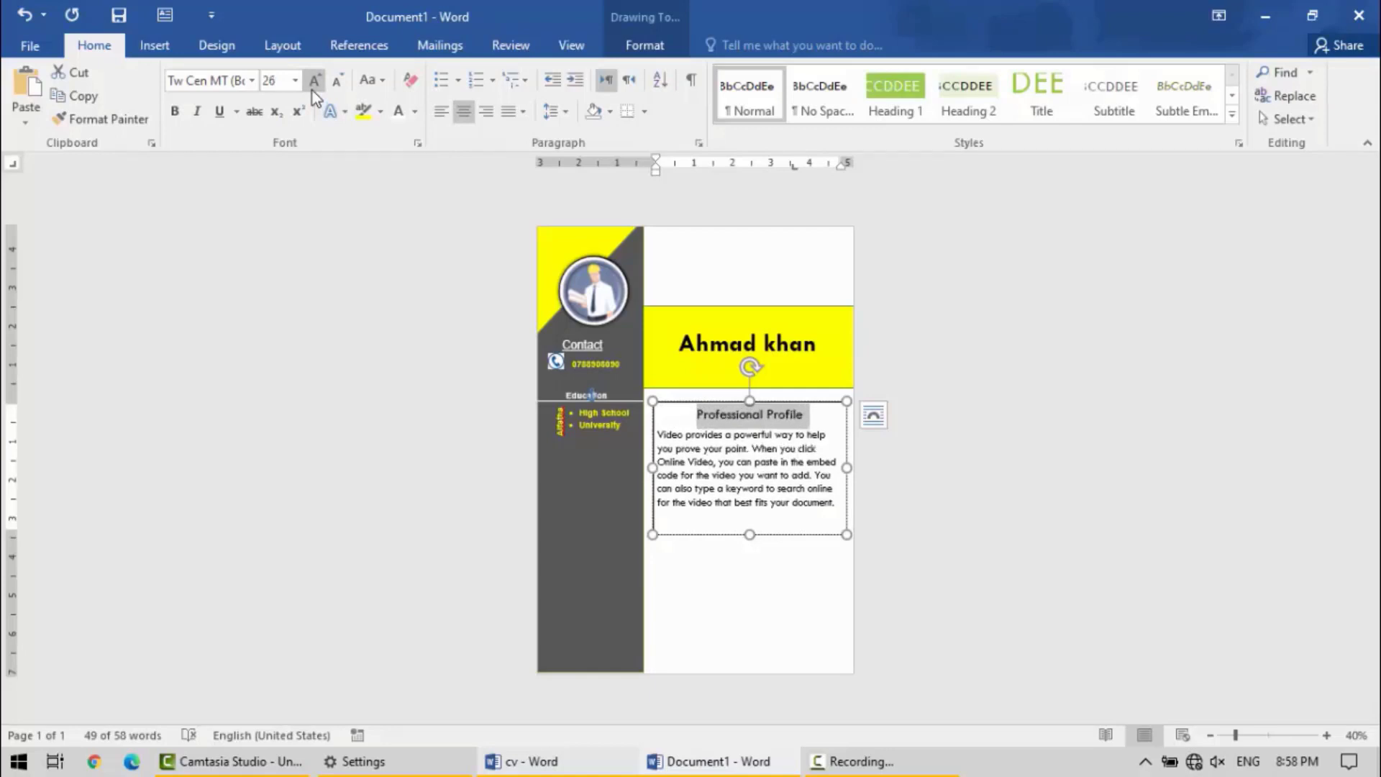
left_click(312, 89)
left_click(312, 89)
left_click(174, 111)
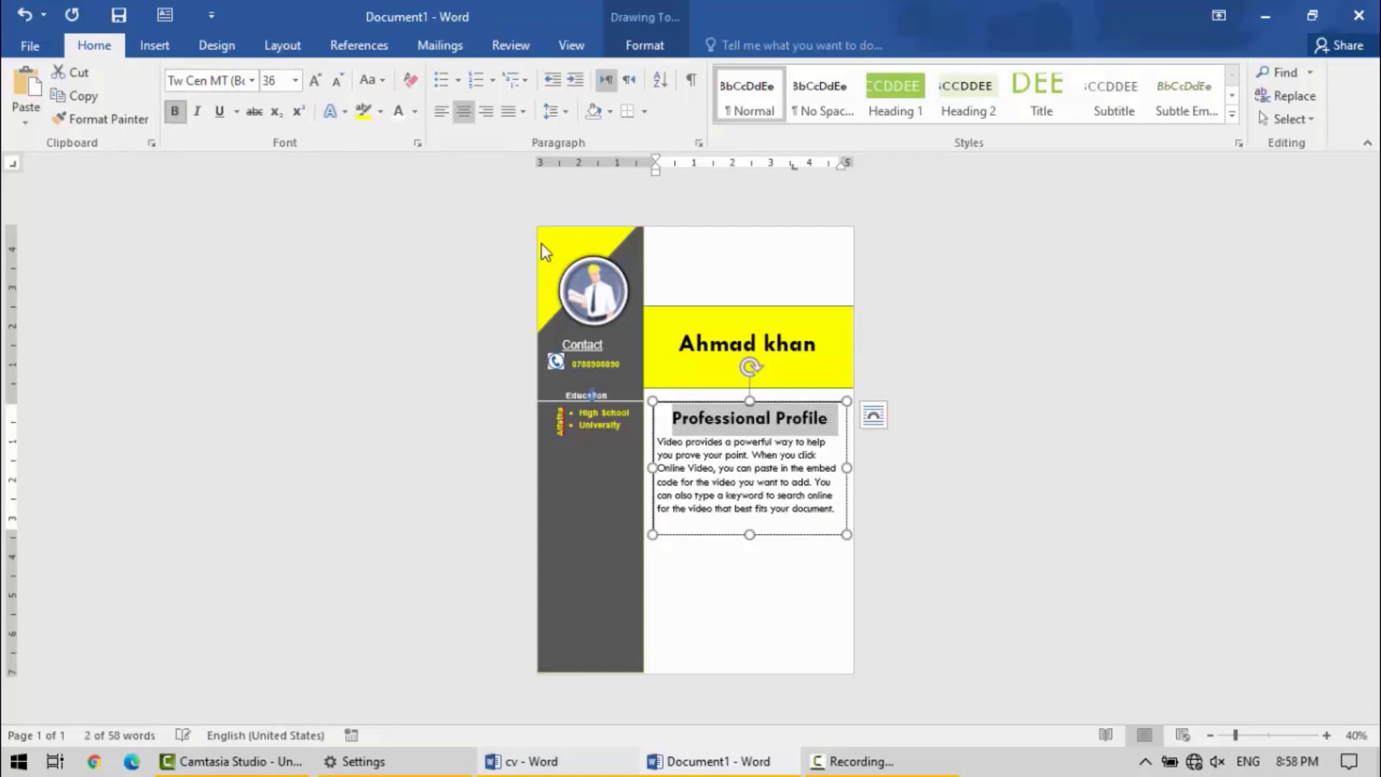
left_click(715, 434)
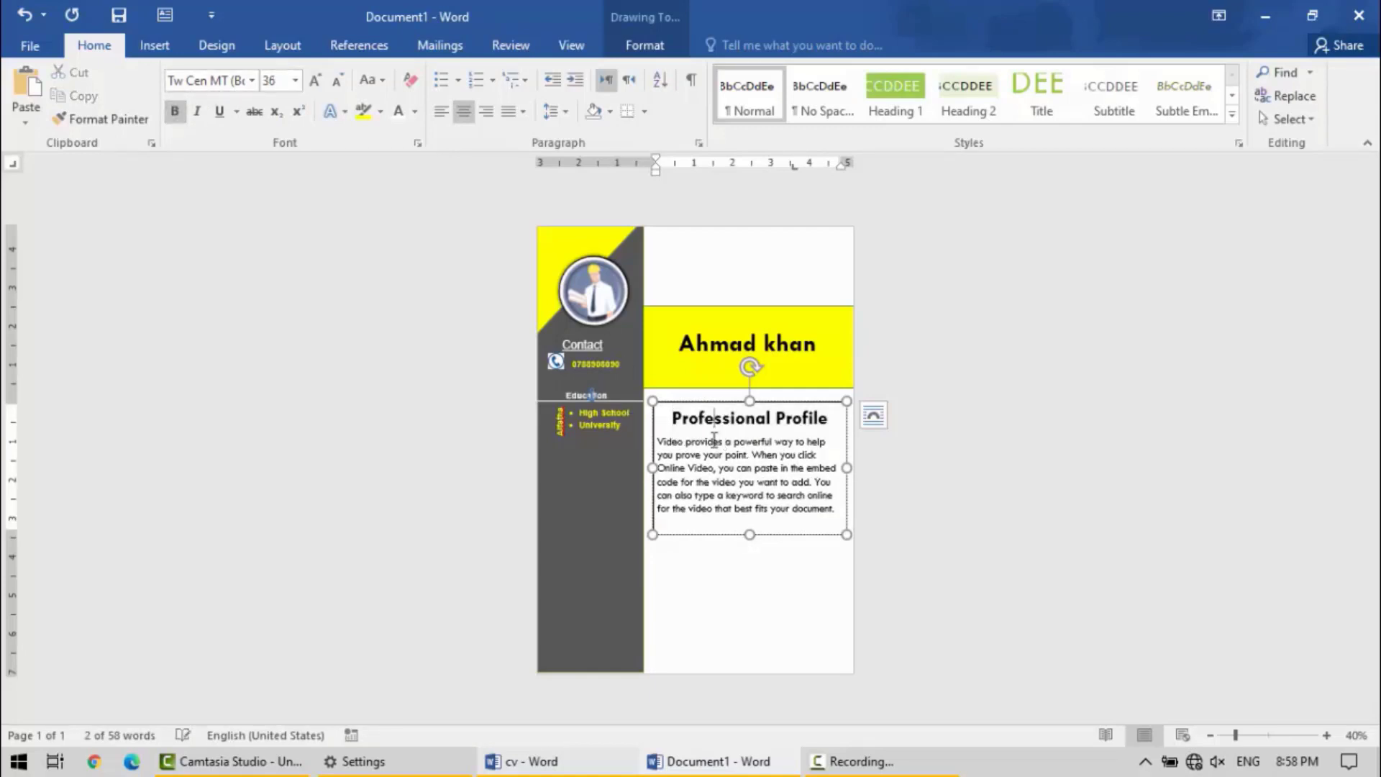
Remove the fill and the outline from the Professional Profile text box.
left_click(710, 398)
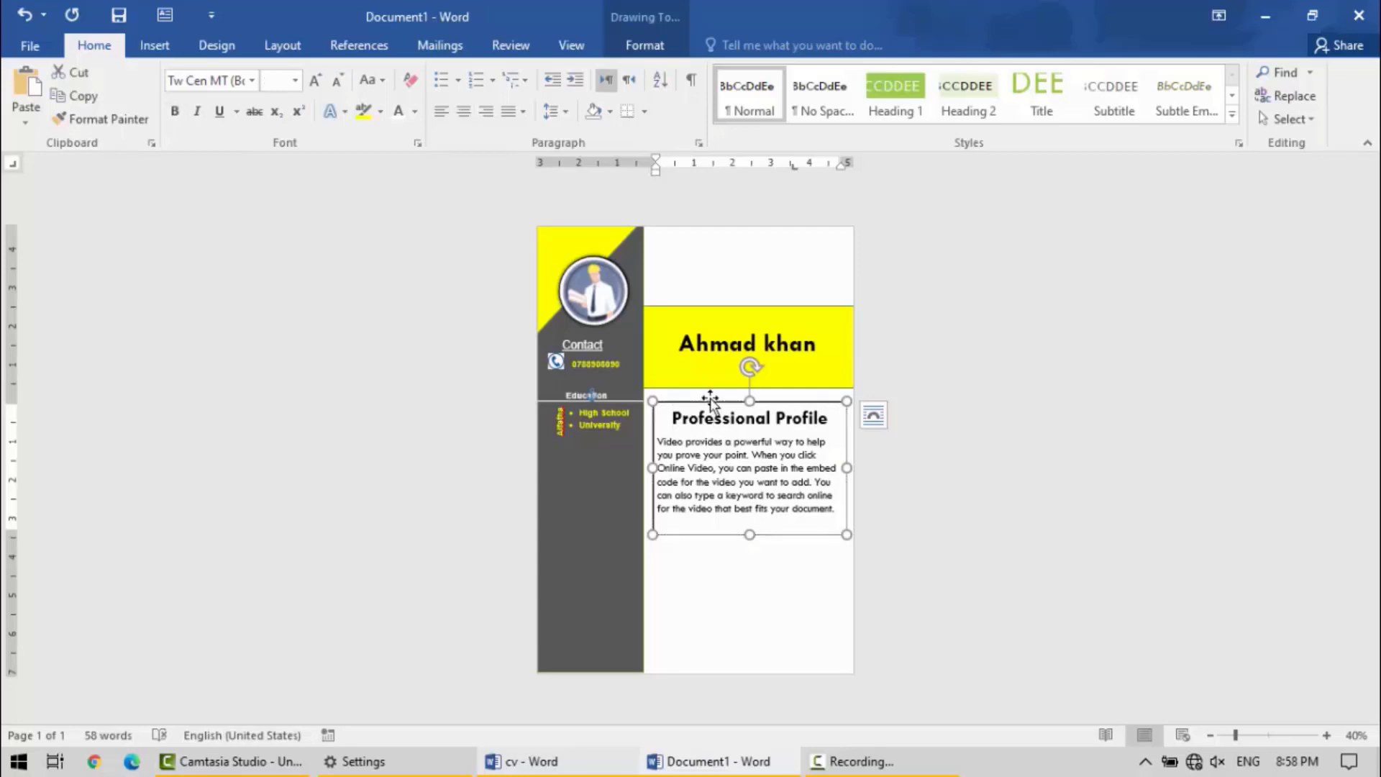
left_click(657, 49)
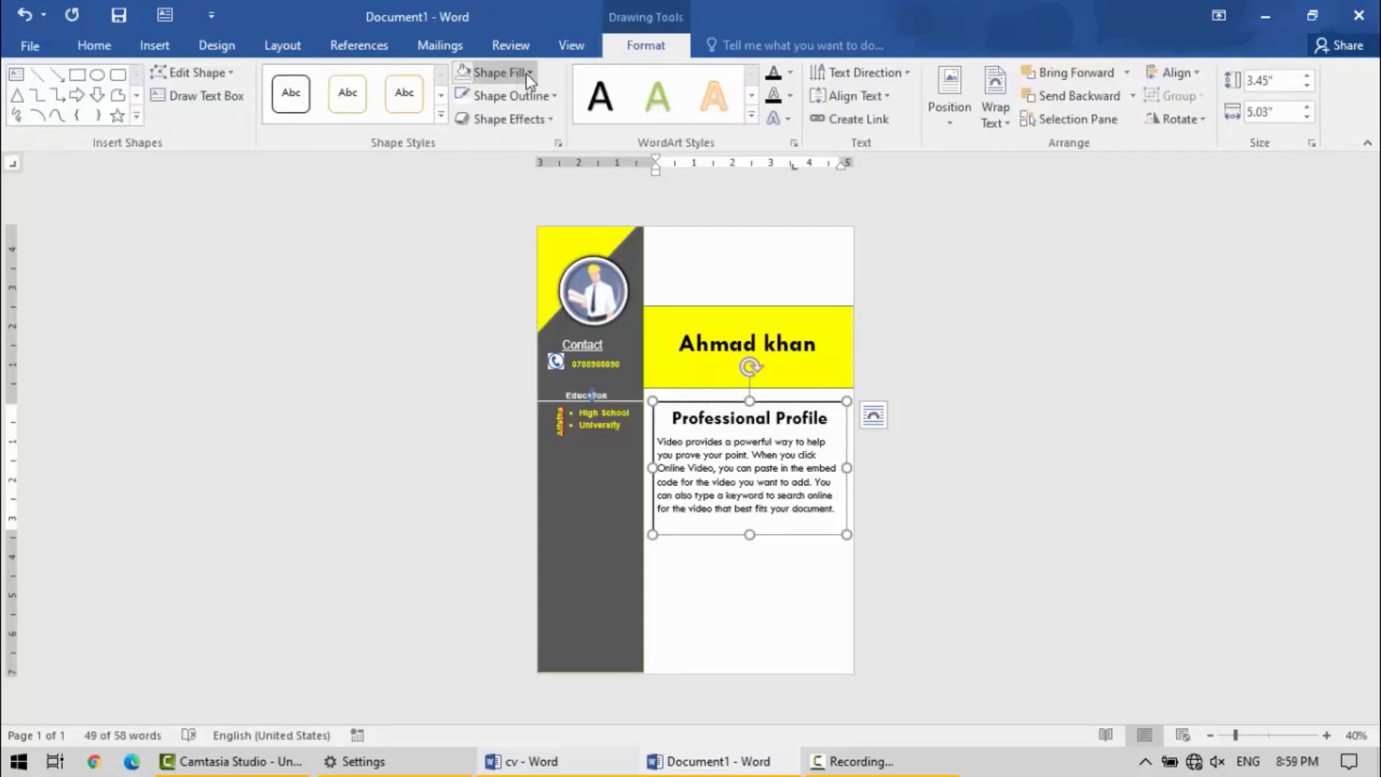
left_click(515, 72)
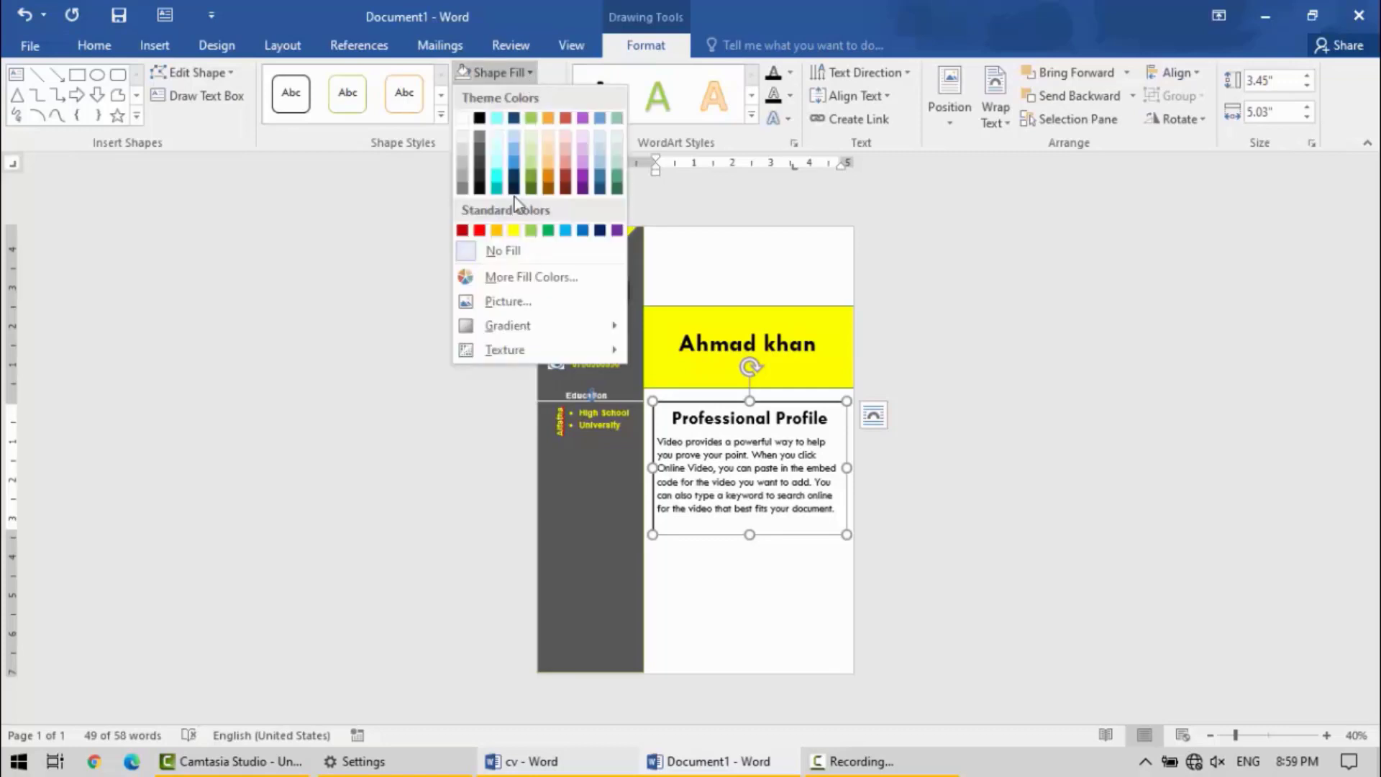
left_click(504, 252)
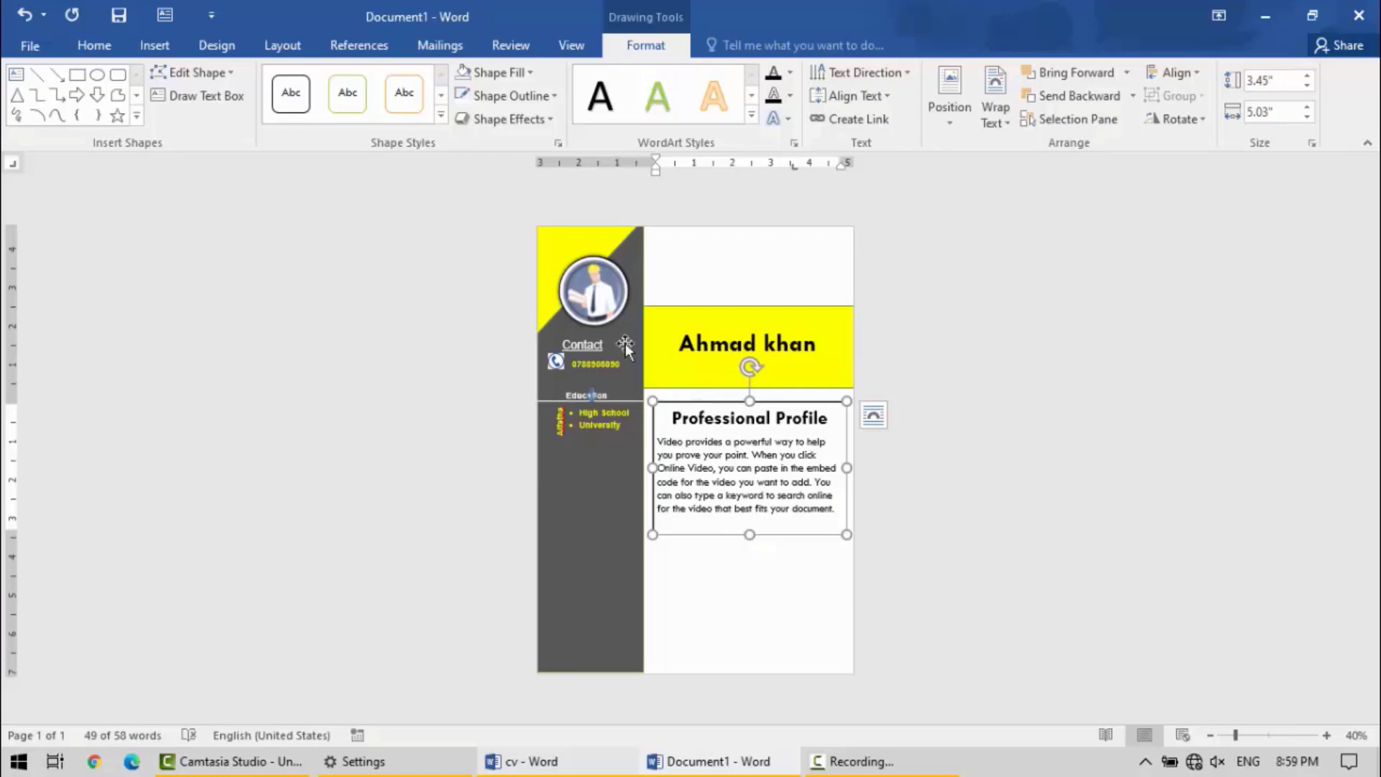
left_click(555, 98)
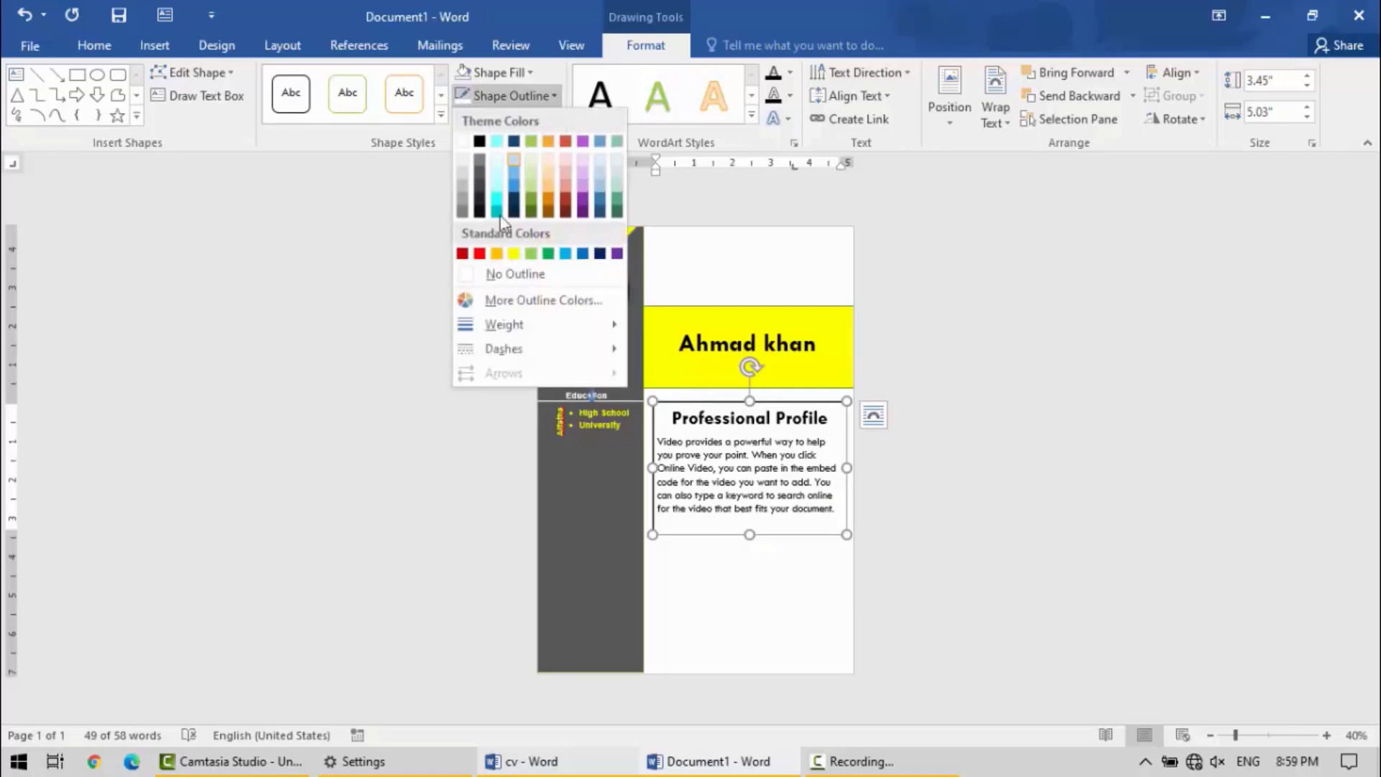
left_click(515, 274)
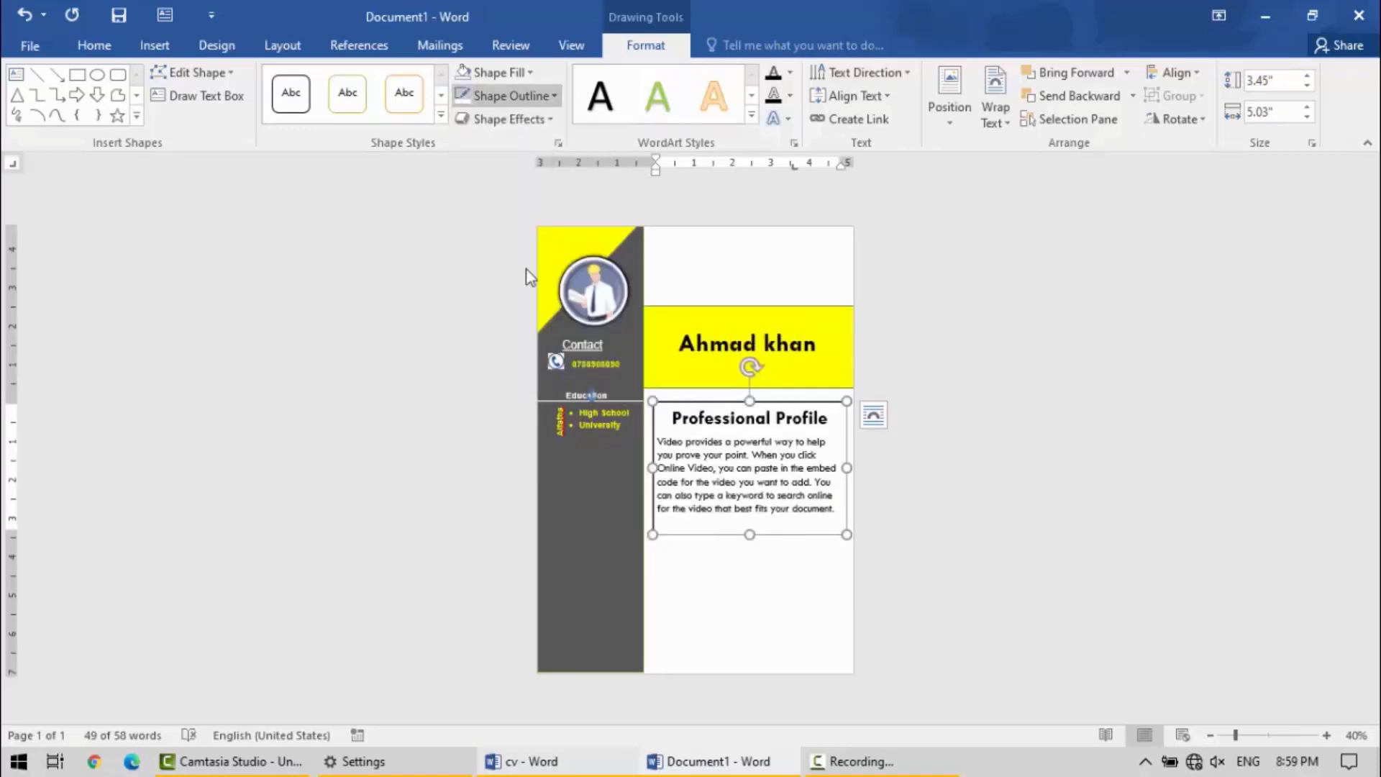
left_click(756, 610)
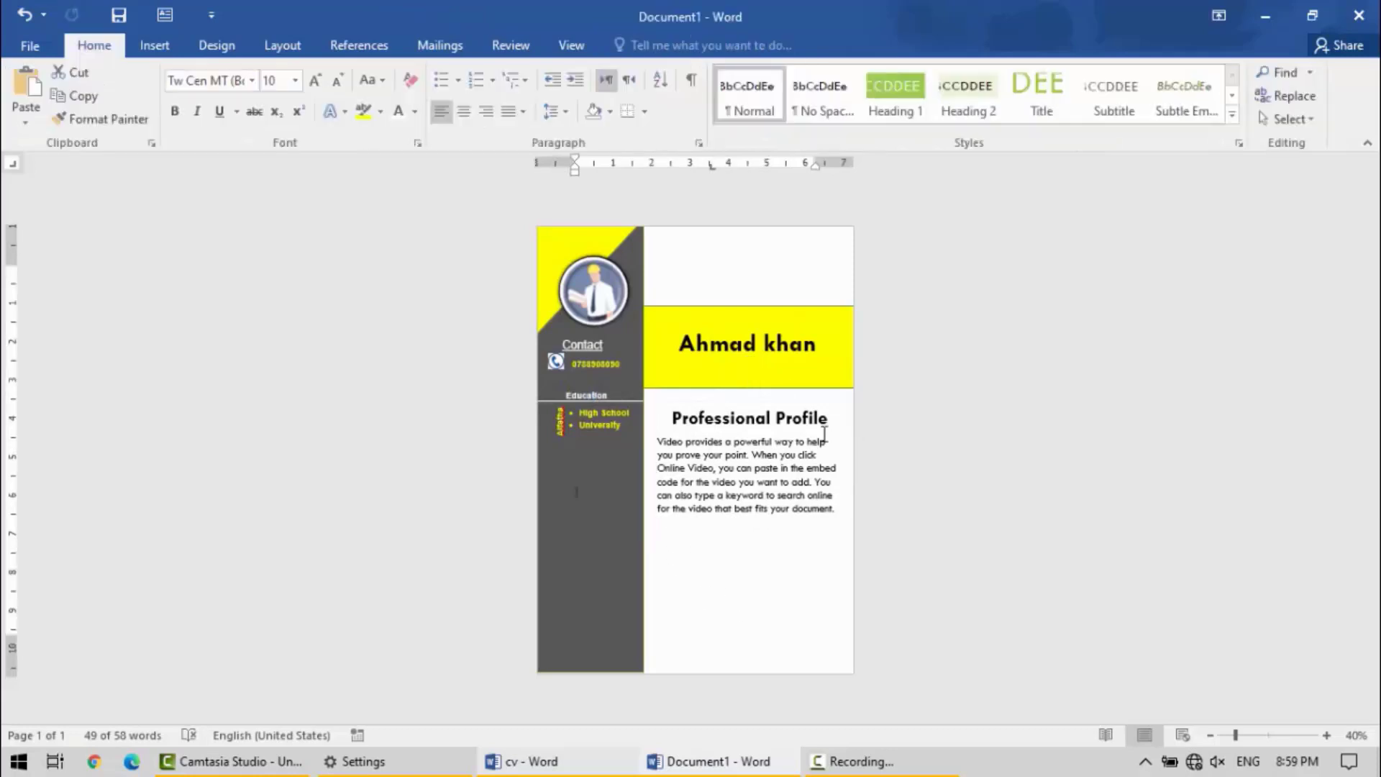
Glance at the cv document for reference and change the font of all text in the profile text box to Arial (Body).
left_click(580, 768)
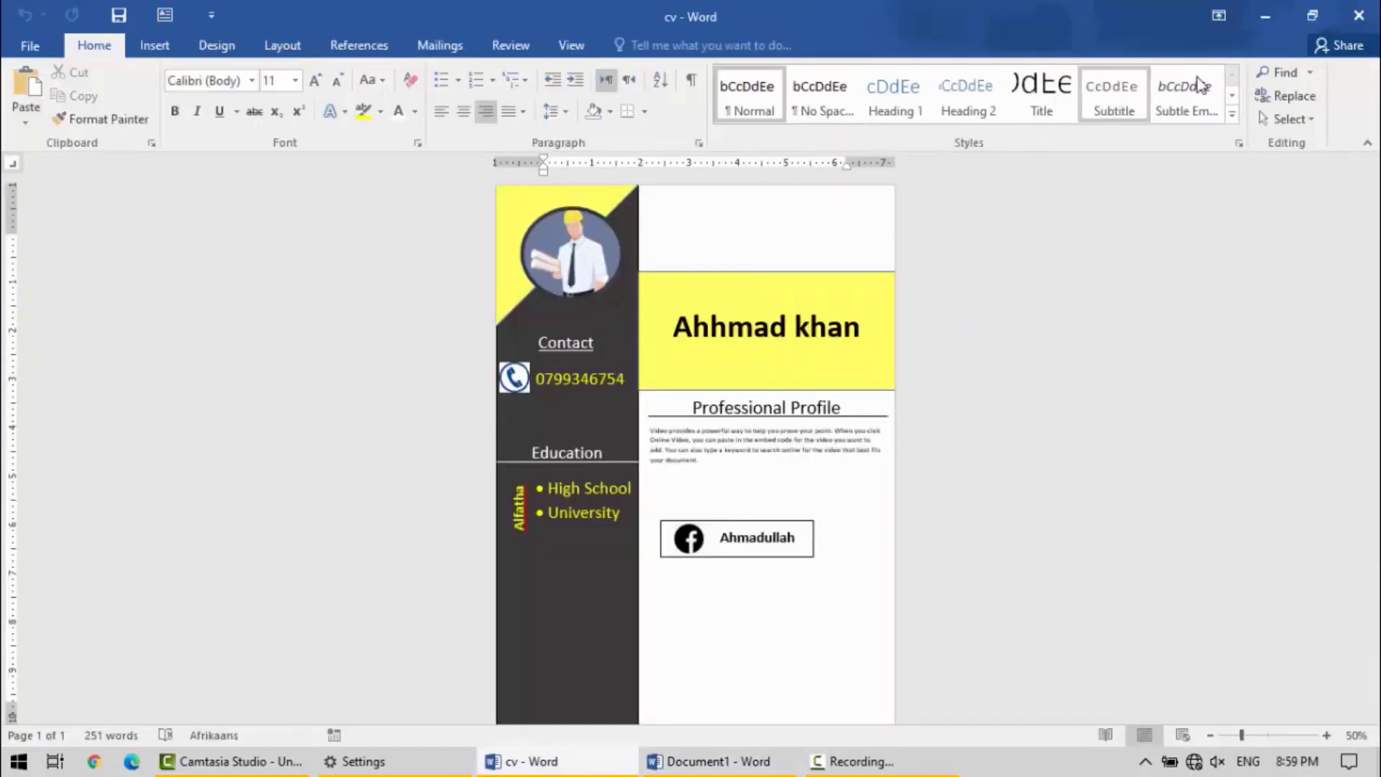
left_click(1265, 18)
left_click(714, 468)
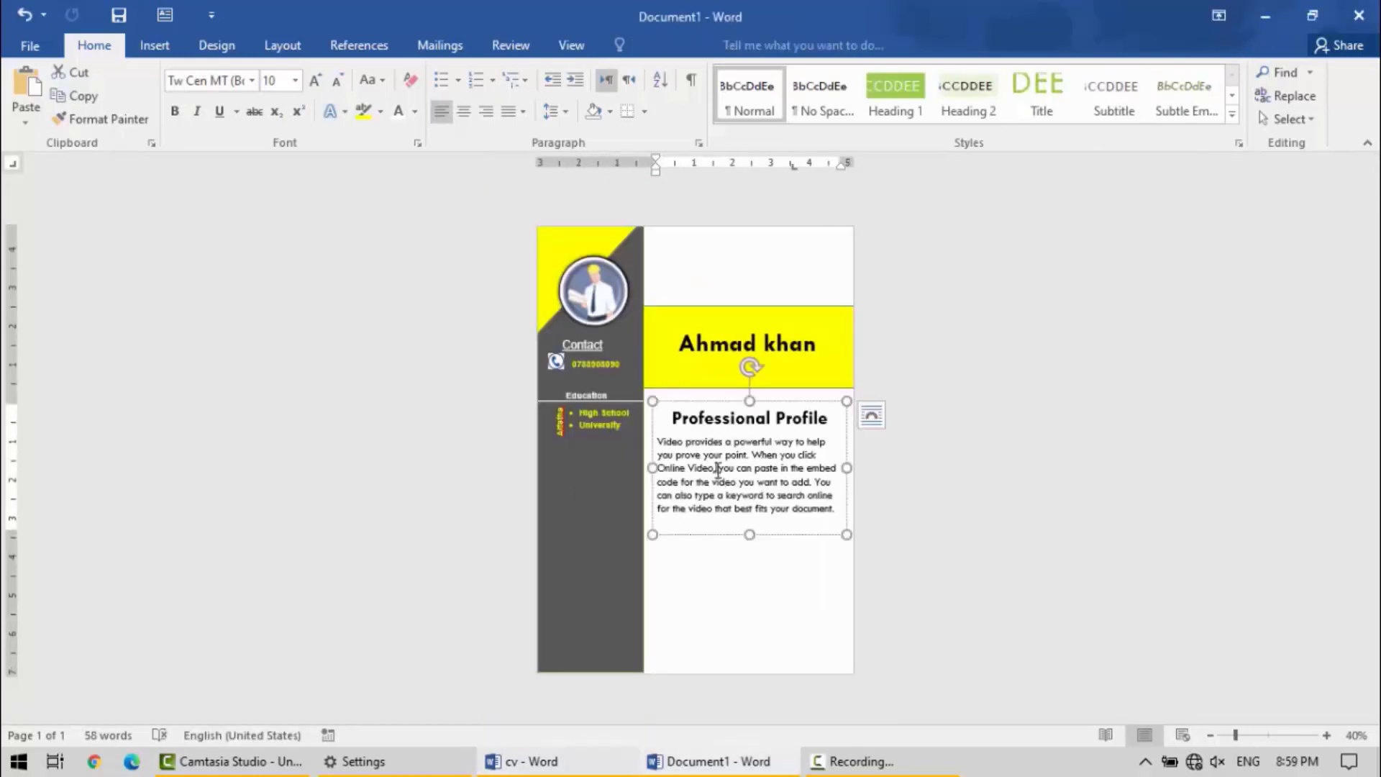
key("ctrl+a")
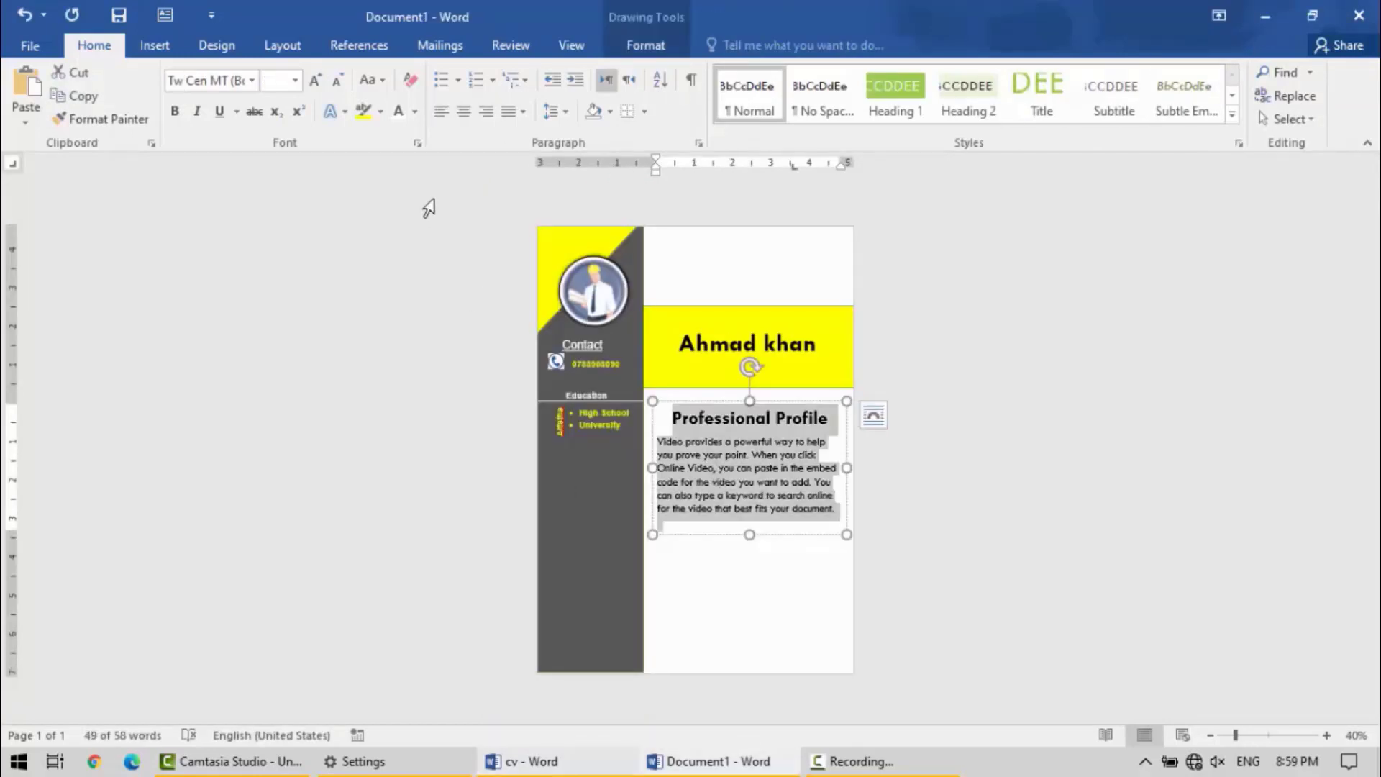
left_click(252, 80)
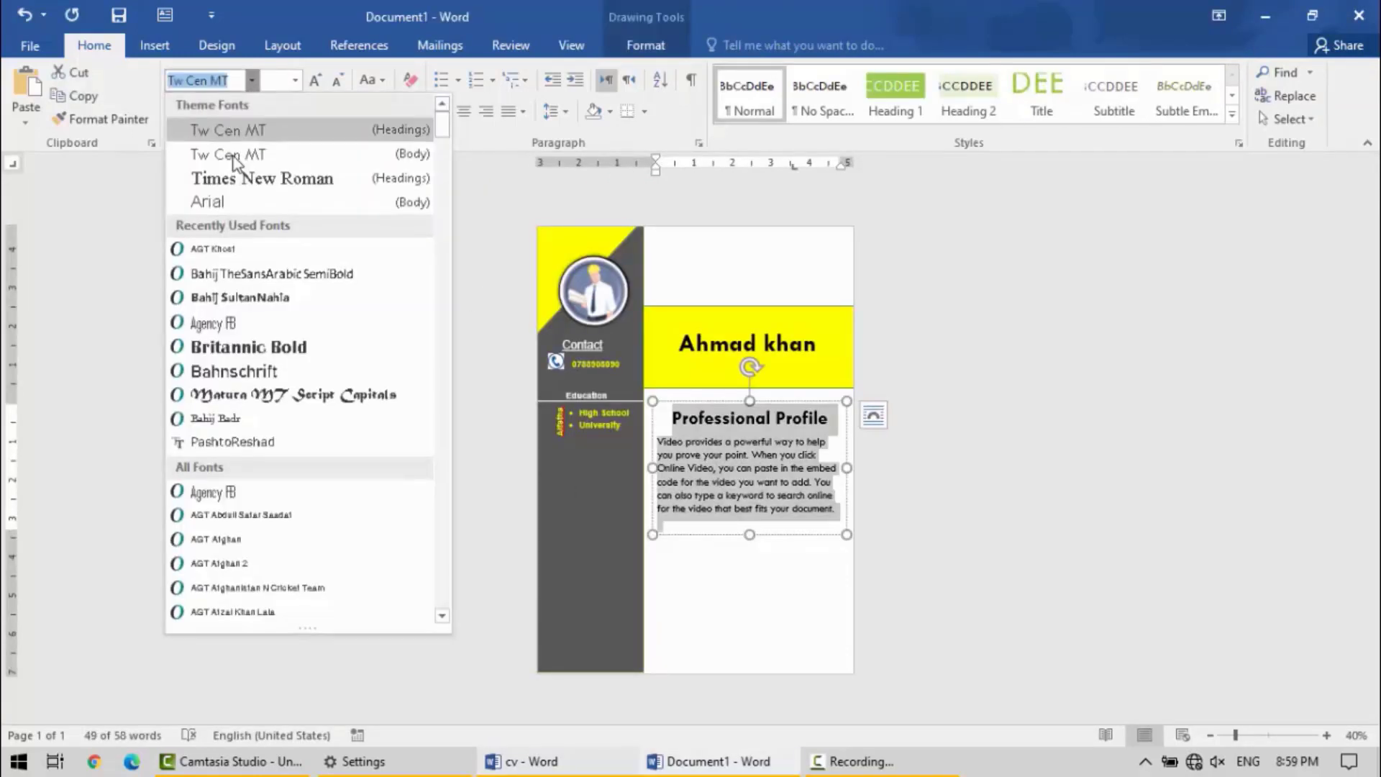
left_click(231, 204)
Check the font and size of the profile paragraph and its heading in the cv document, then return to Document1.
left_click(589, 759)
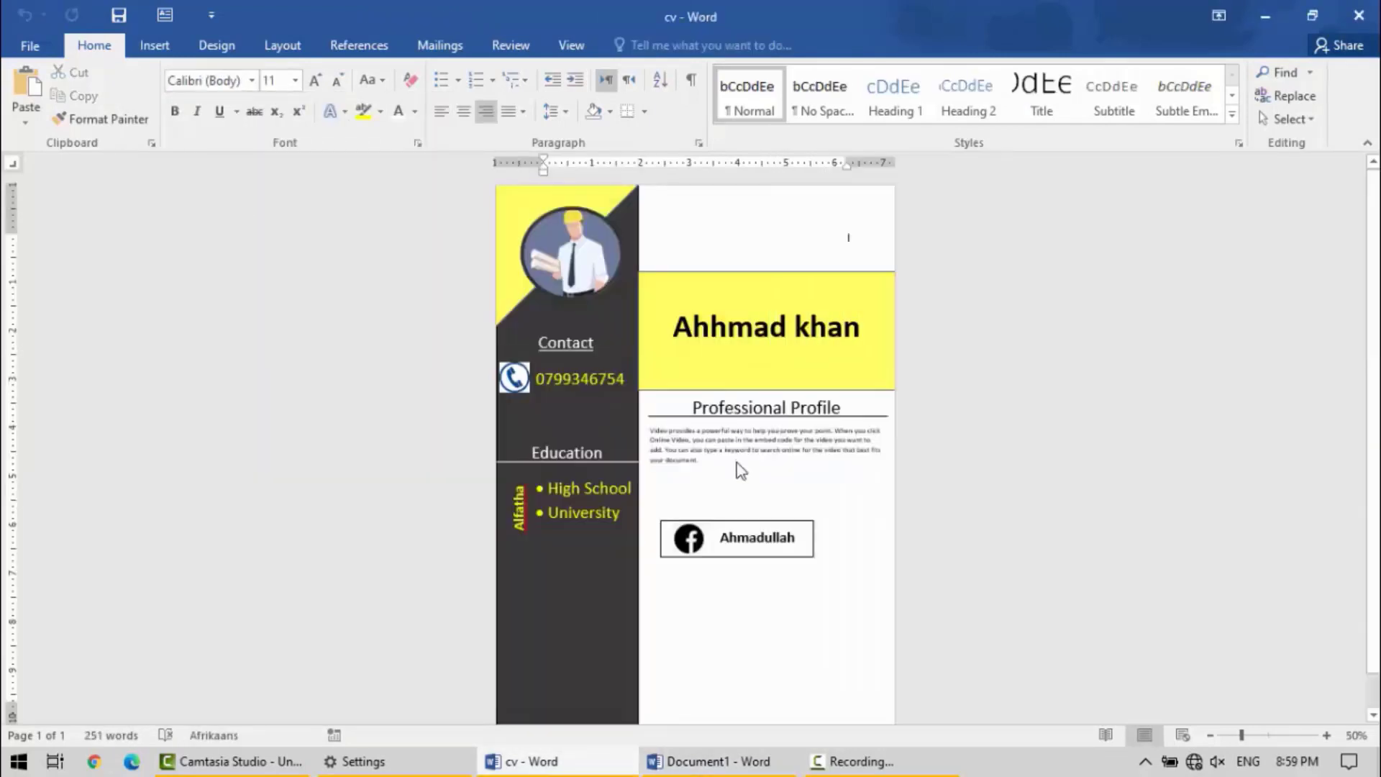
left_click(734, 440)
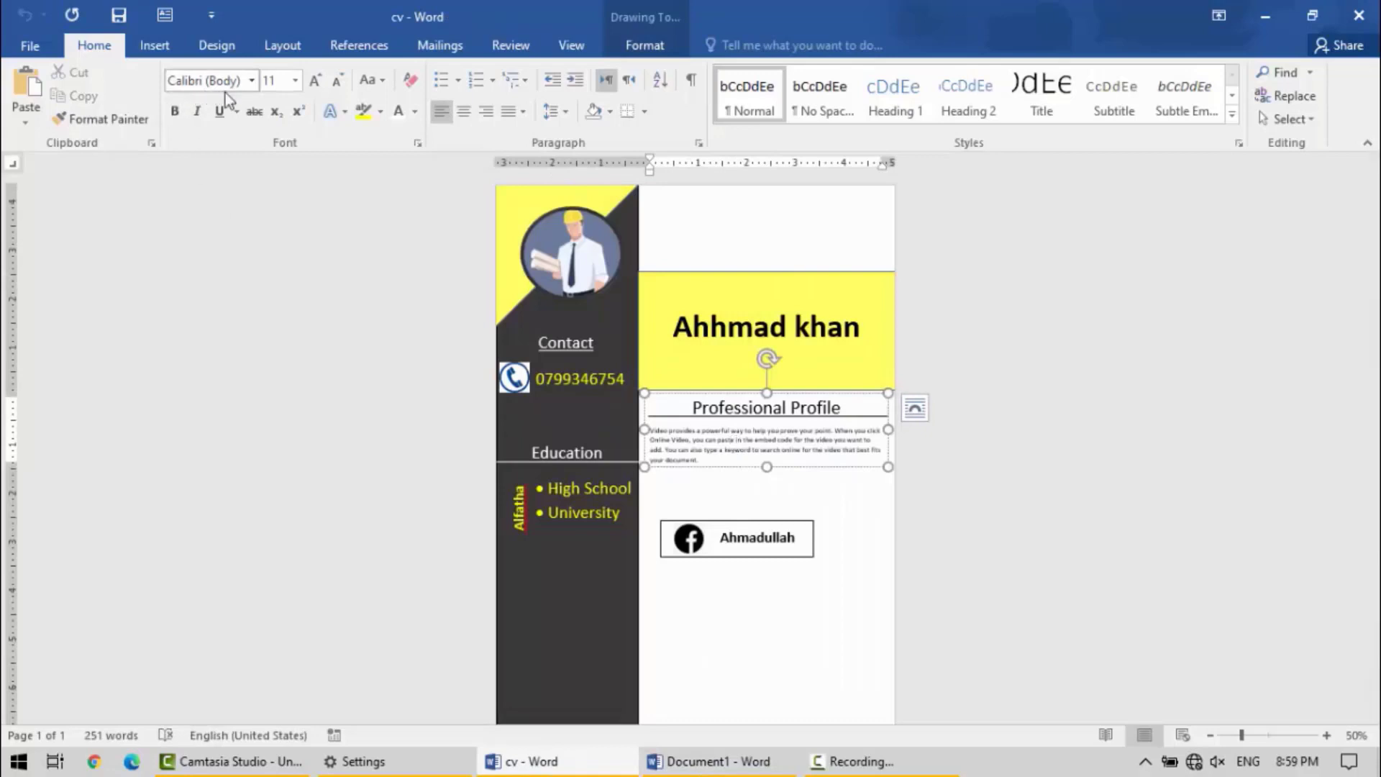
left_click(723, 408)
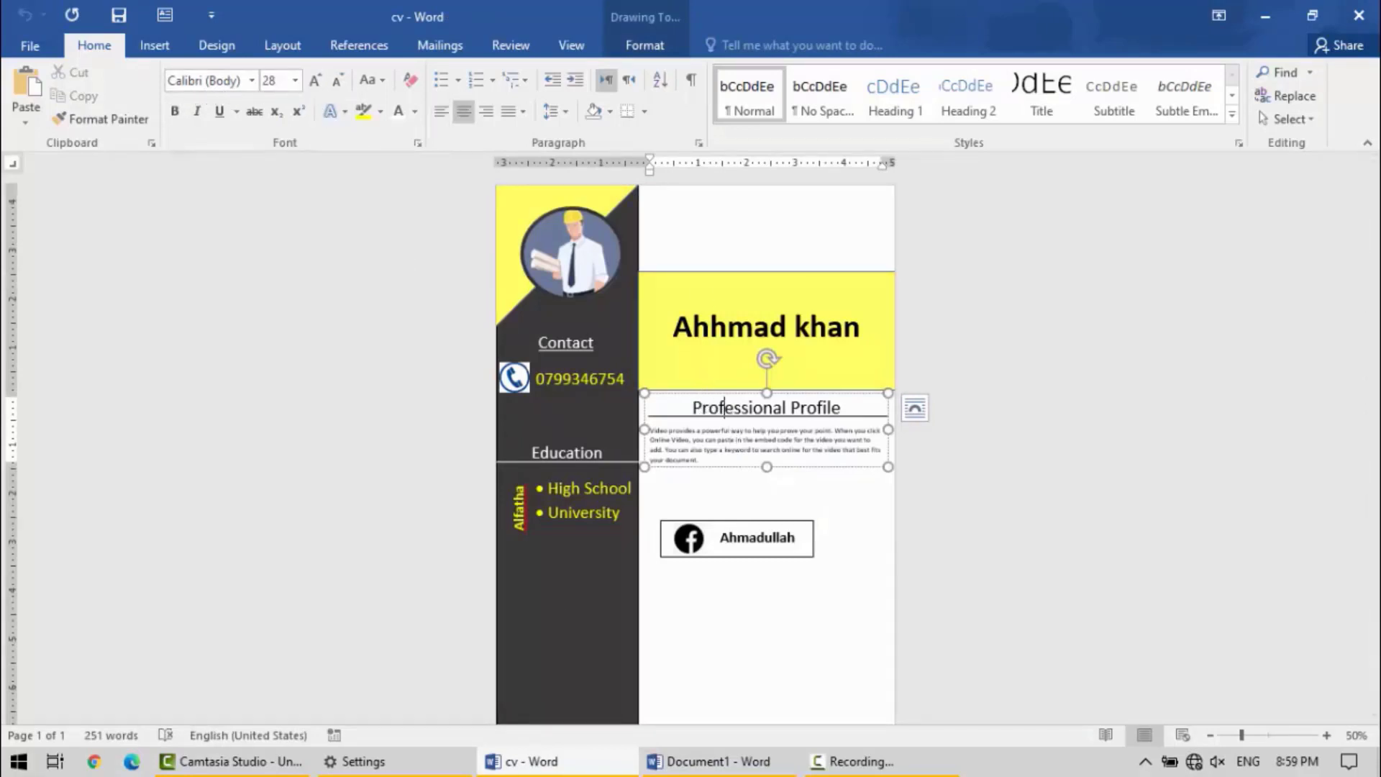
key("alt+Tab")
Select all text in the Professional Profile text box and look through the available fonts for the one used in the reference.
left_click(734, 473)
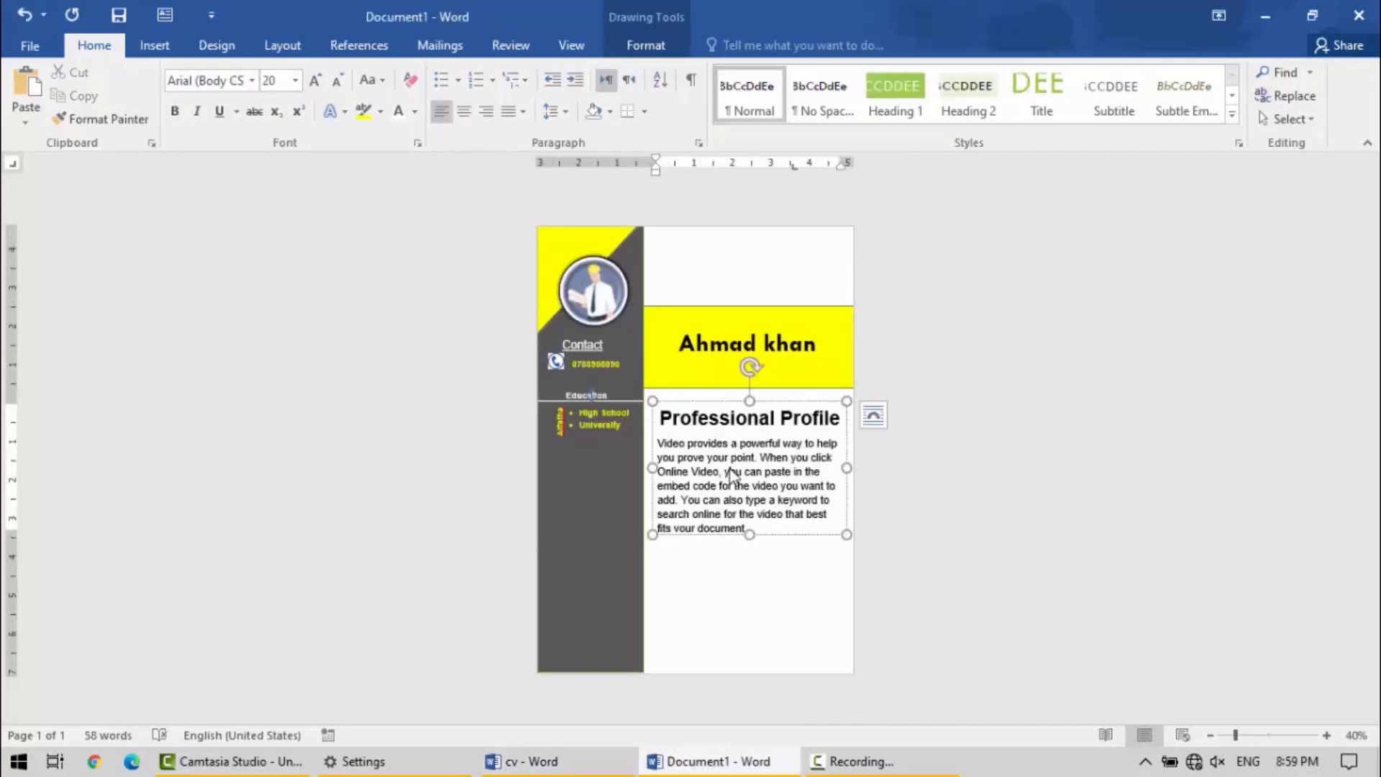
key("ctrl+a")
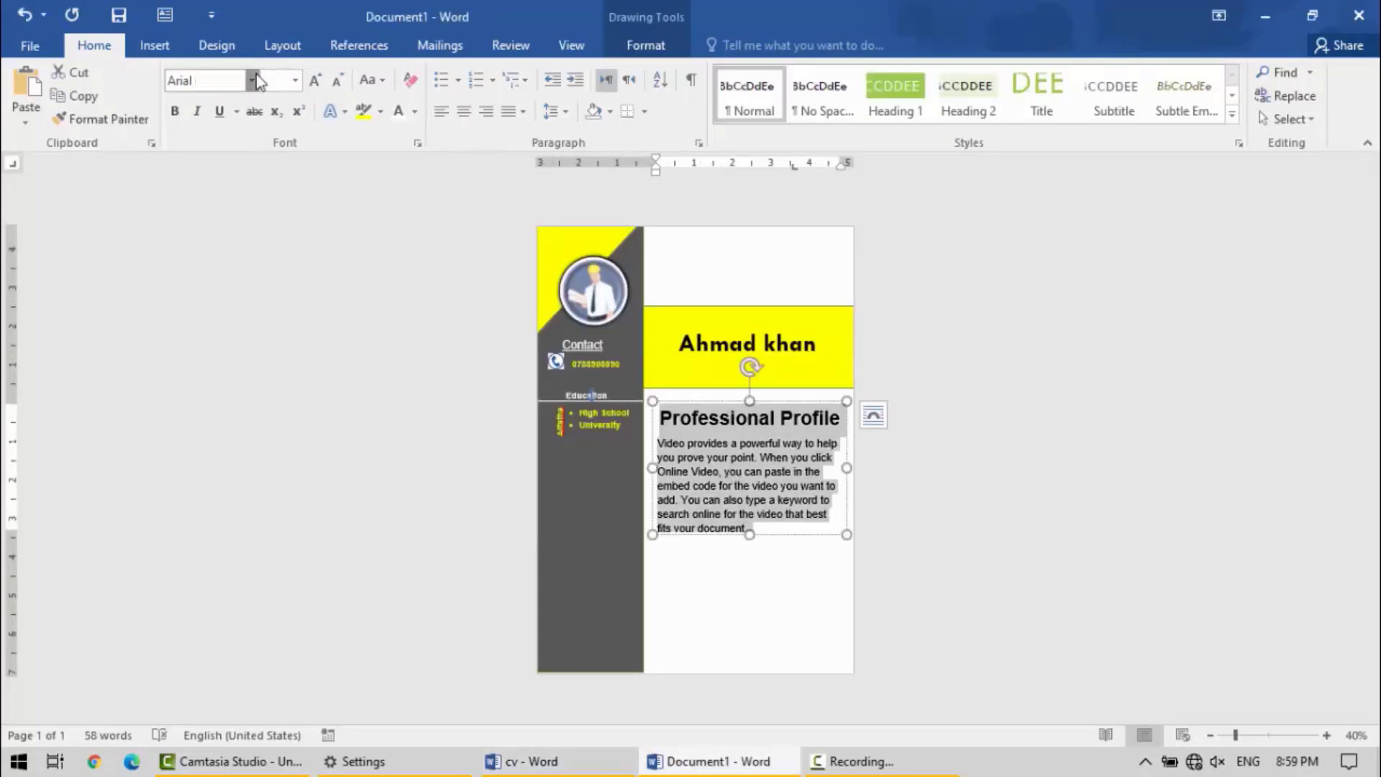
left_click(253, 79)
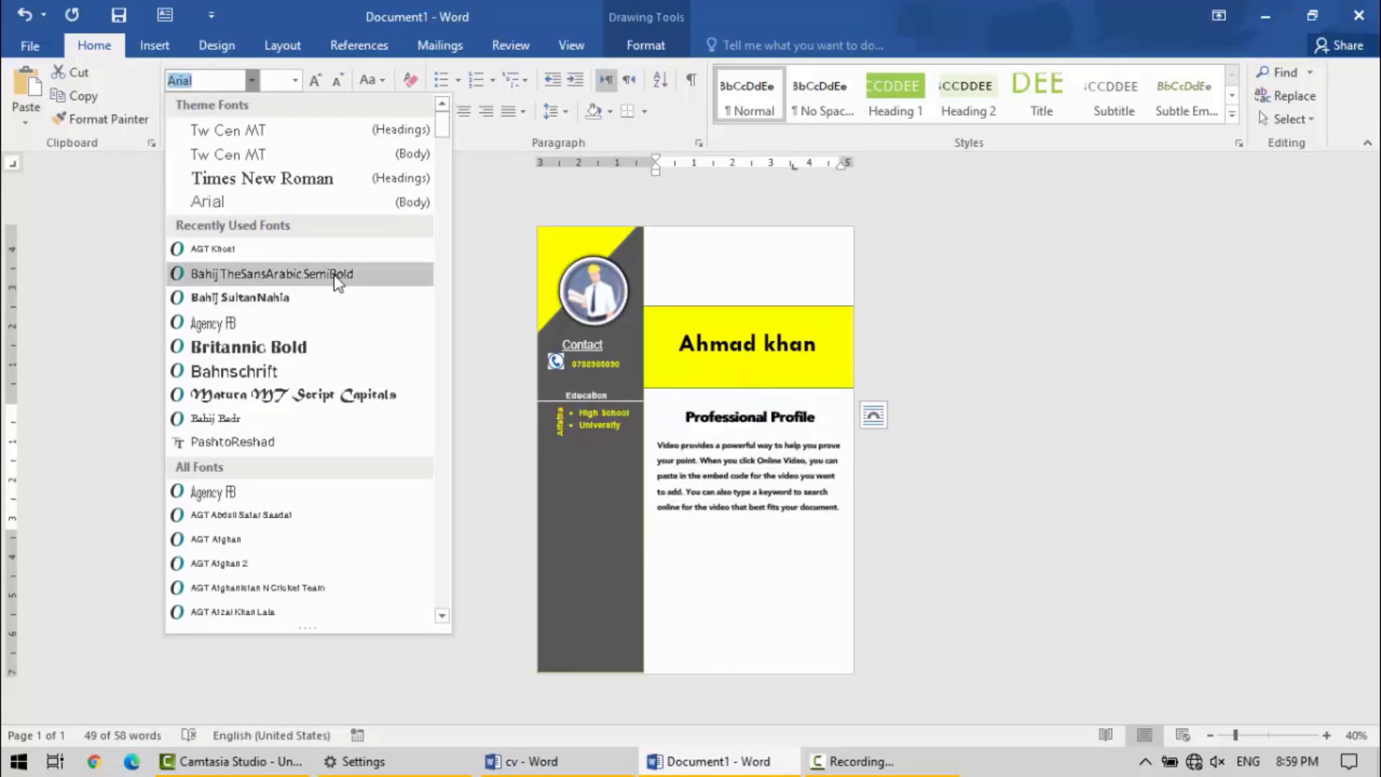
scroll(338, 282, "down", 10)
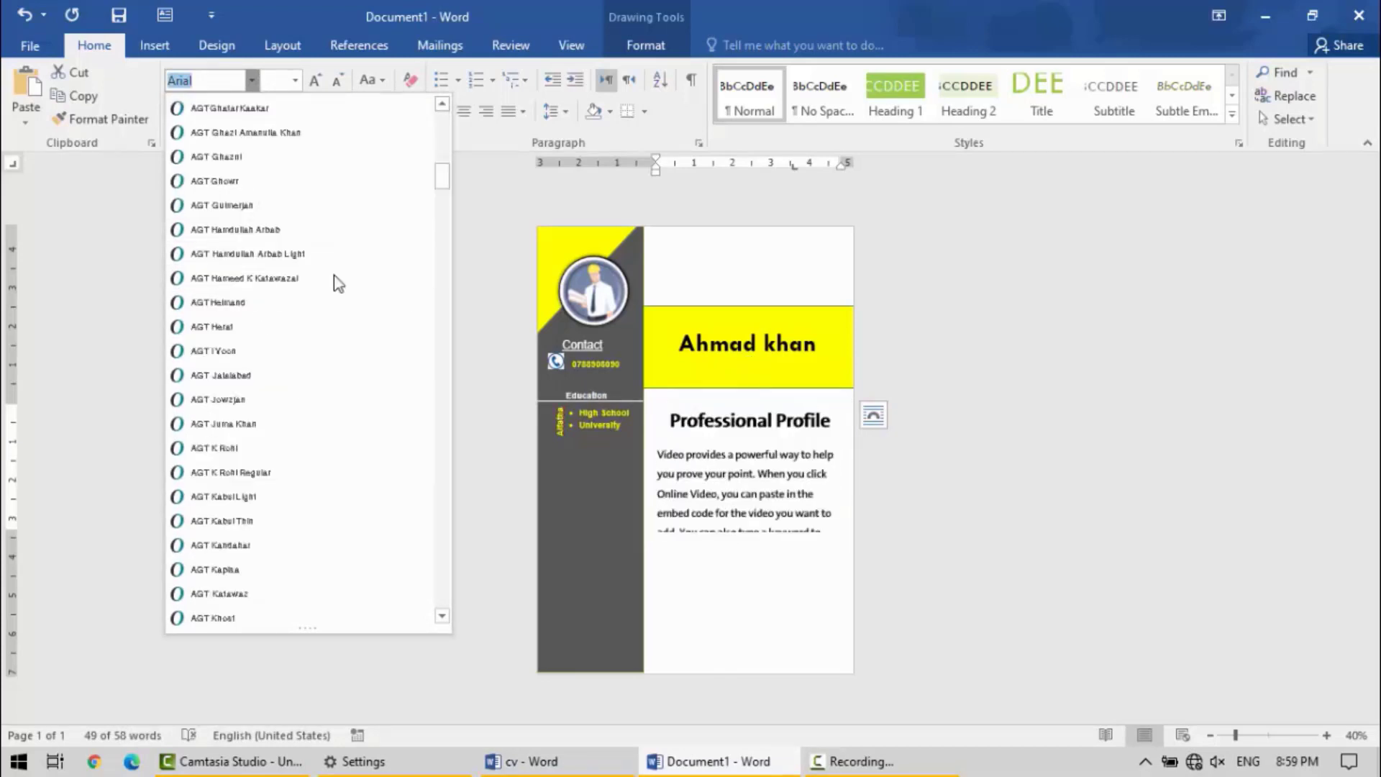
scroll(338, 282, "down", 10)
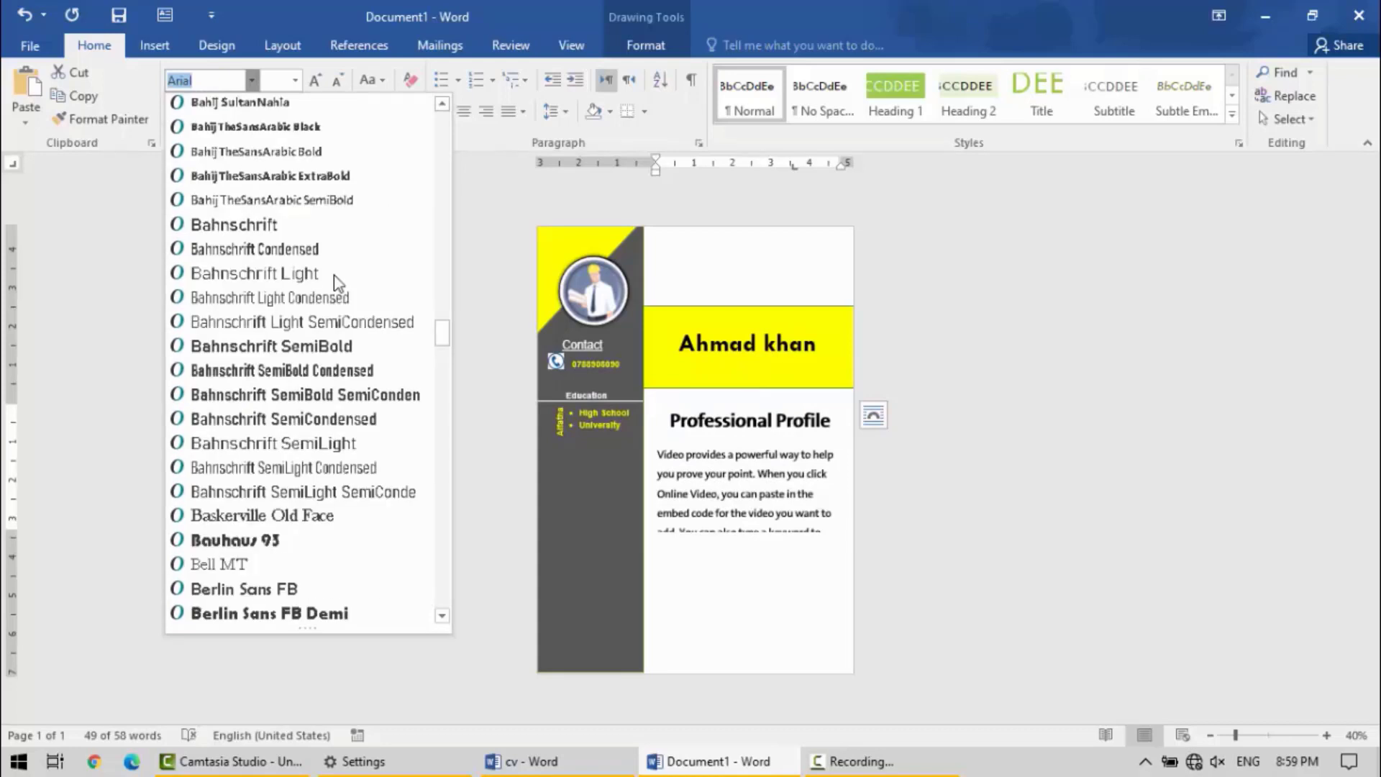
scroll(335, 282, "down", 15)
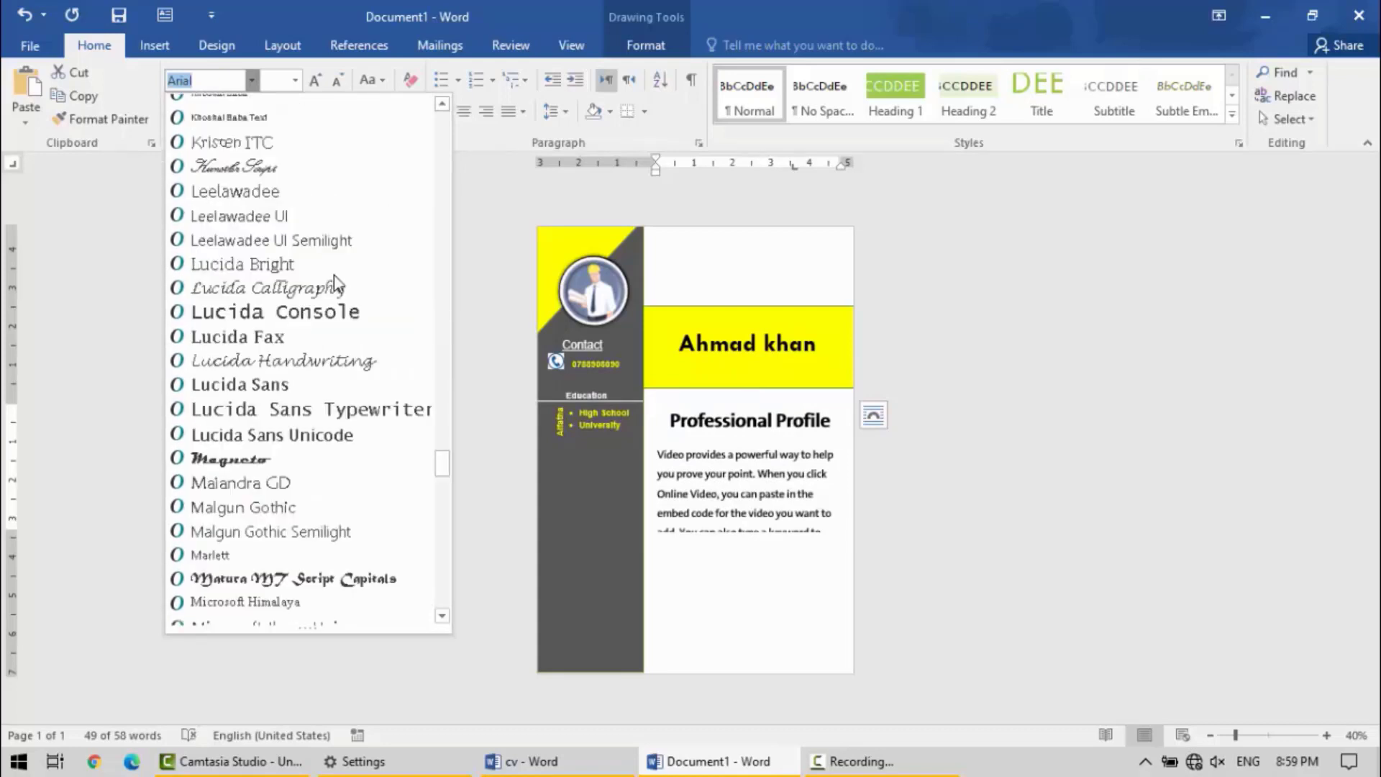
scroll(335, 282, "up", 7)
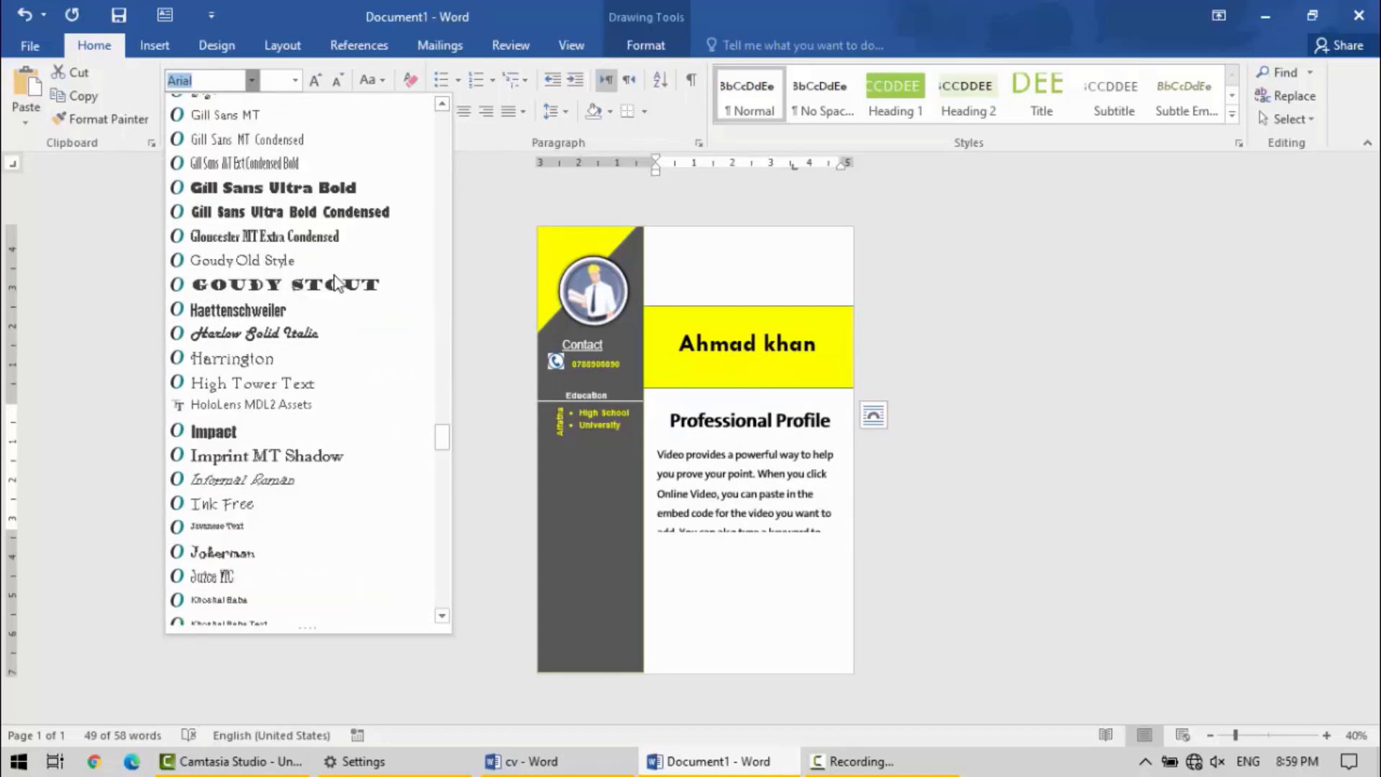
scroll(336, 282, "up", 7)
scroll(338, 283, "up", 7)
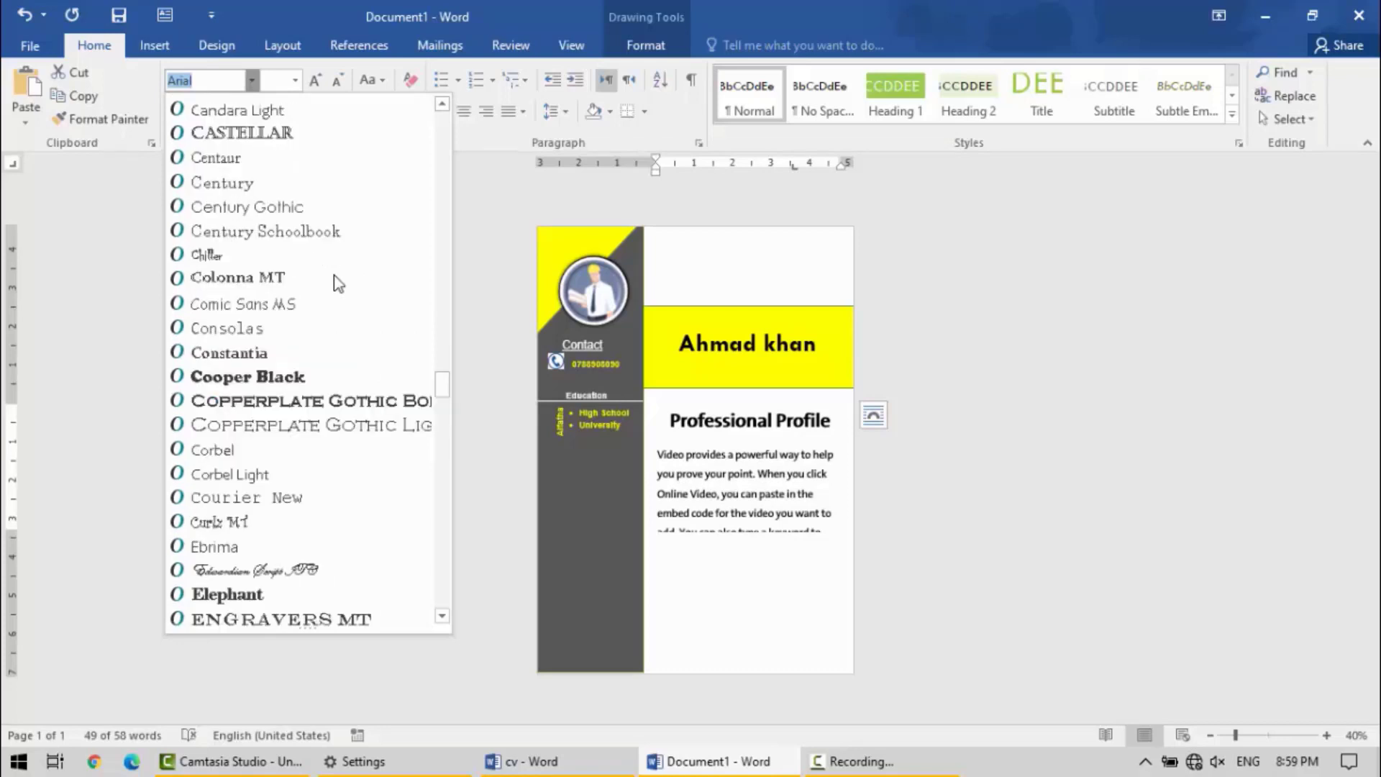
scroll(338, 283, "up", 7)
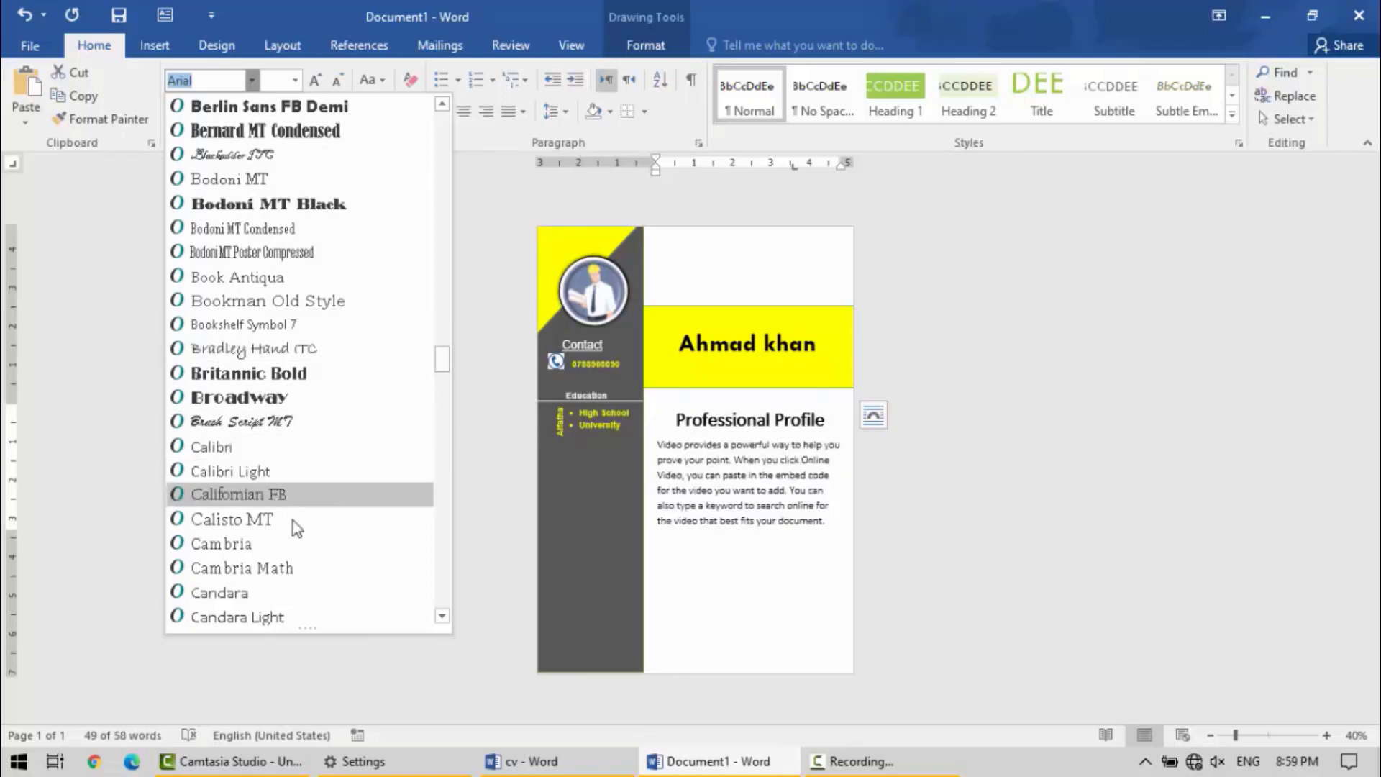
scroll(337, 612, "down", 7)
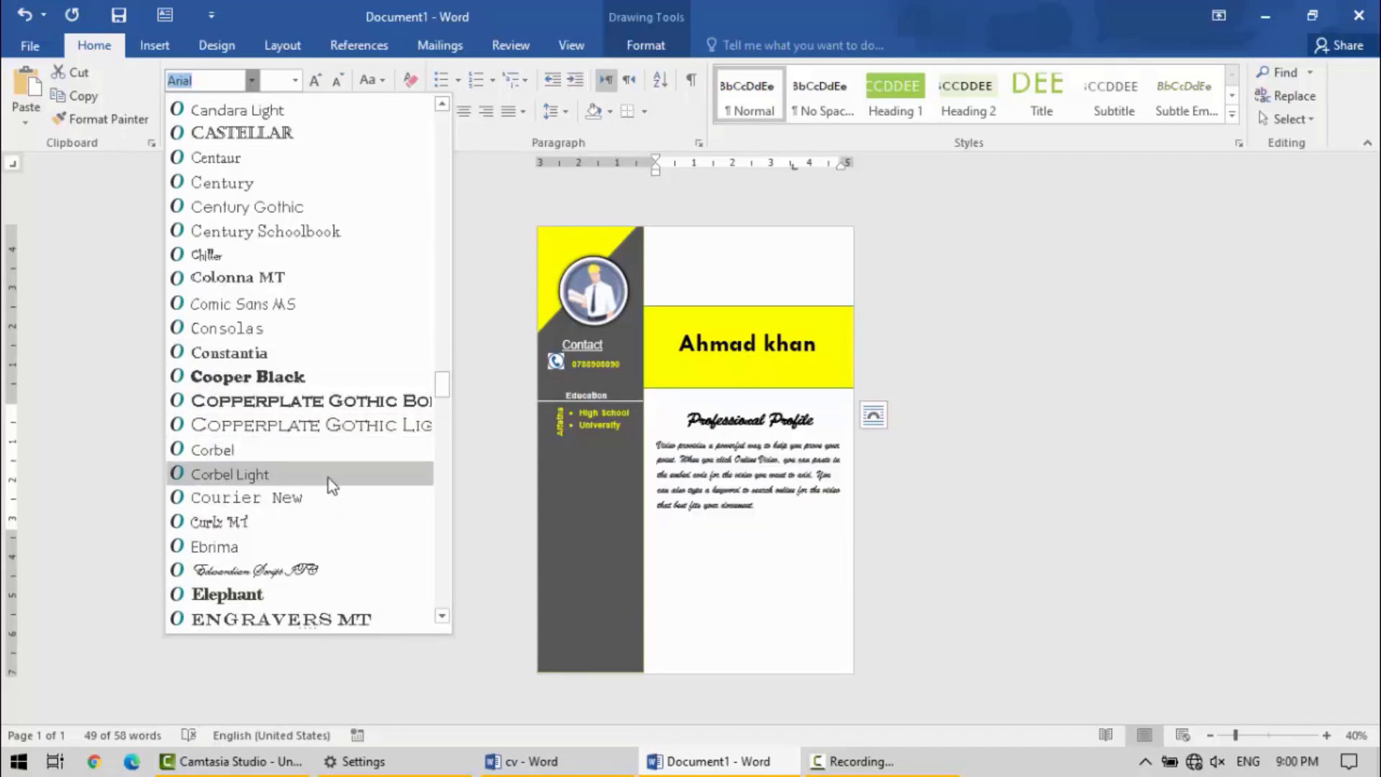
Recheck the cv document and set all text in the profile text box to the font "Calibri(body)", accepting the unavailable font.
left_click(599, 754)
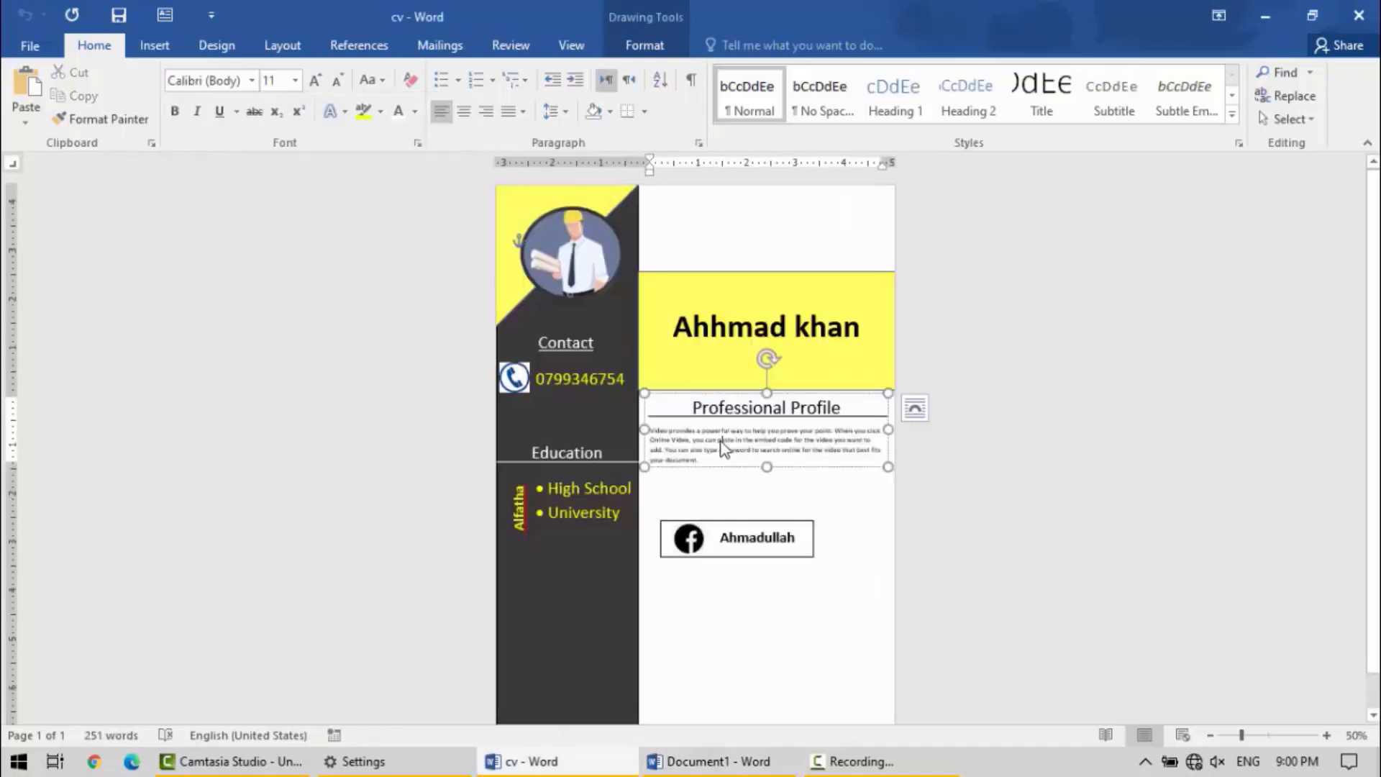
left_click(701, 760)
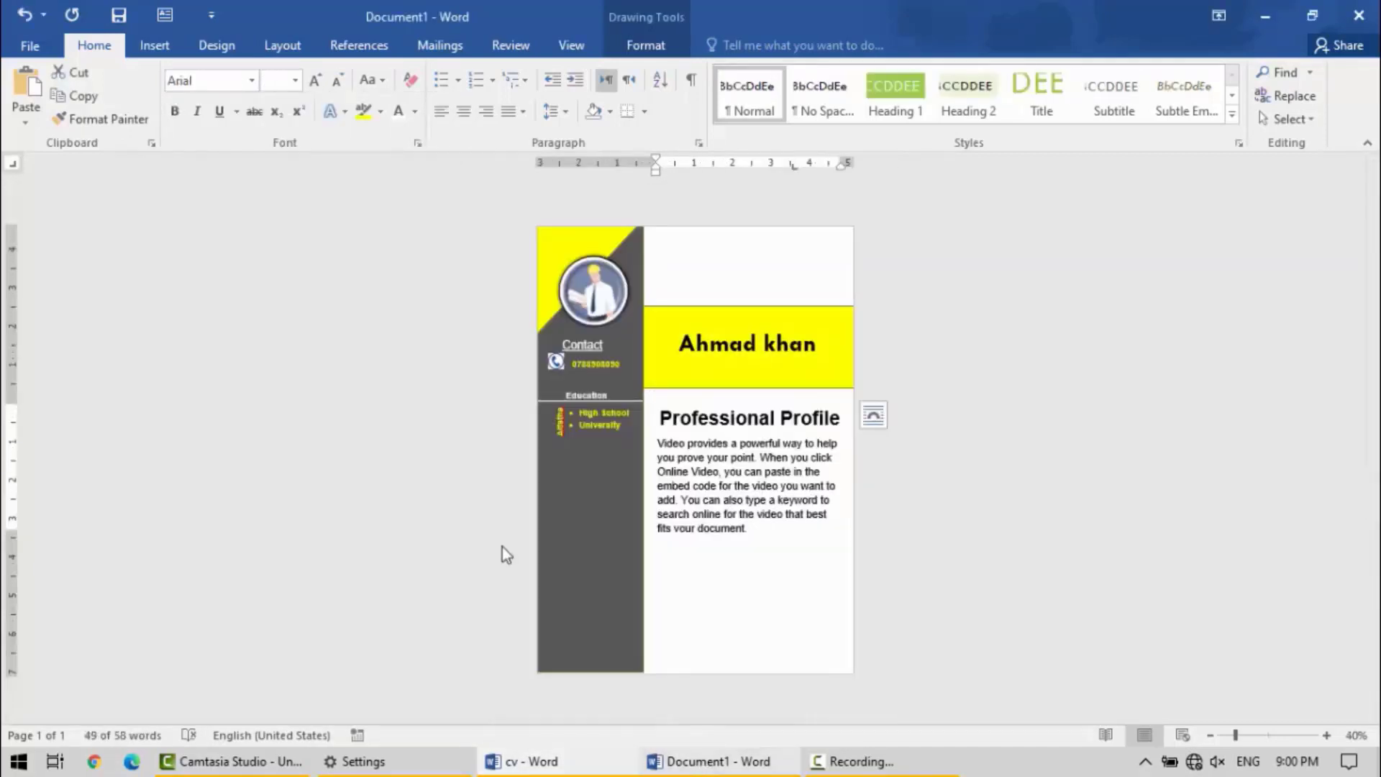
left_click(221, 83)
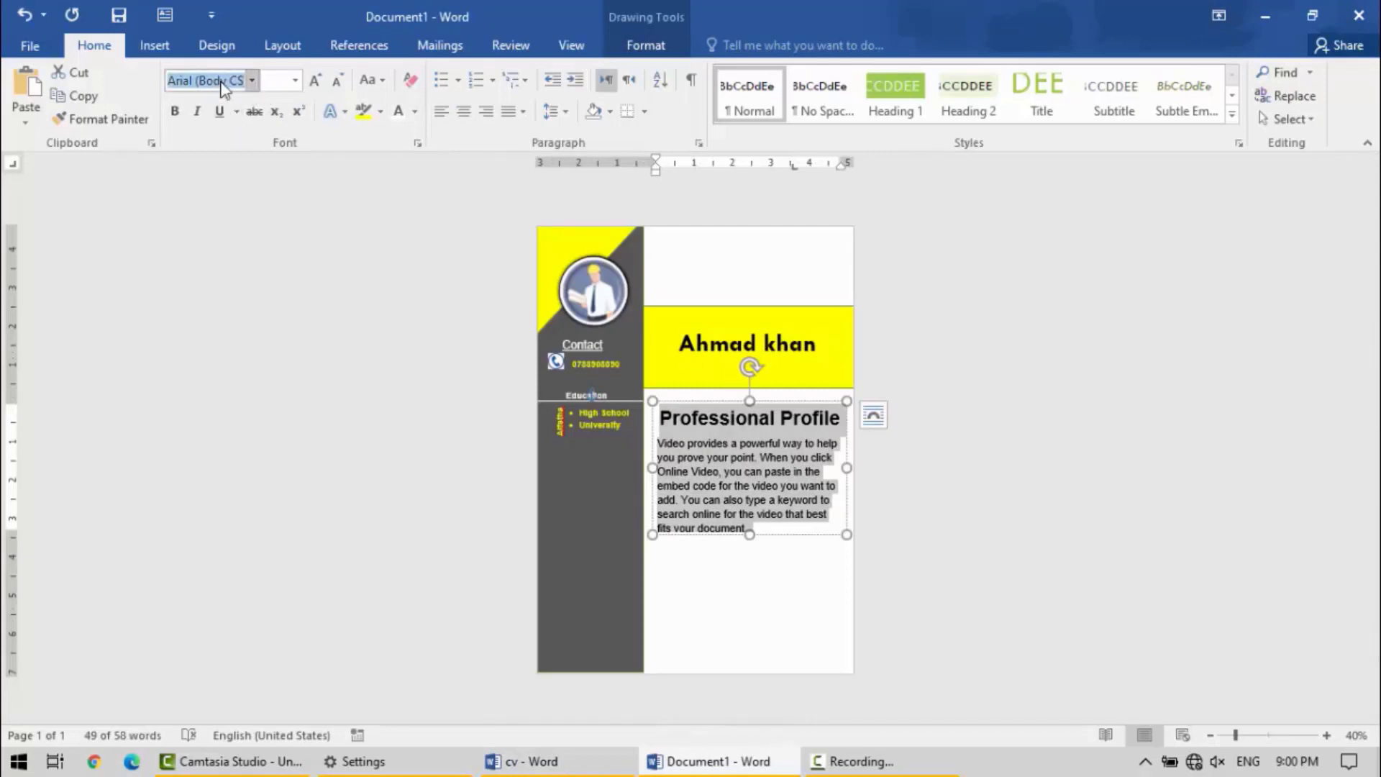
type("Calibri(body)")
key("Return")
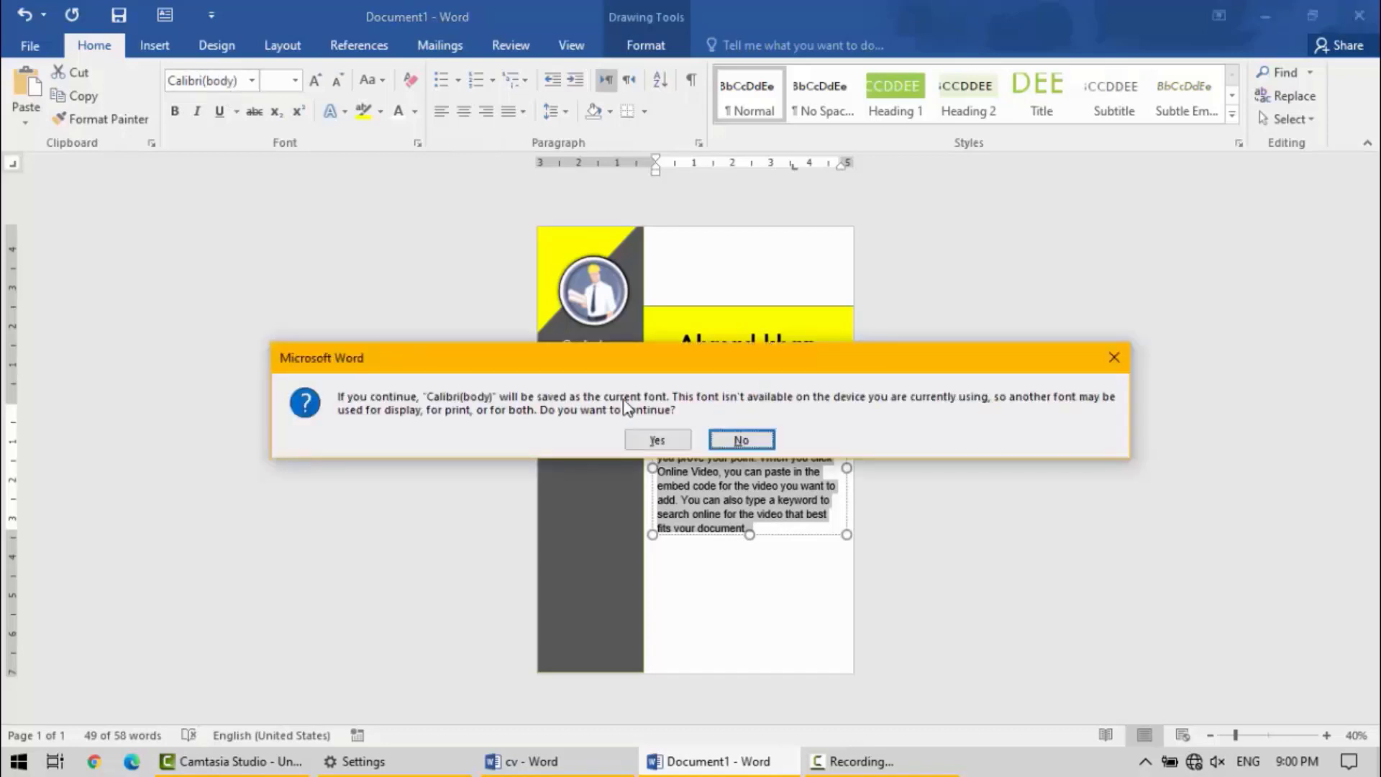
left_click(668, 441)
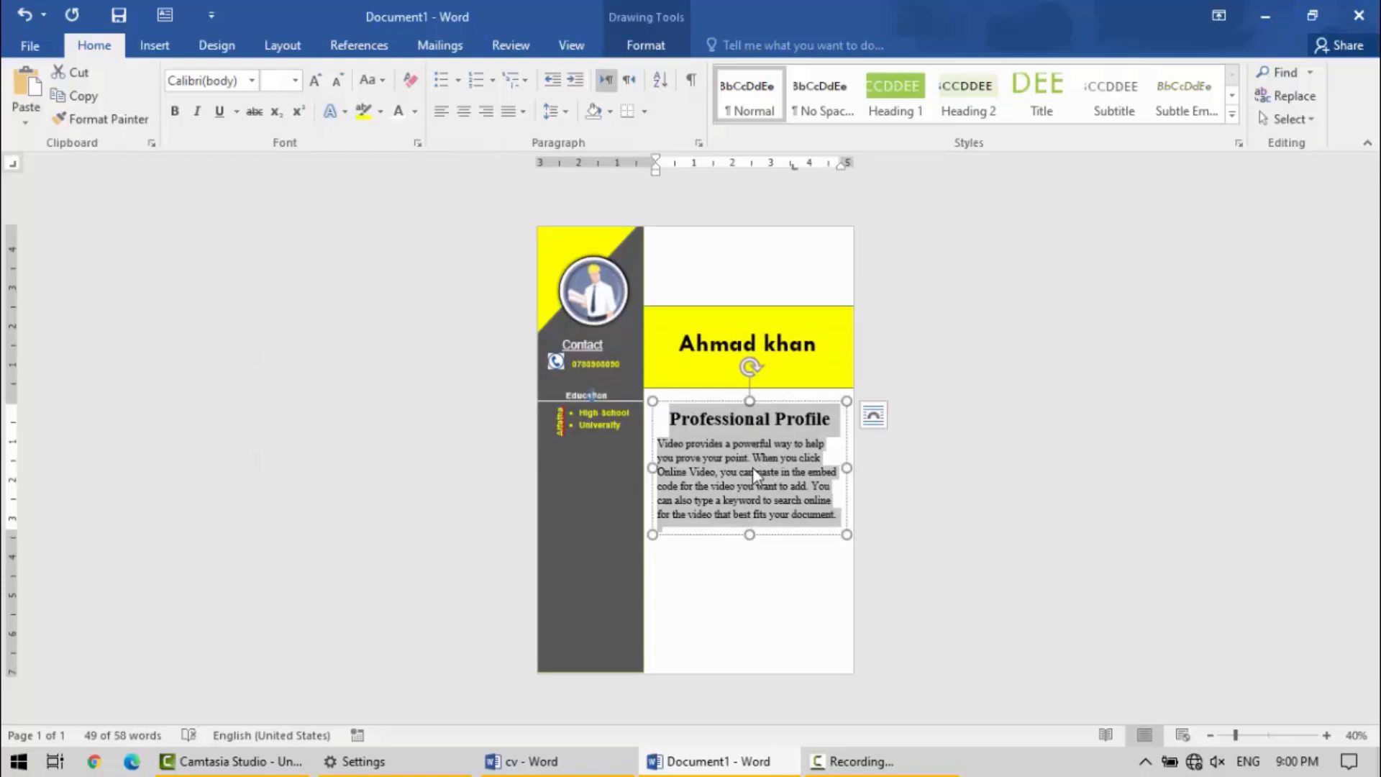
Reduce the font size of the paragraph below the Professional Profile heading to 11.
left_click(707, 473)
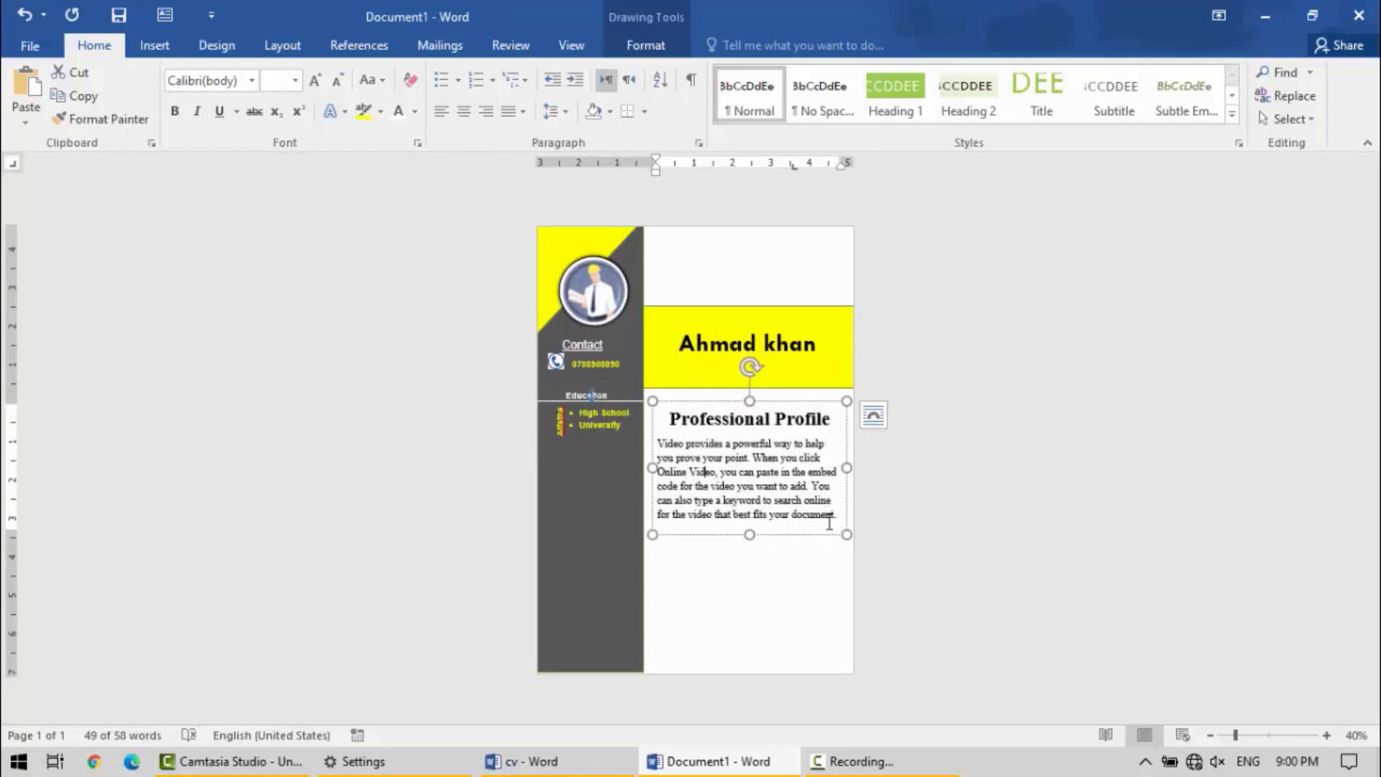
left_click_drag(835, 520, 645, 447)
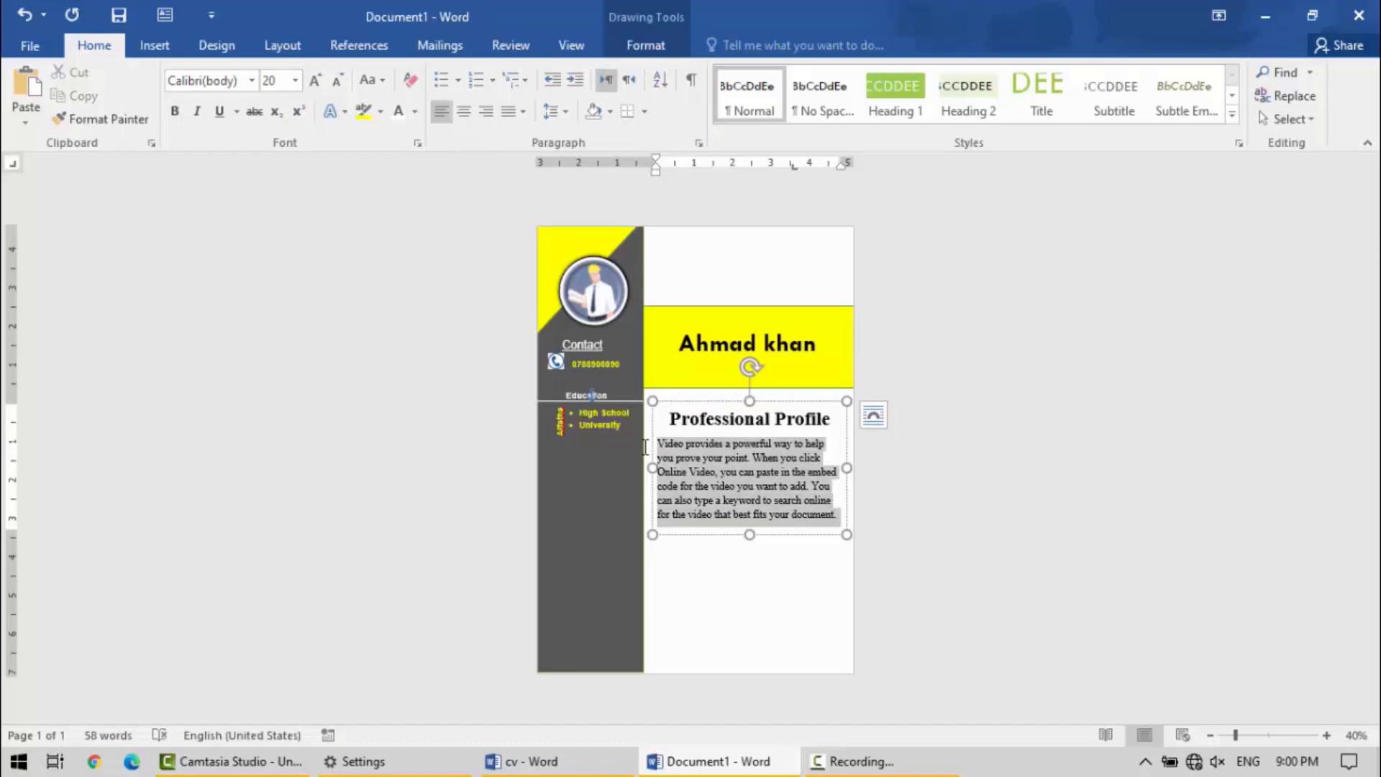
left_click(344, 92)
left_click(344, 92)
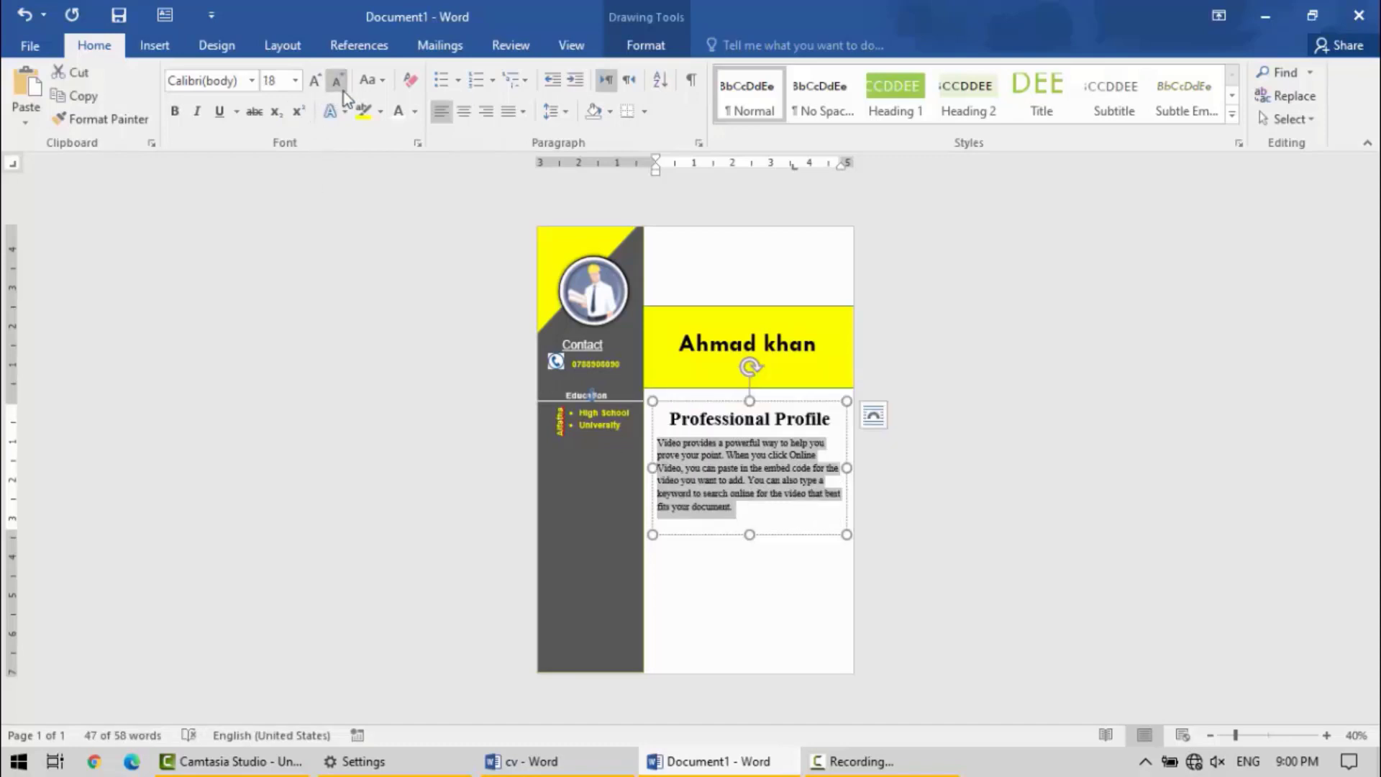
left_click(344, 92)
left_click(344, 92)
left_click(343, 92)
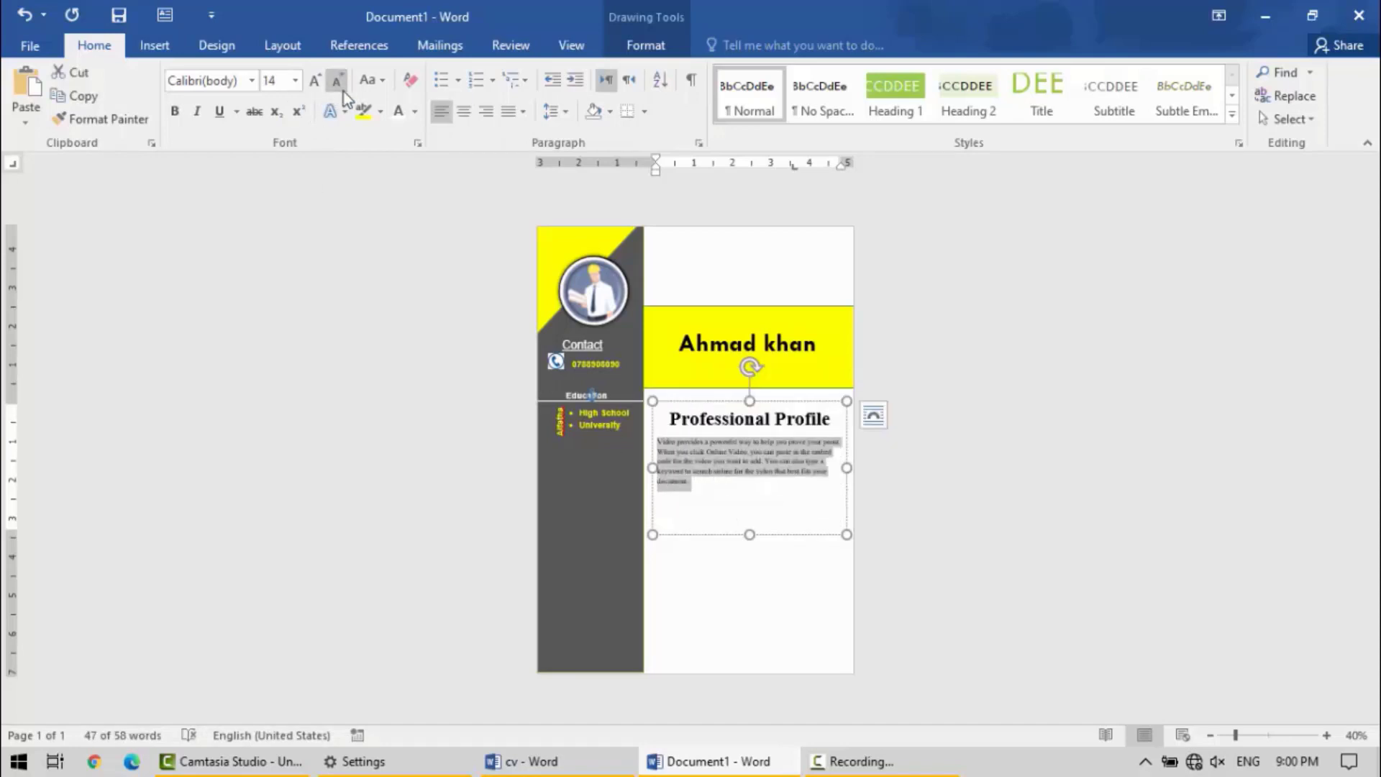
left_click(344, 92)
left_click(343, 92)
left_click(344, 92)
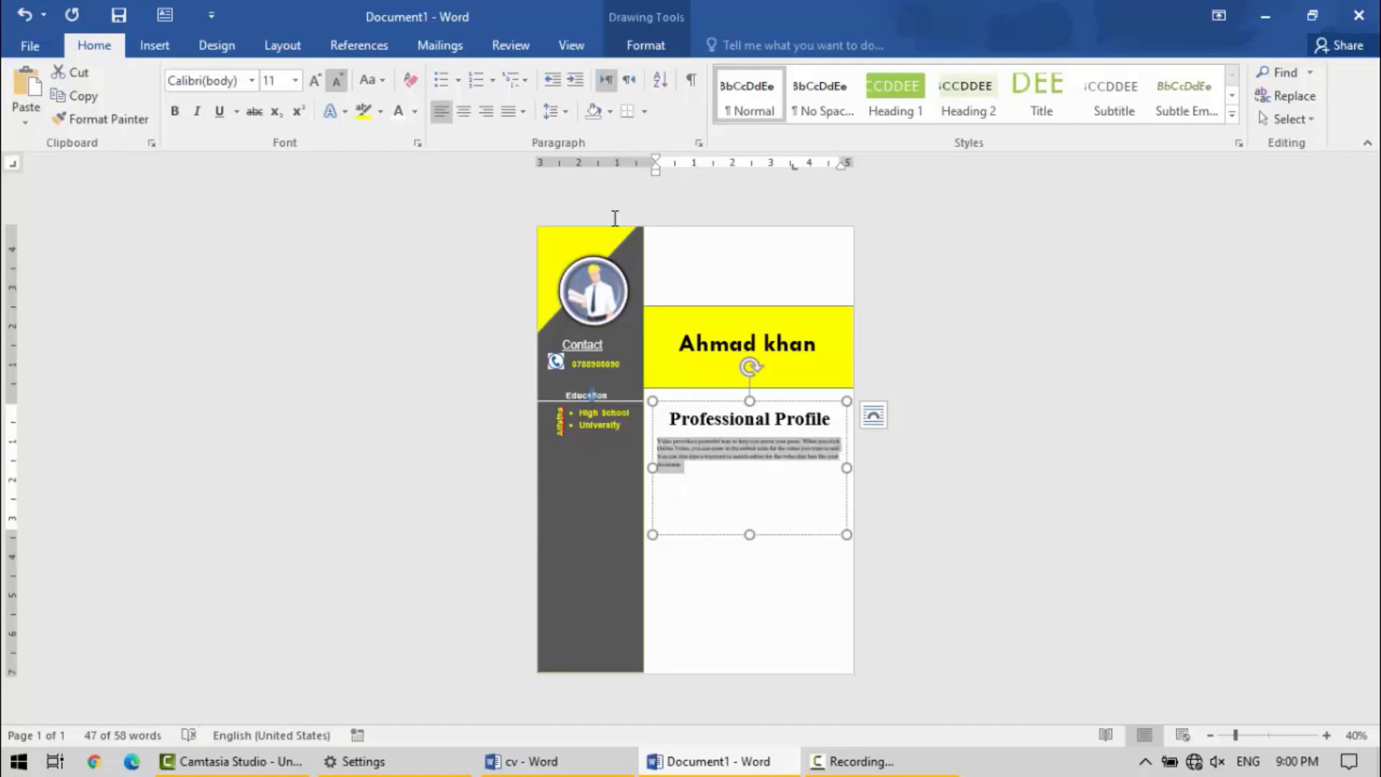
Glance at the cv document for reference and reduce the word "Professional" in the profile heading to size 28.
left_click(624, 761)
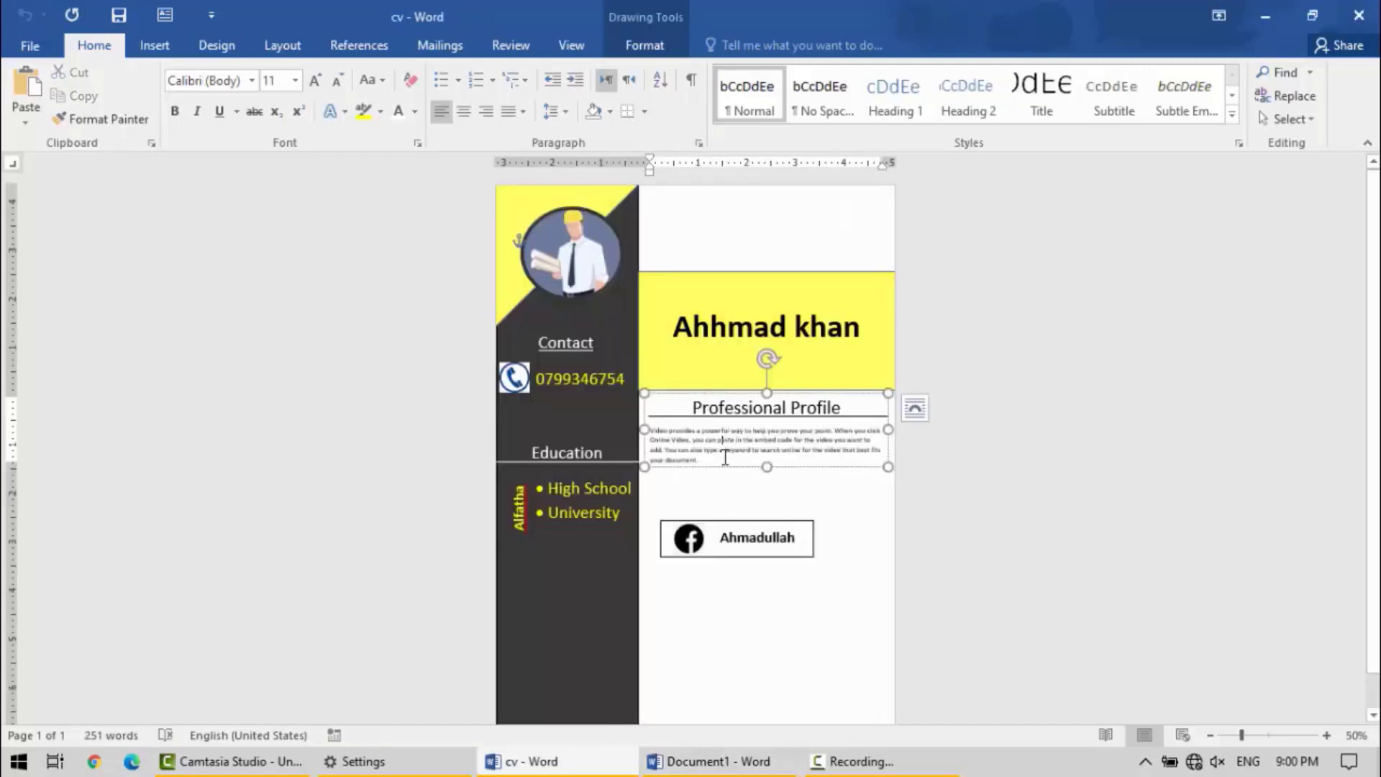
left_click(1267, 18)
triple_click(764, 419)
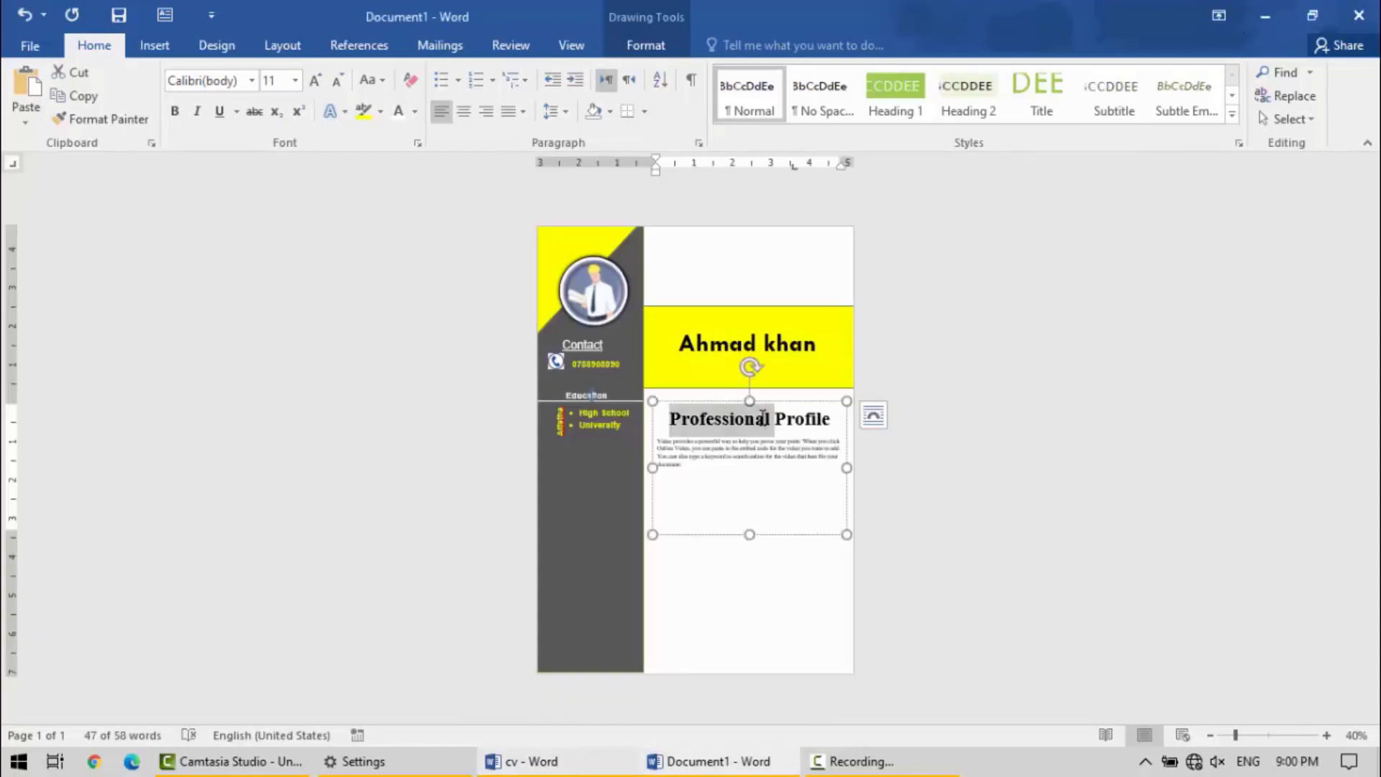
double_click(763, 419)
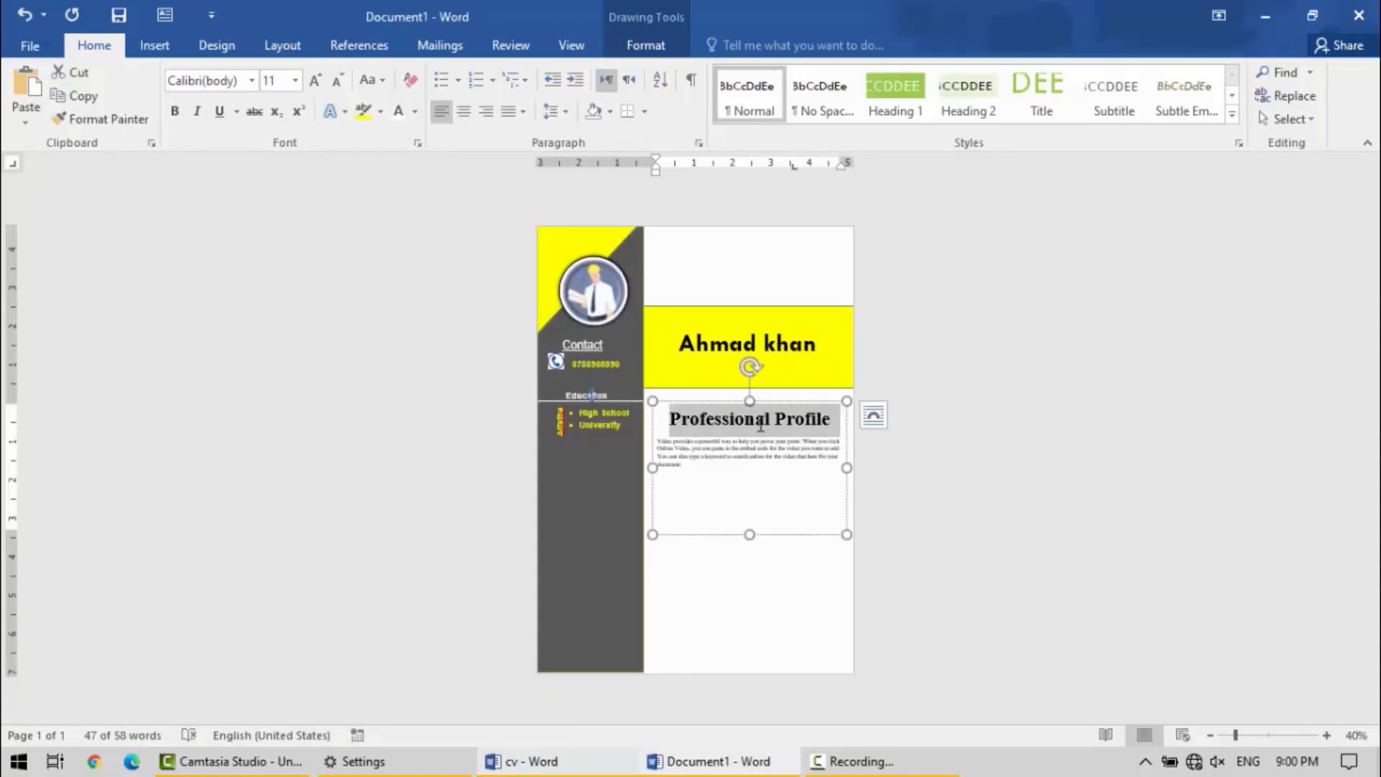
left_click(317, 85)
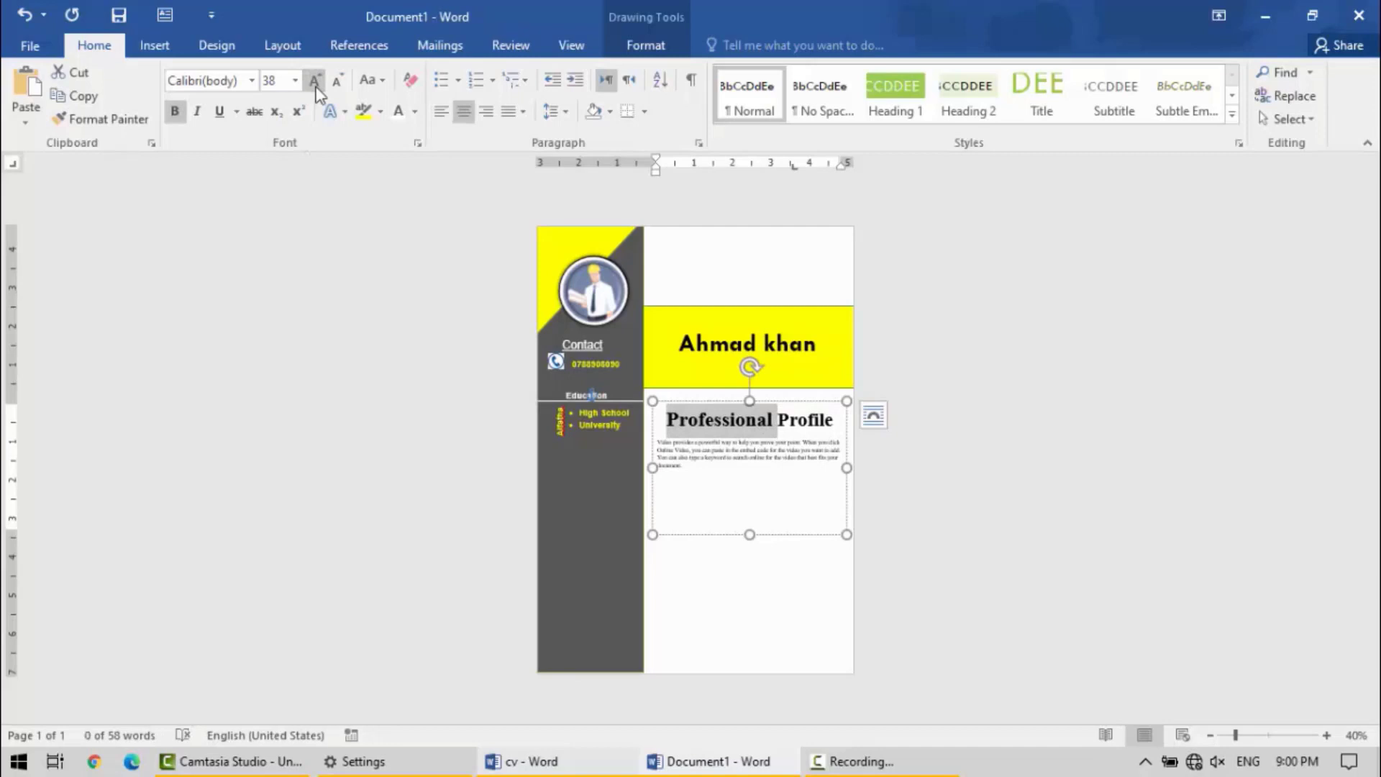
left_click(339, 86)
left_click(339, 86)
left_click(340, 86)
left_click(340, 86)
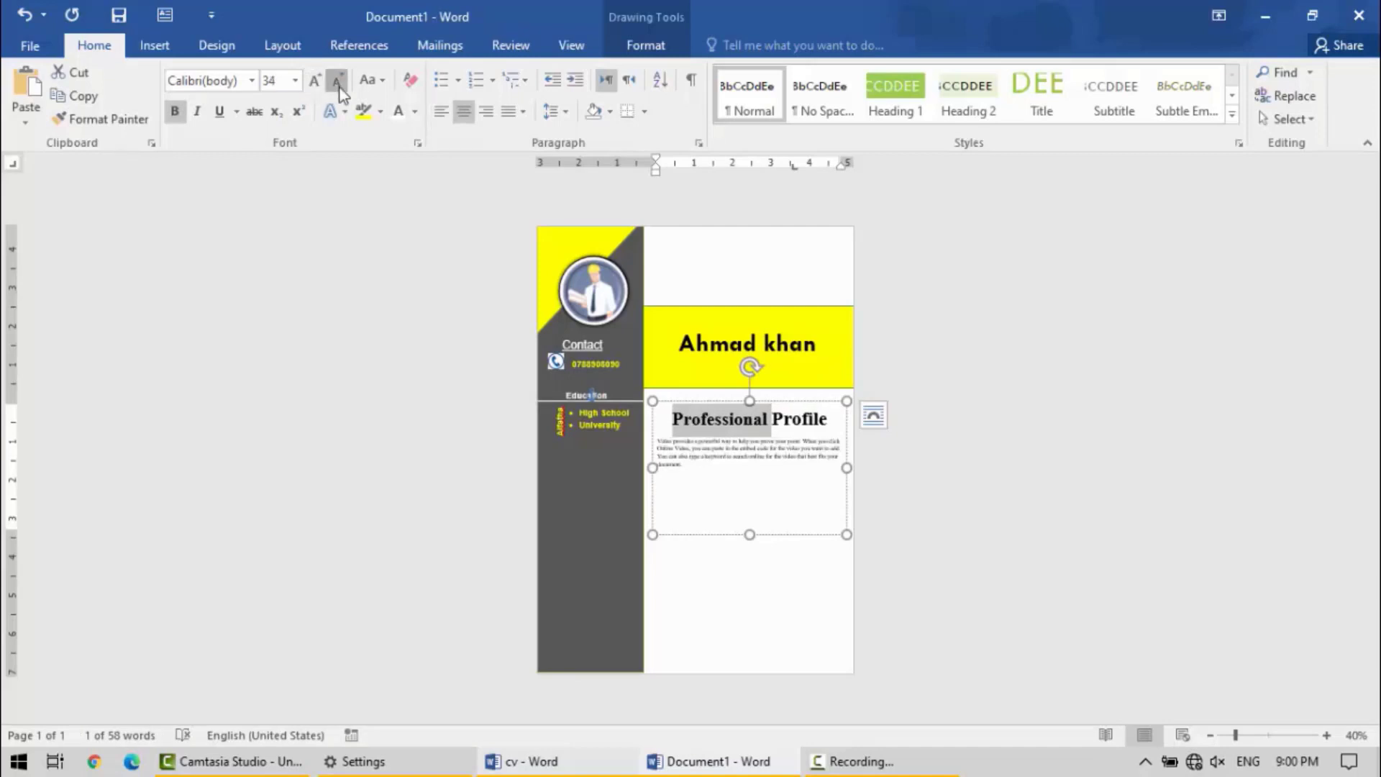
left_click(339, 86)
left_click(339, 86)
left_click(340, 86)
left_click(339, 86)
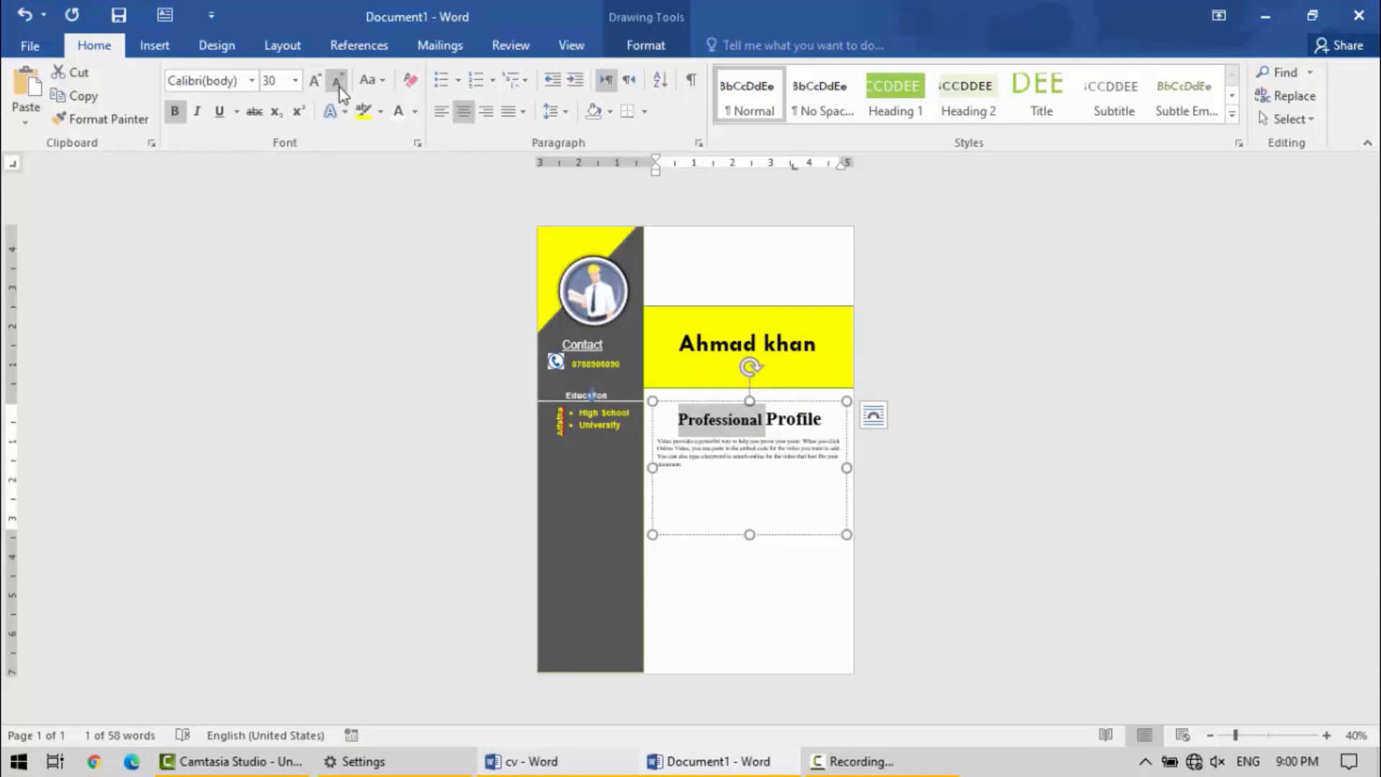
left_click(340, 86)
left_click(339, 86)
left_click(322, 87)
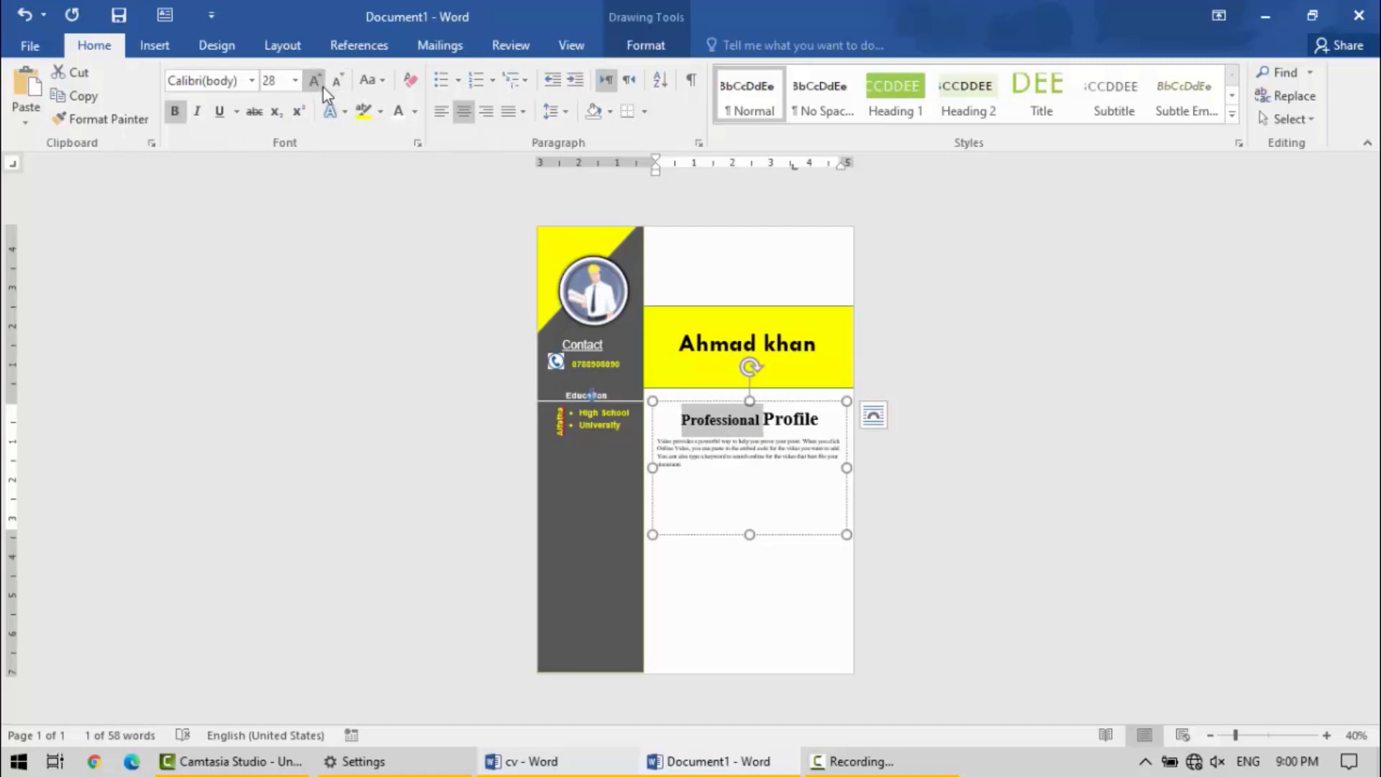
left_click(742, 540)
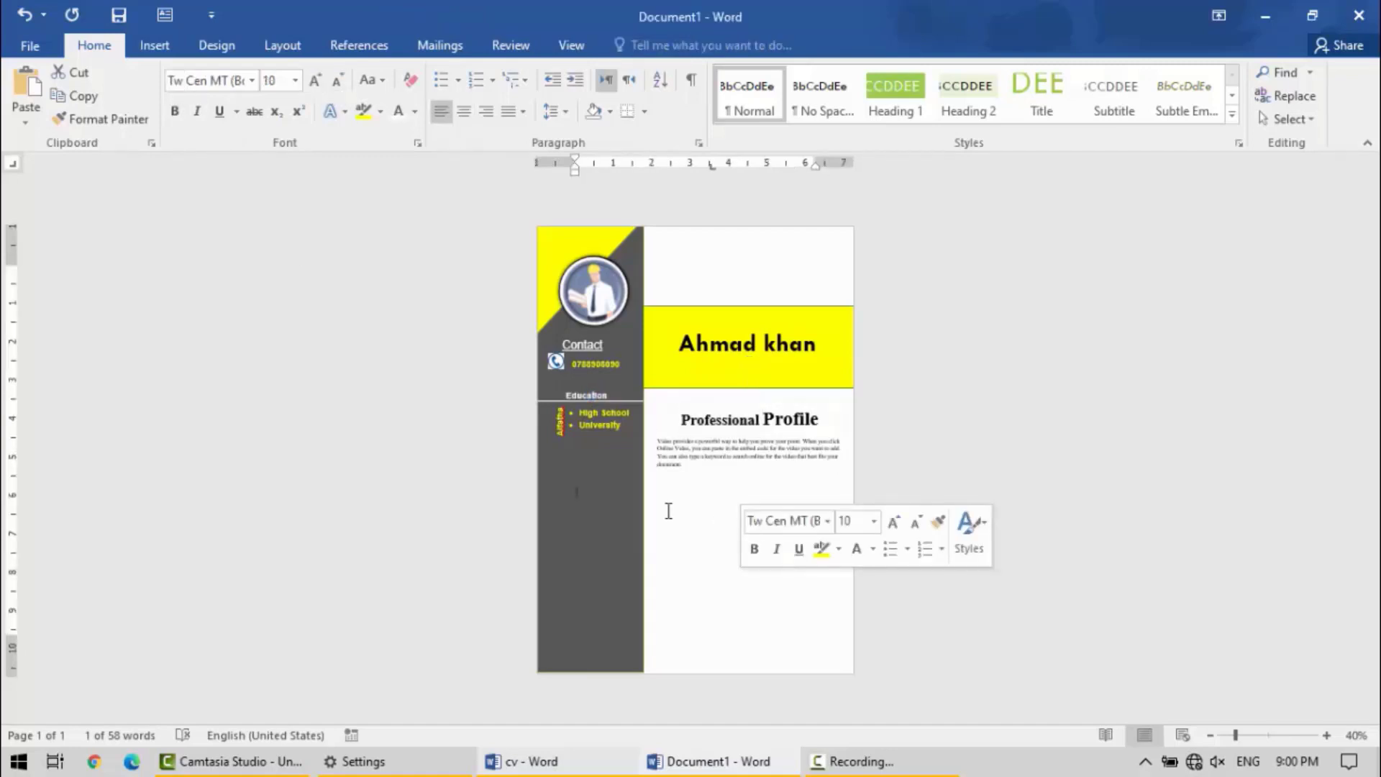
Examine the line beneath the Professional Profile heading in the cv document and return to Document1.
left_click(153, 46)
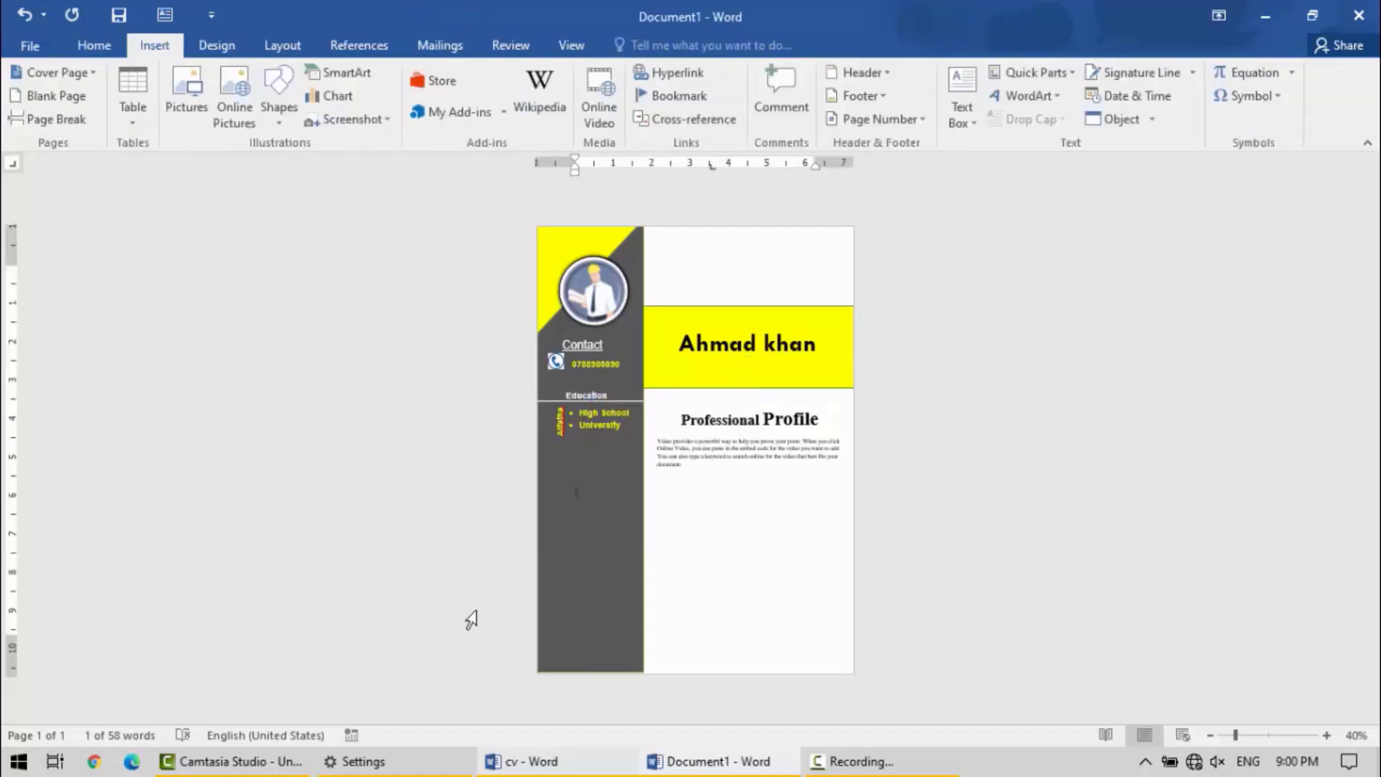
left_click(520, 761)
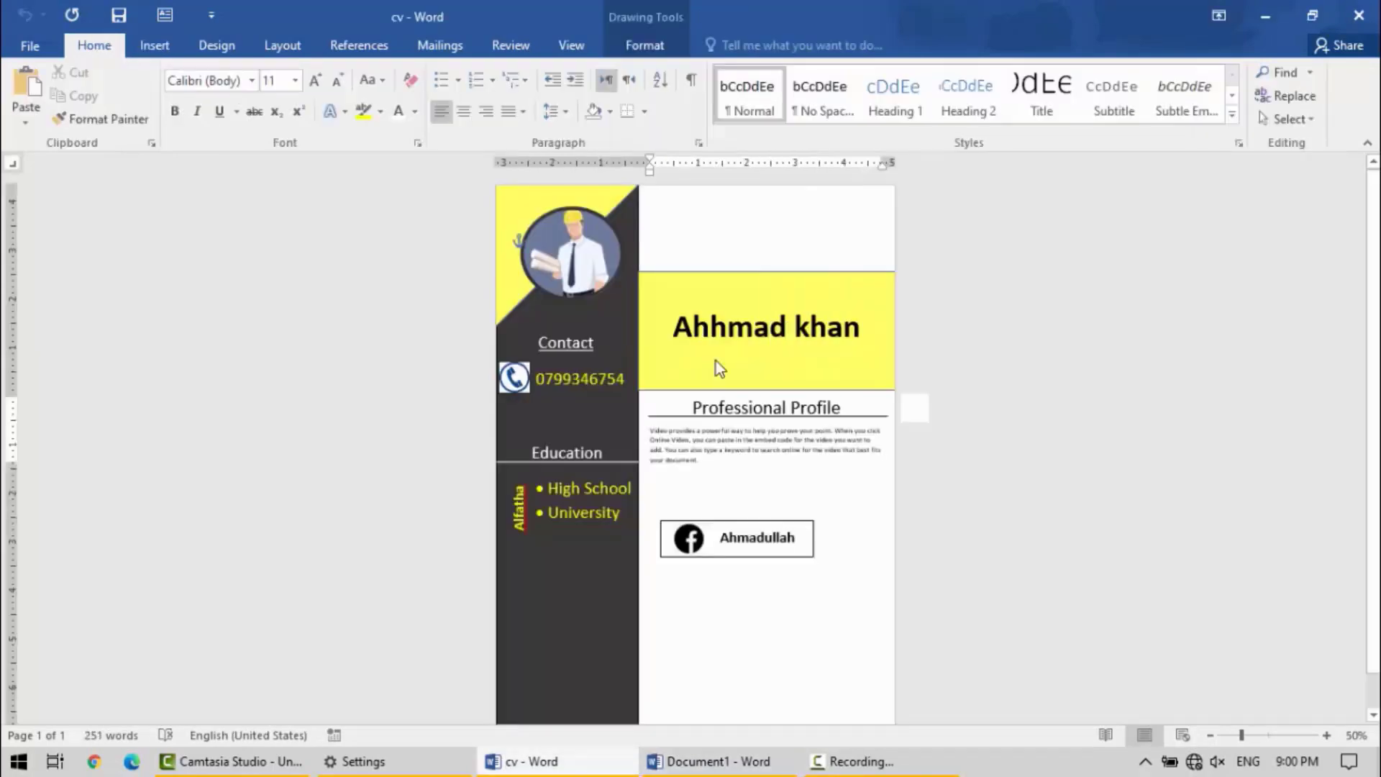
left_click(724, 410)
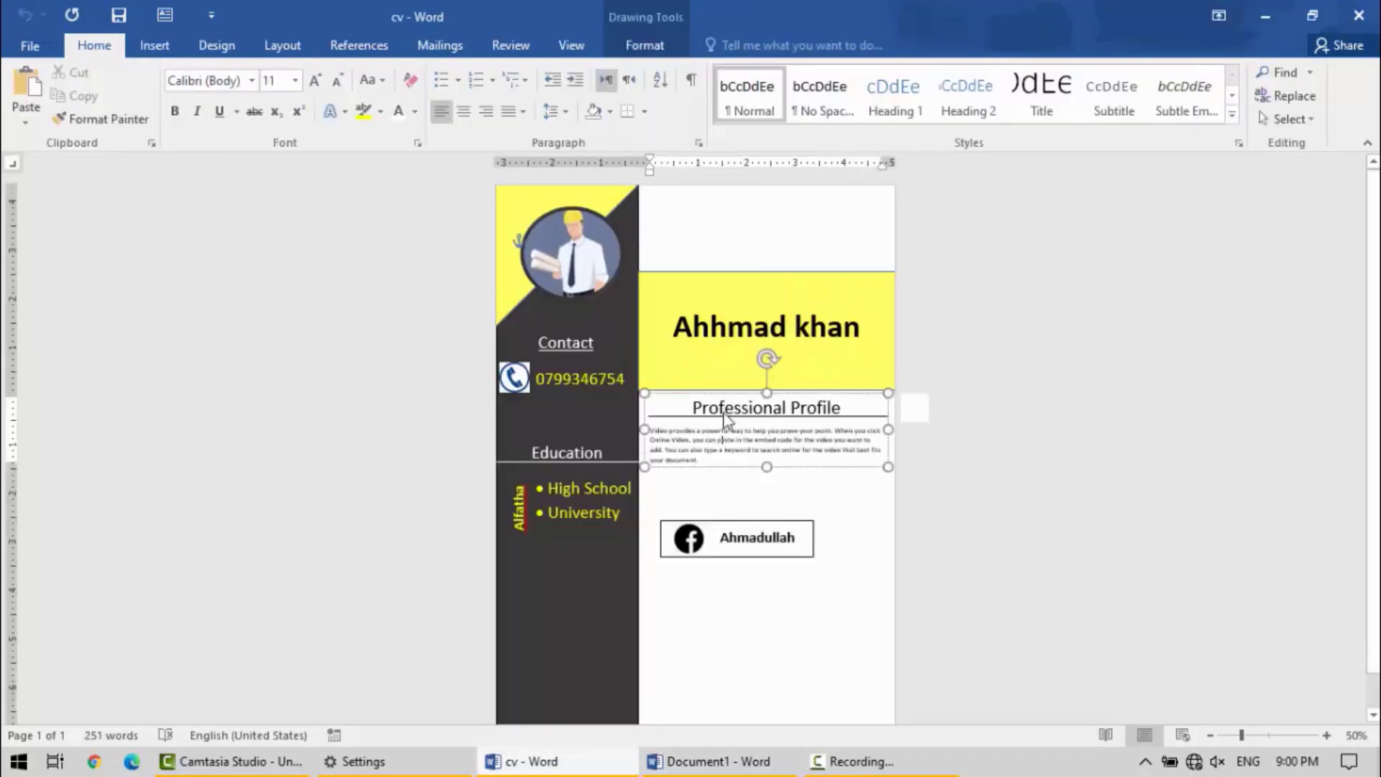
left_click(1265, 16)
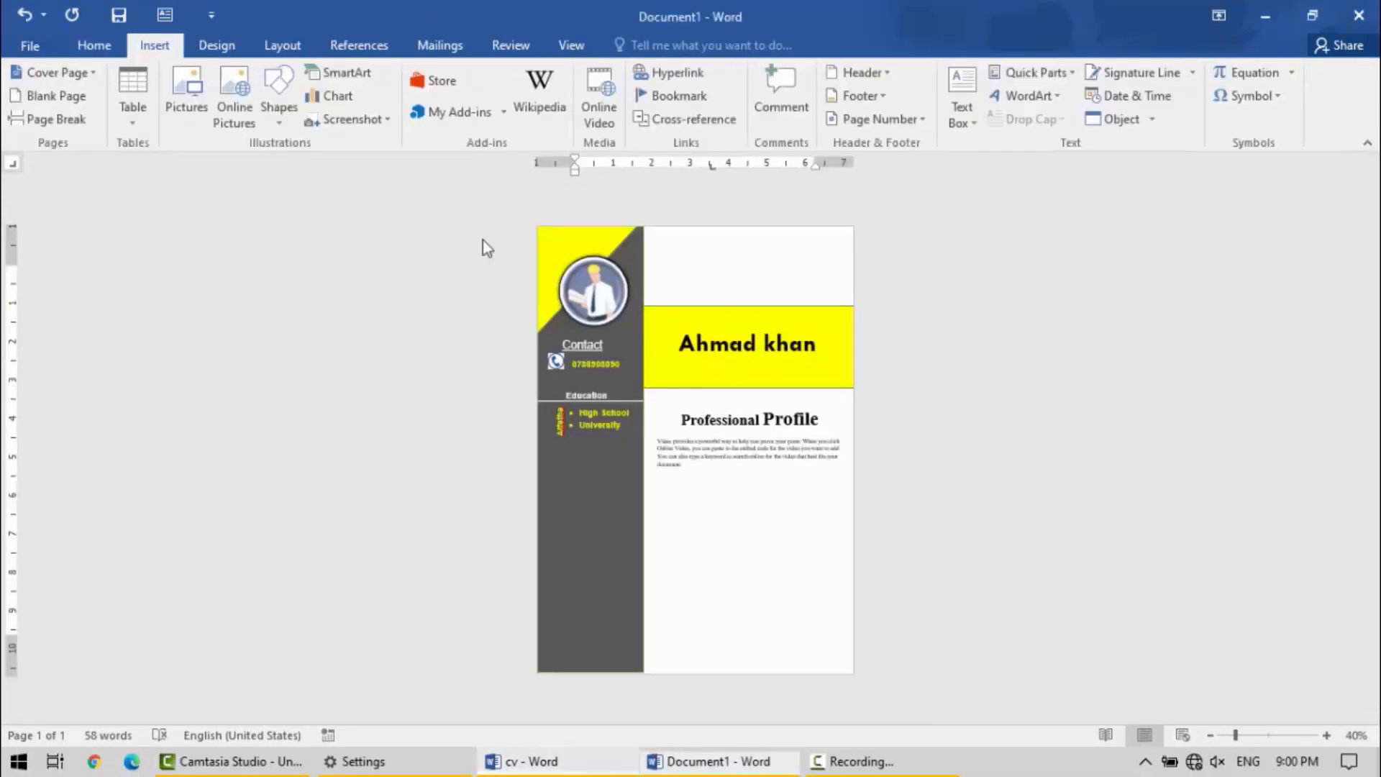
Draw a horizontal line about 5.37" long beneath the Professional Profile heading and apply the black preset shape style.
left_click(268, 132)
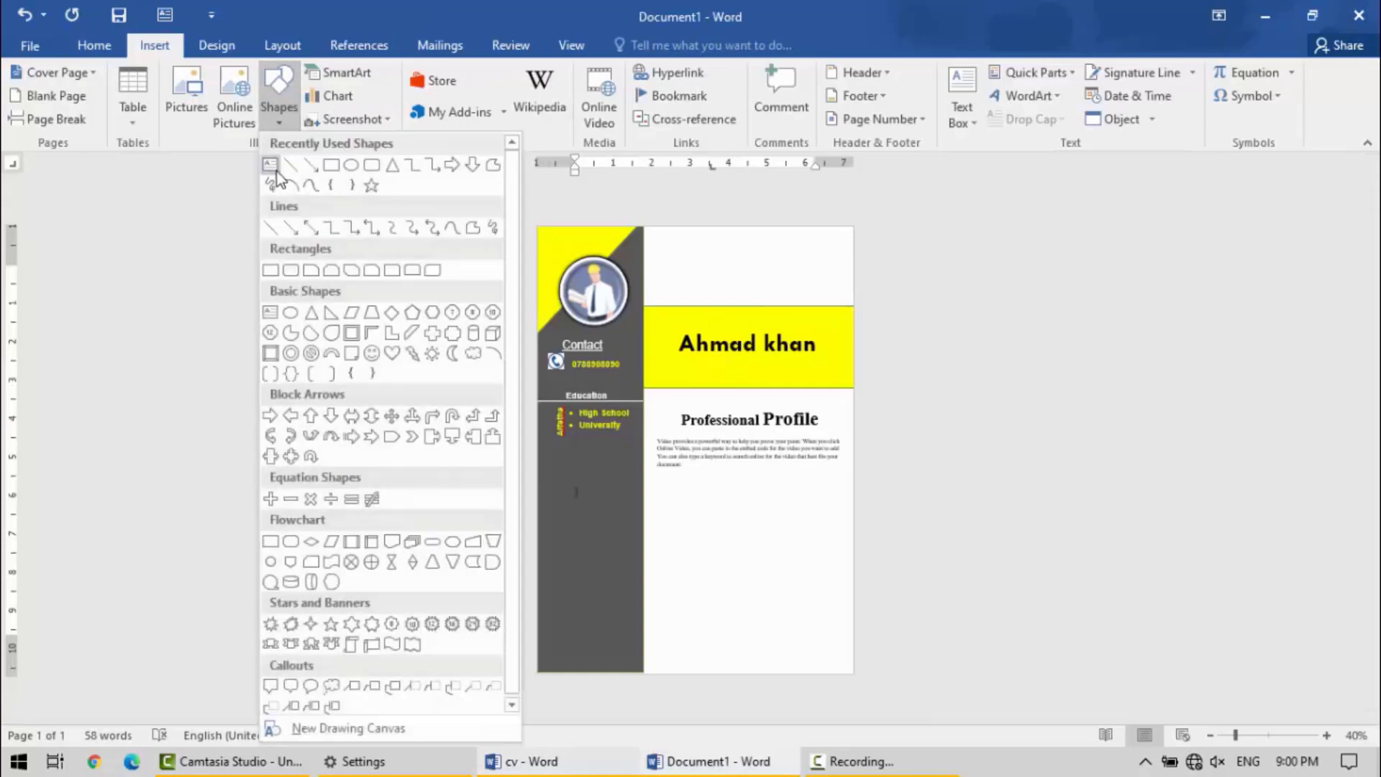
left_click(299, 170)
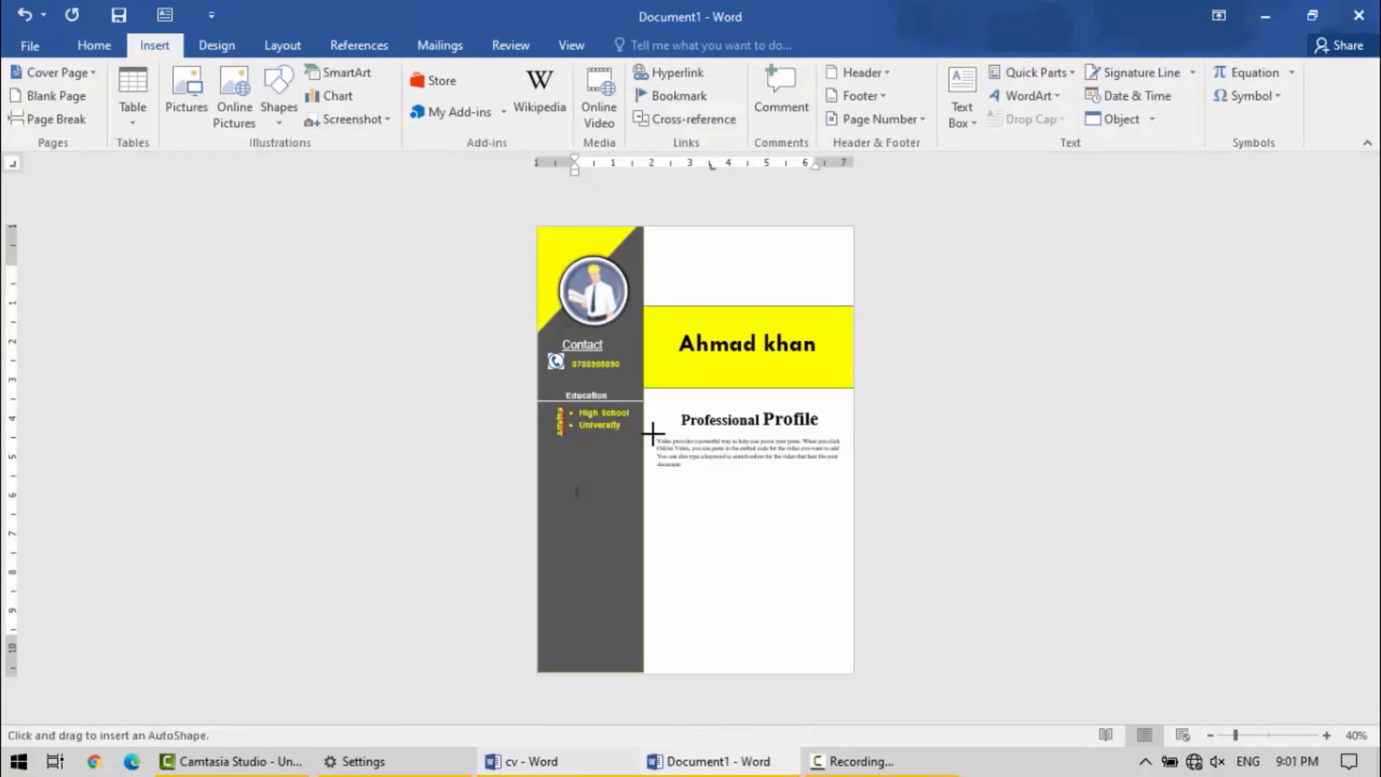
left_click_drag(646, 430, 850, 430)
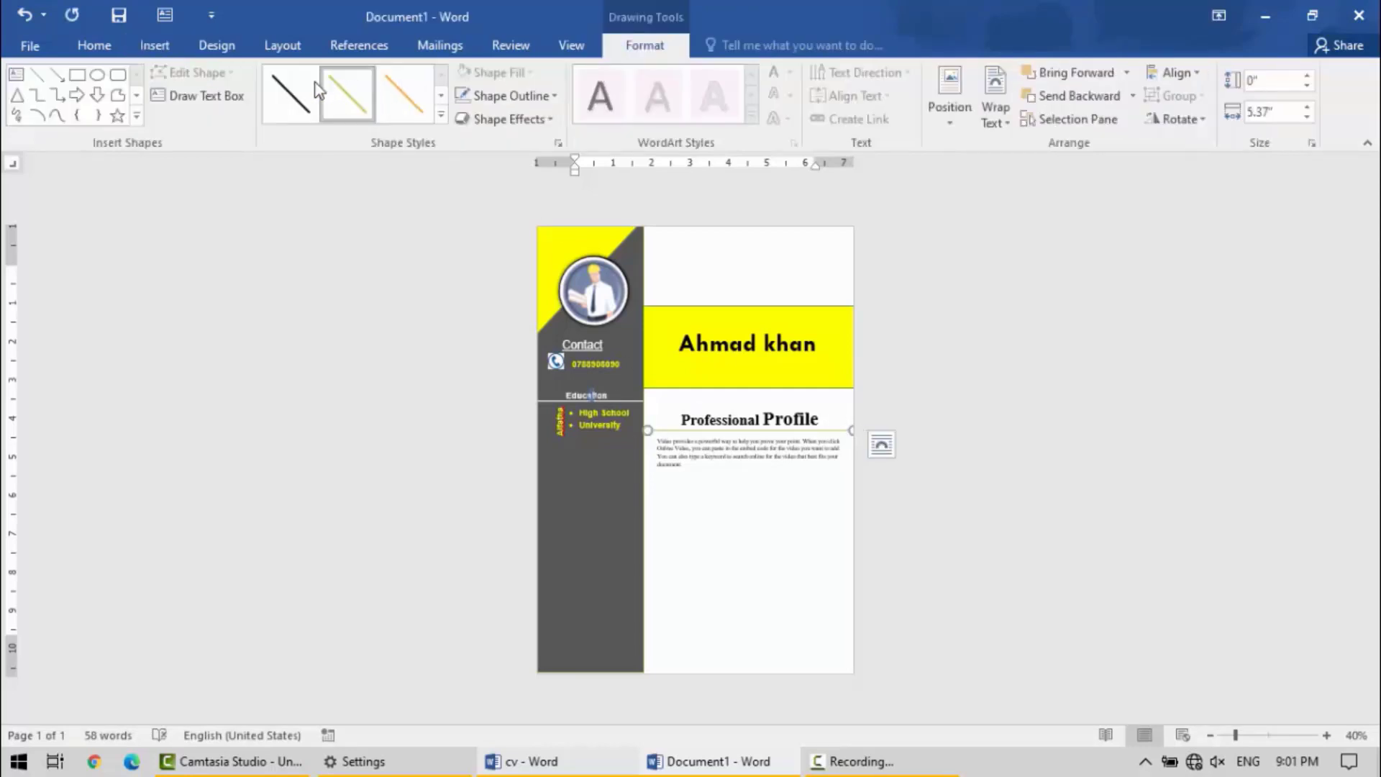
left_click(291, 93)
left_click(713, 515)
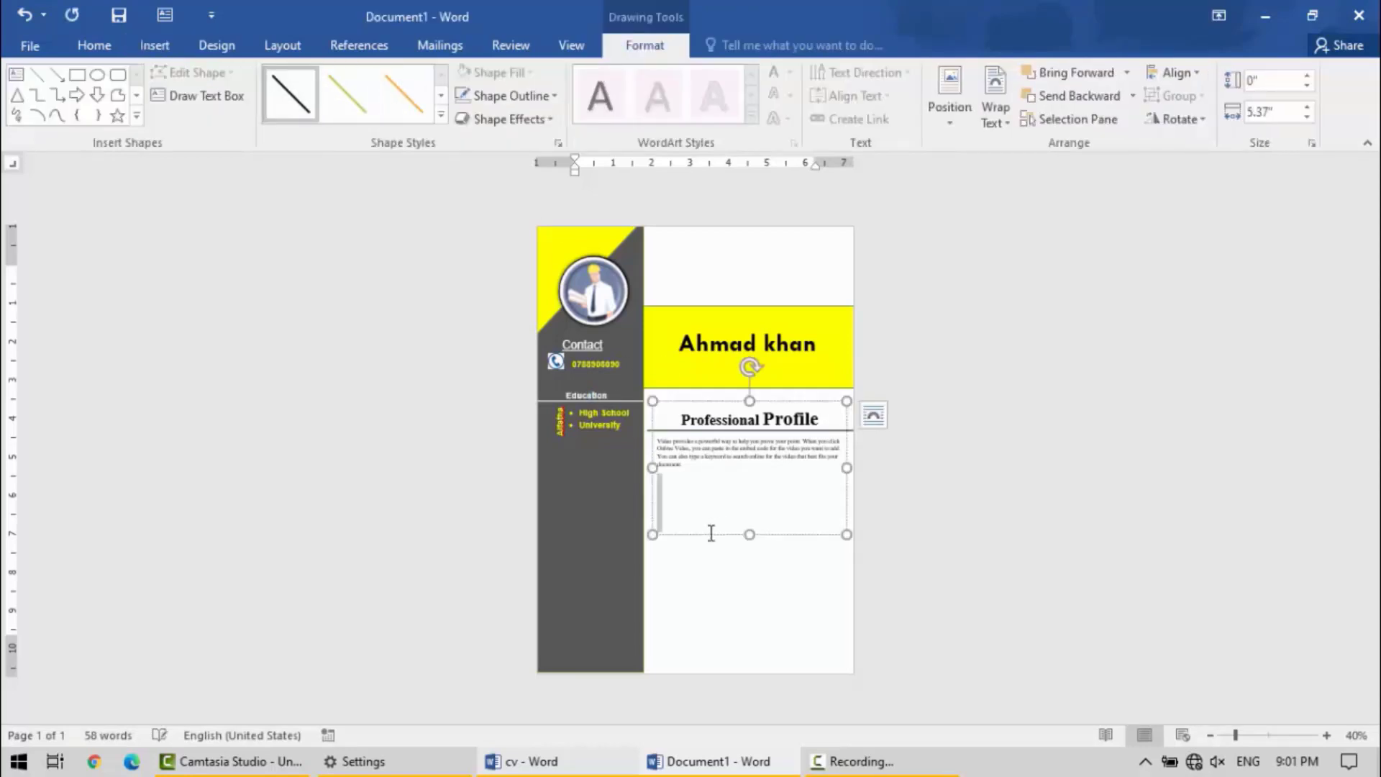
double_click(709, 590)
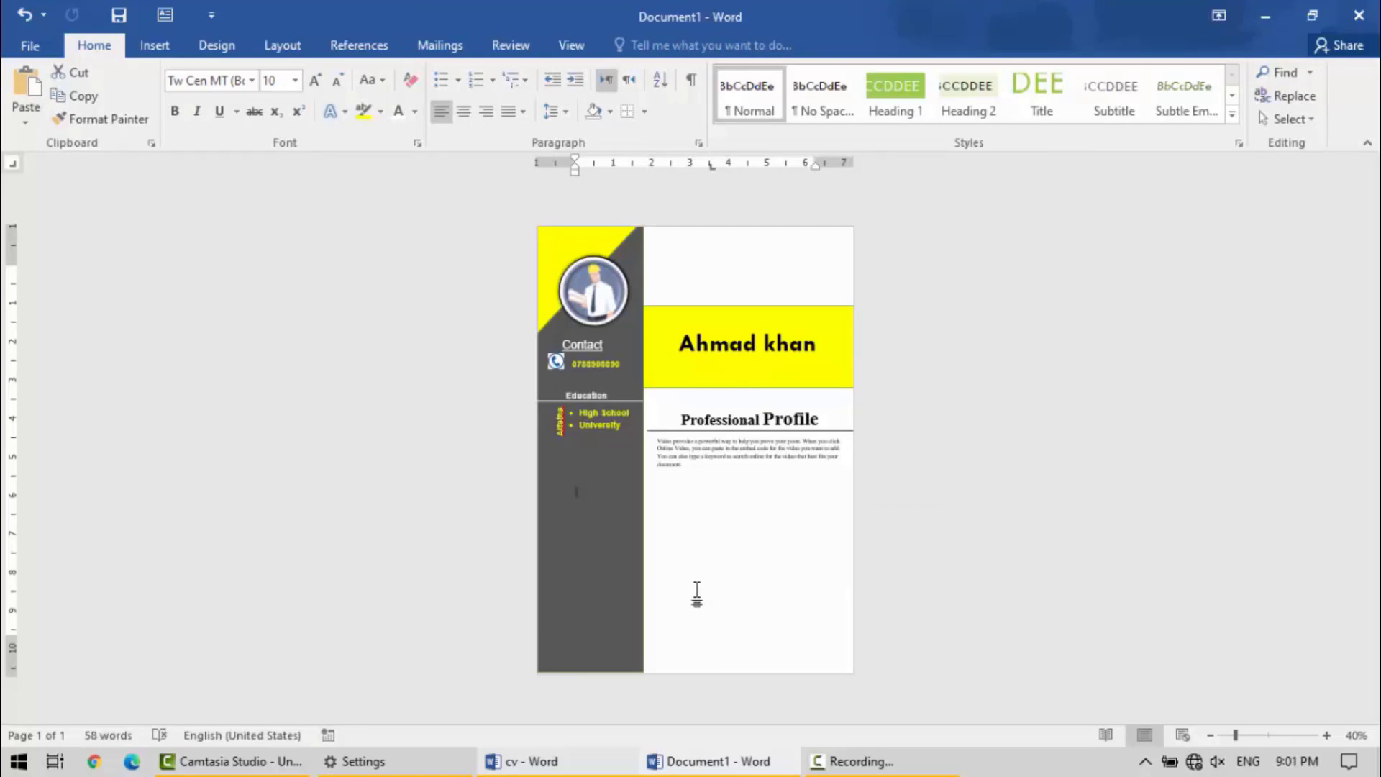
Examine the boxed Facebook icon and name below the profile paragraph in the cv document and return to Document1.
left_click(600, 762)
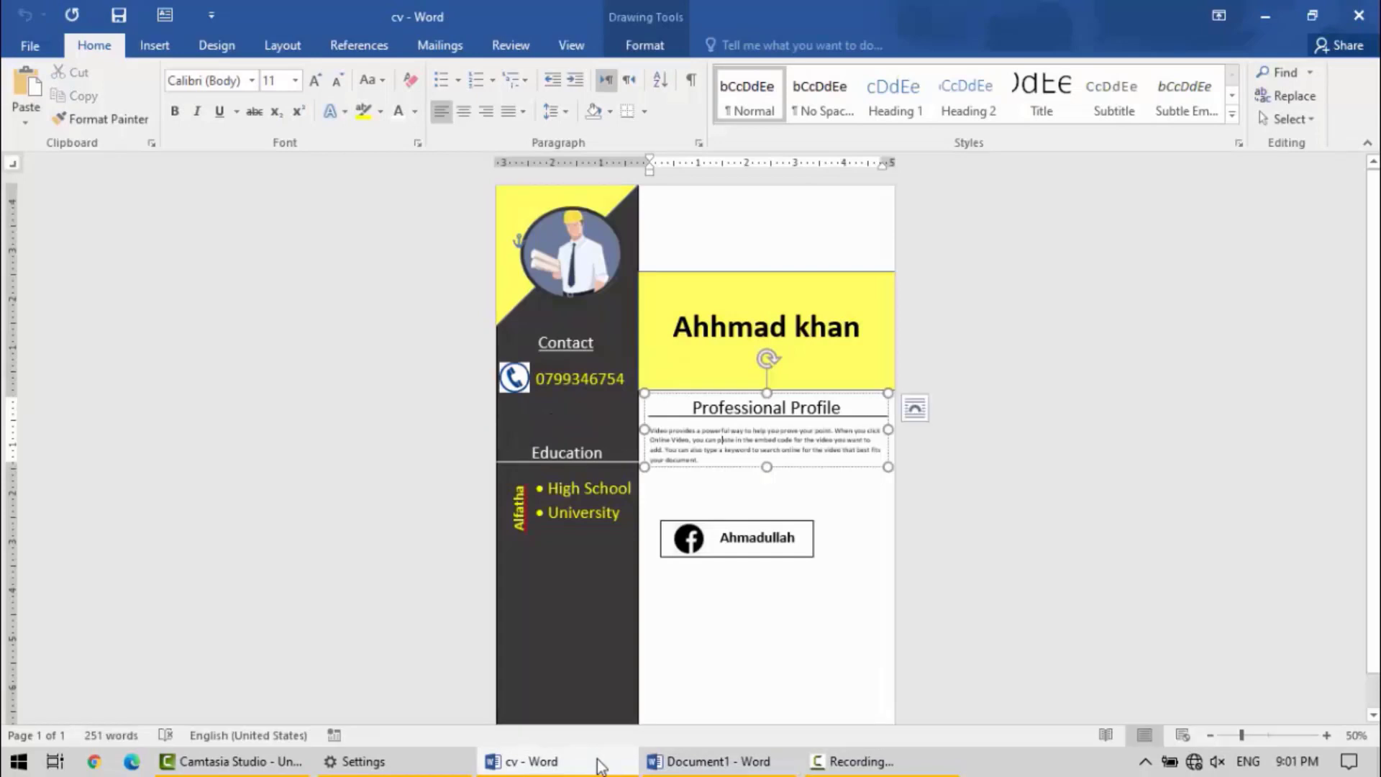
key("Escape")
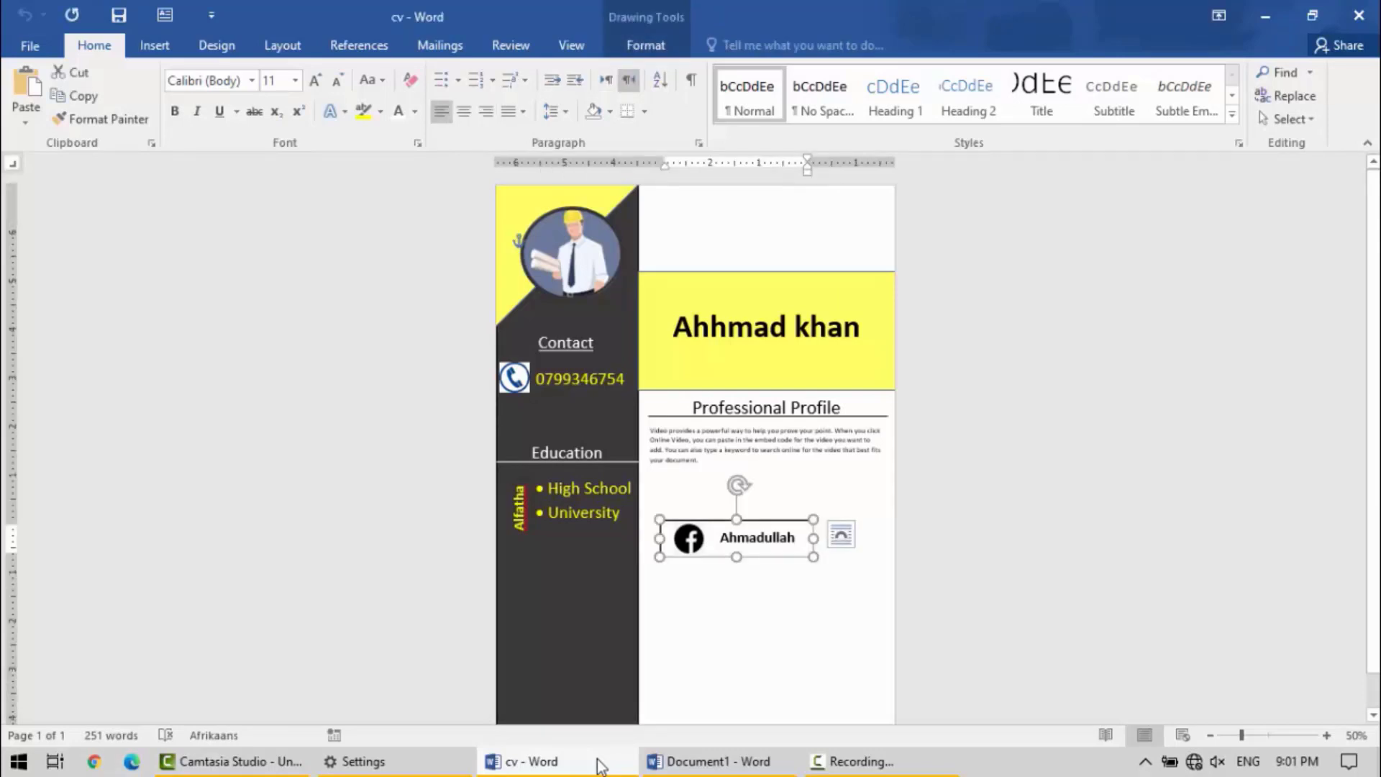
key("Tab")
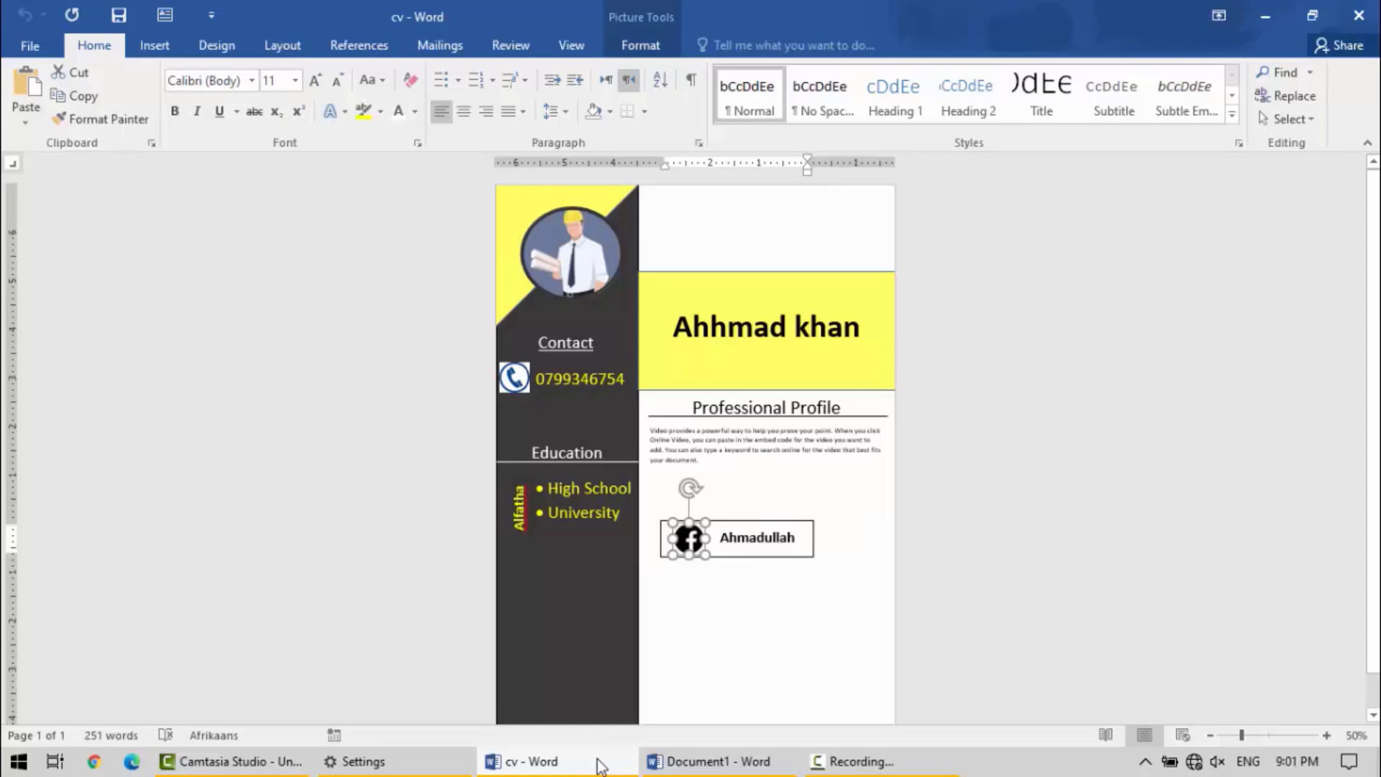
key("Tab")
key("alt+Tab")
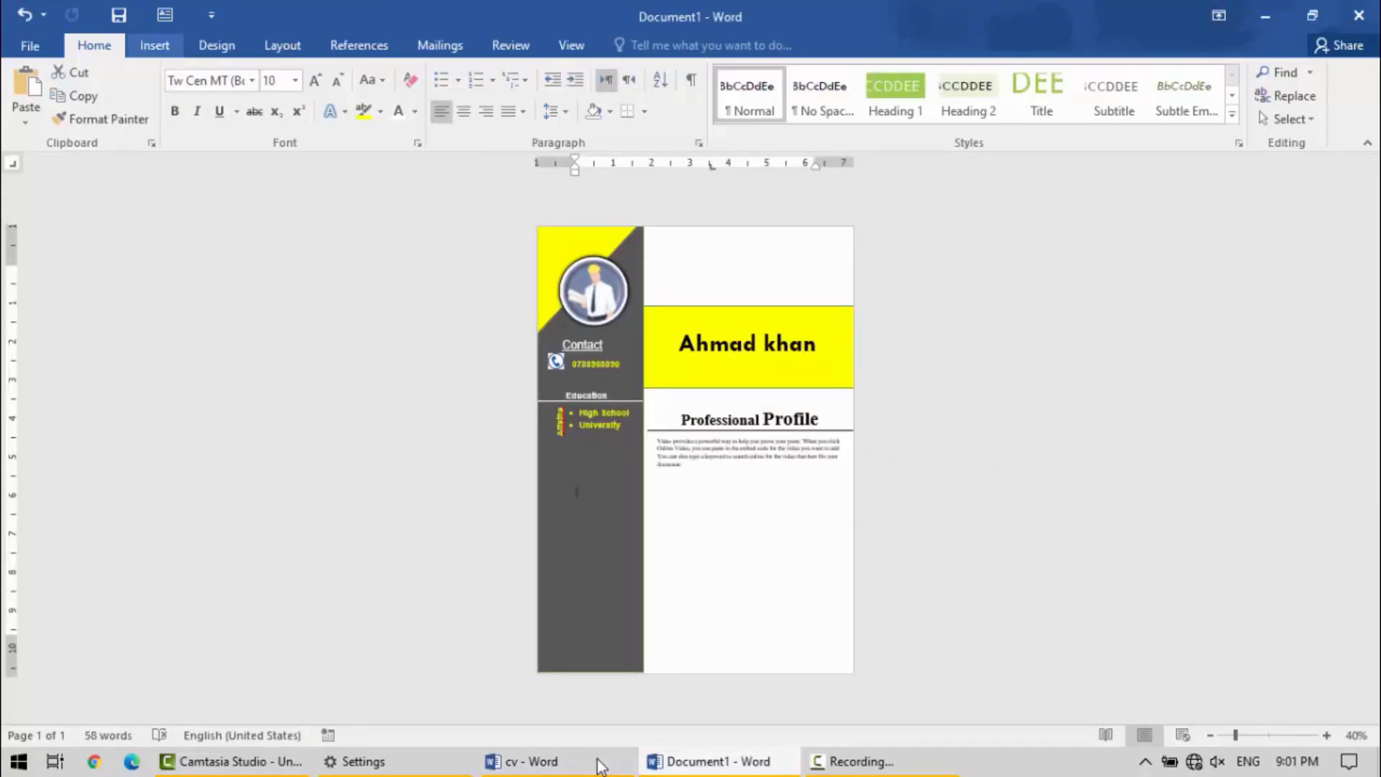
Draw a wide, short text box in the white area below the Professional Profile paragraph.
left_click(155, 45)
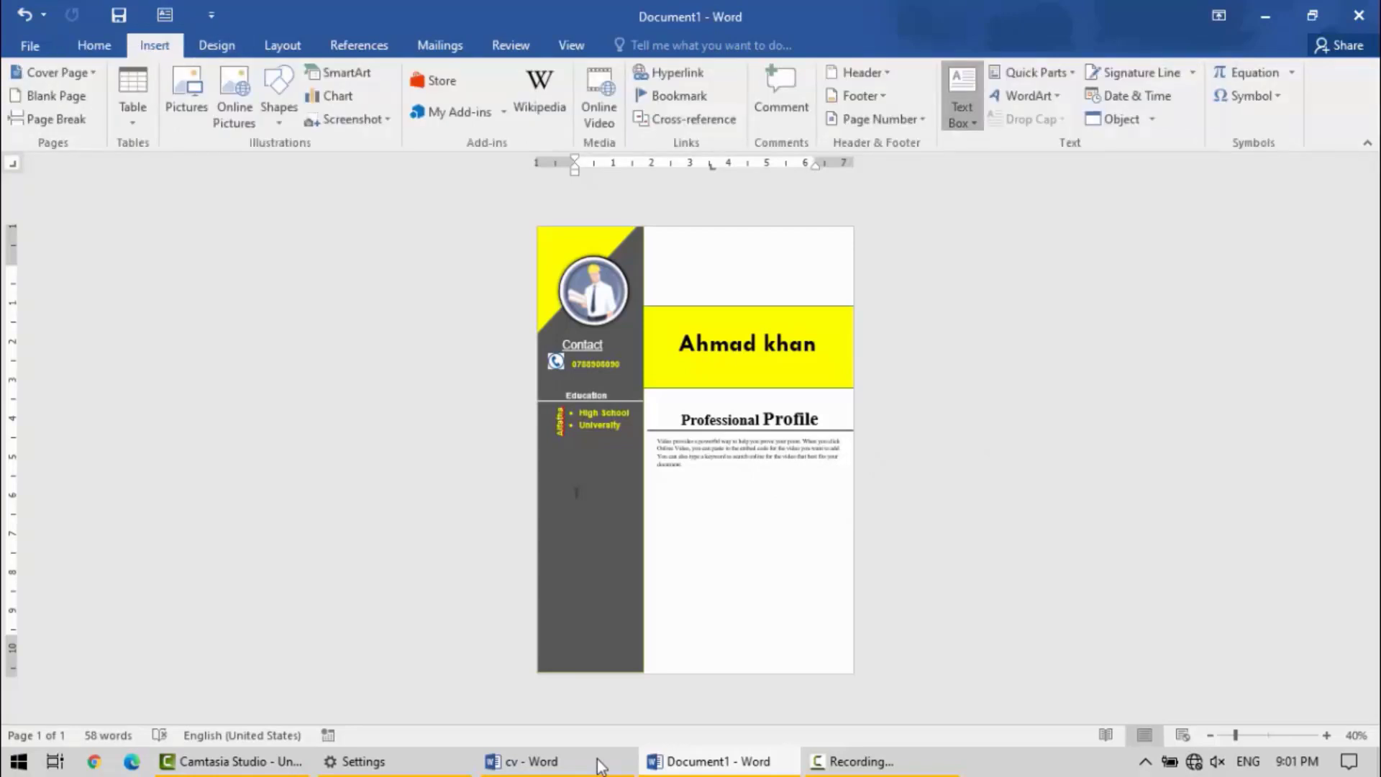
left_click(961, 115)
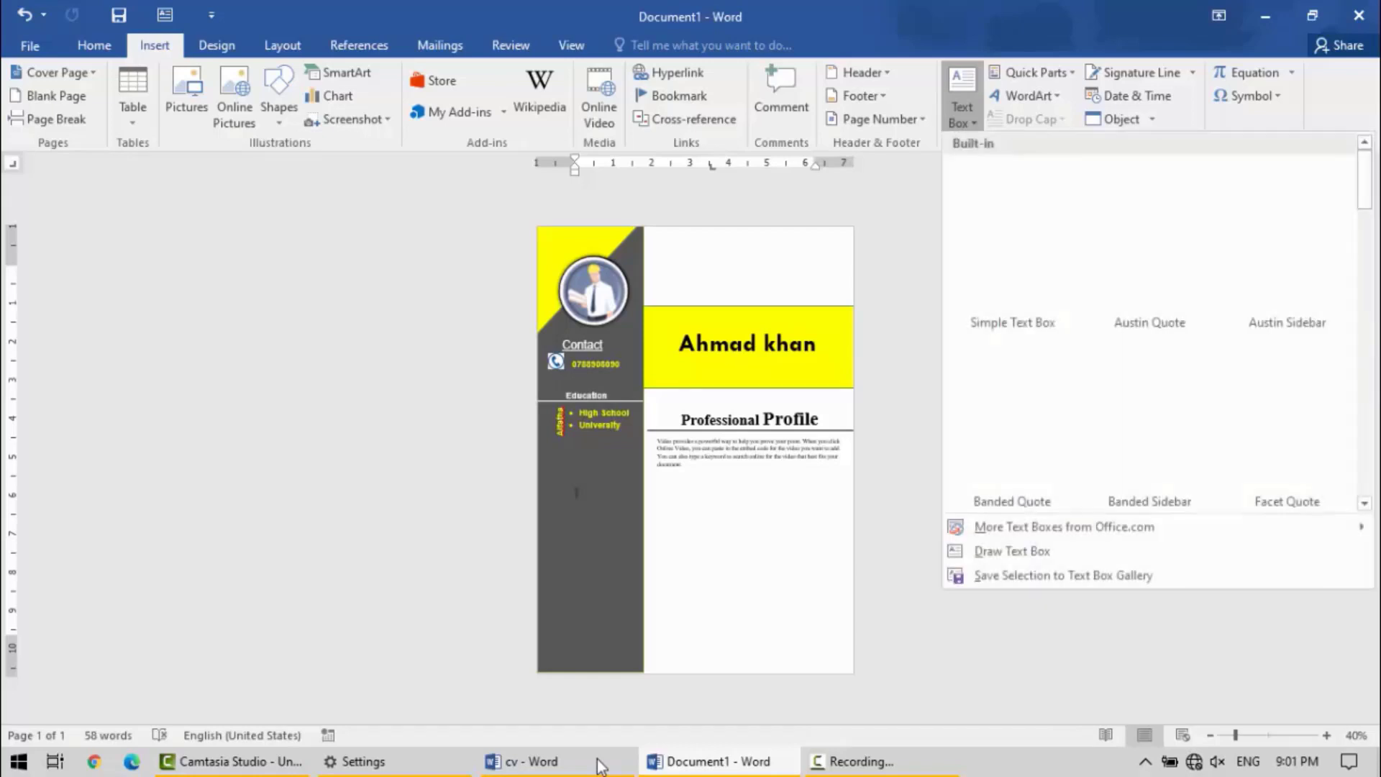
left_click(1012, 551)
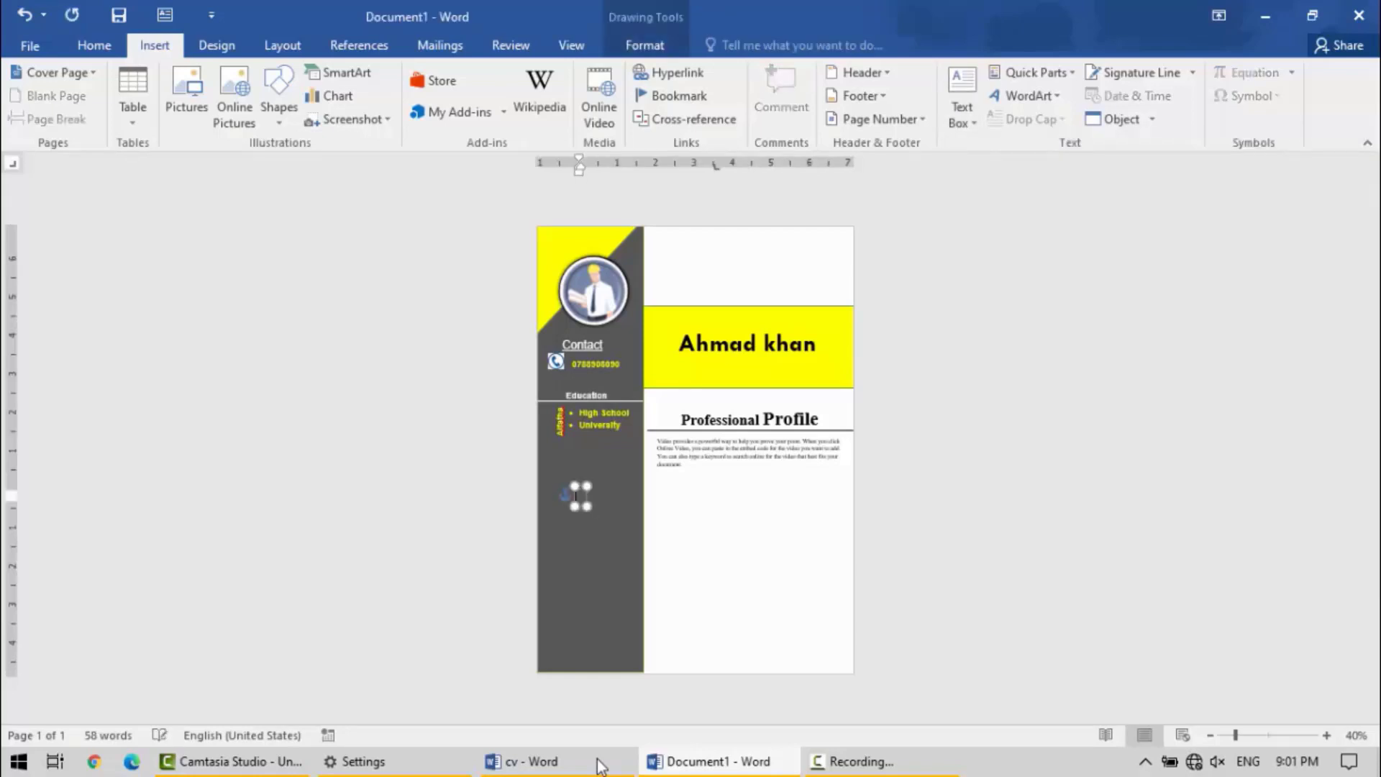
key("Tab")
key("Tab")
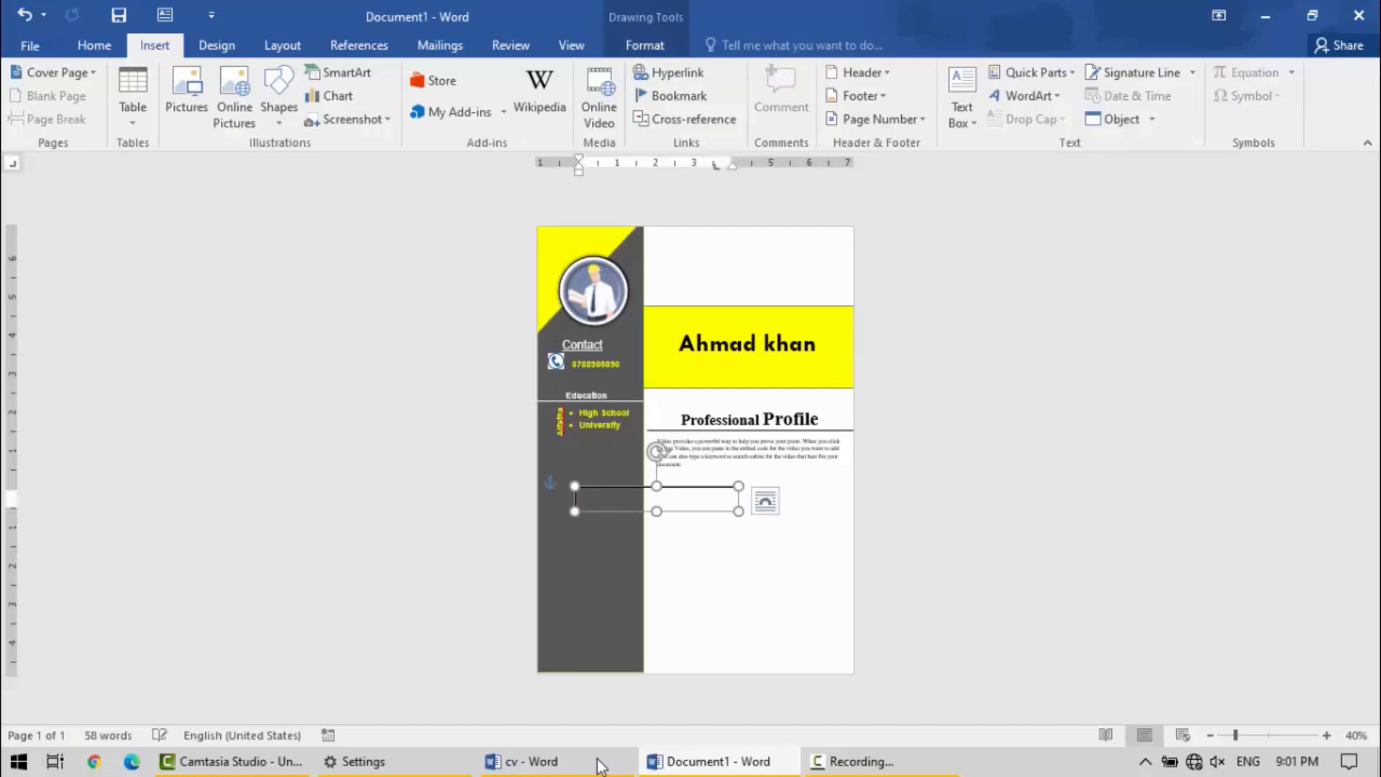
left_click_drag(690, 486, 741, 548)
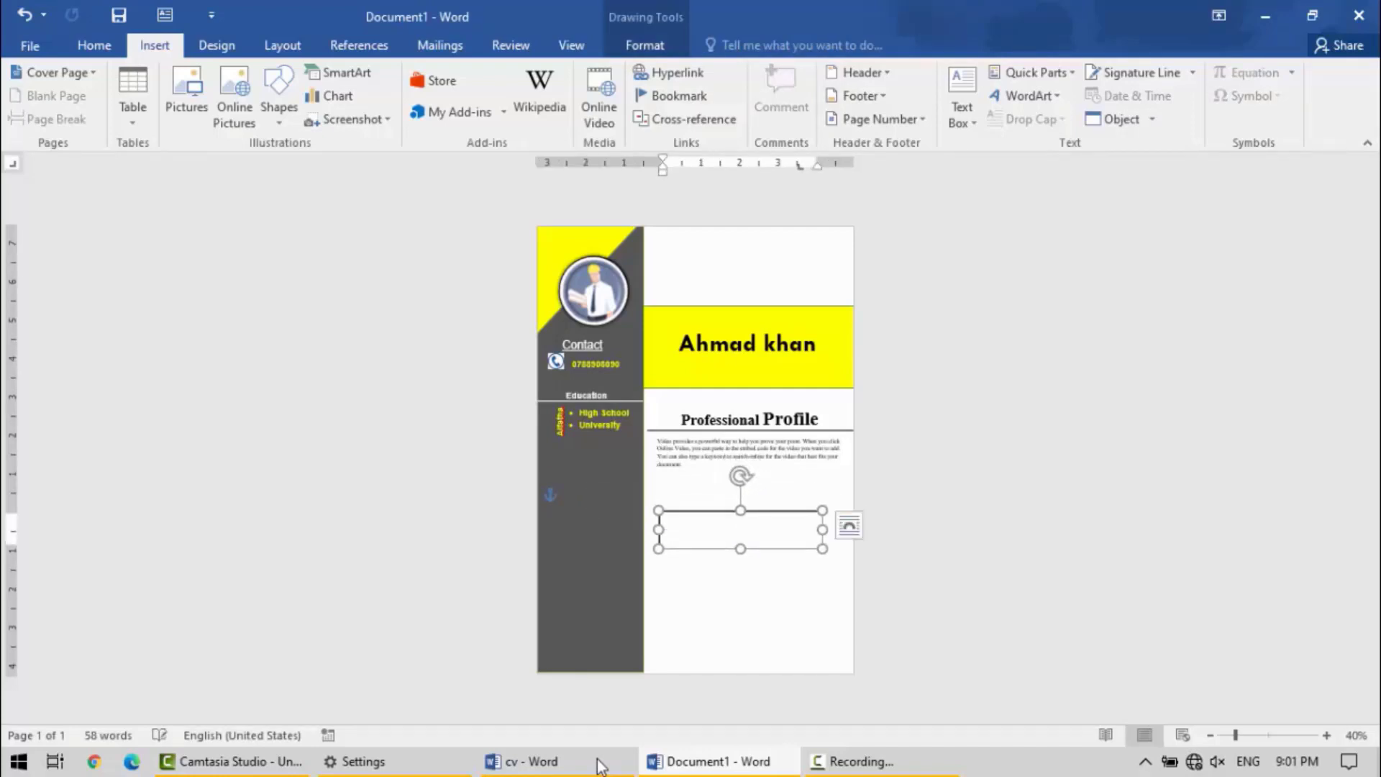
double_click(679, 530)
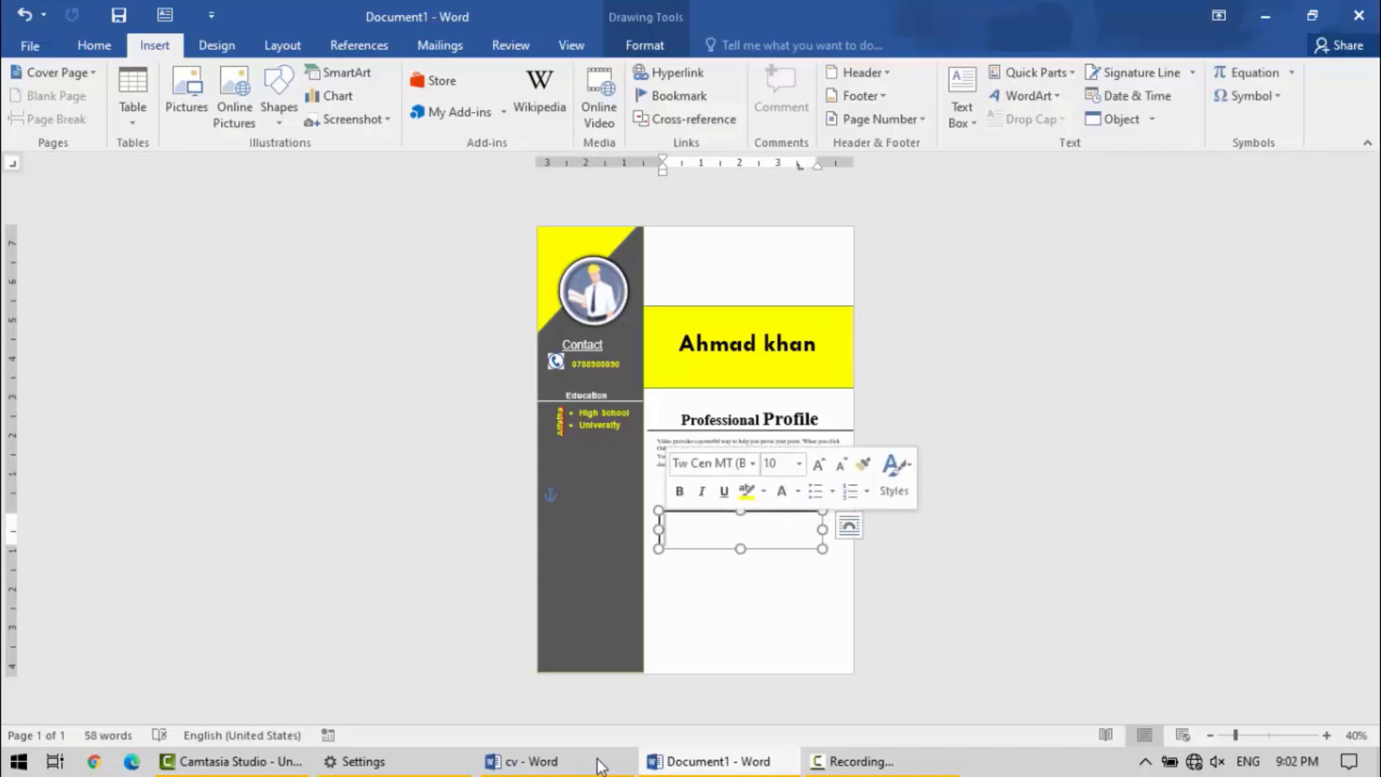
left_click(694, 549)
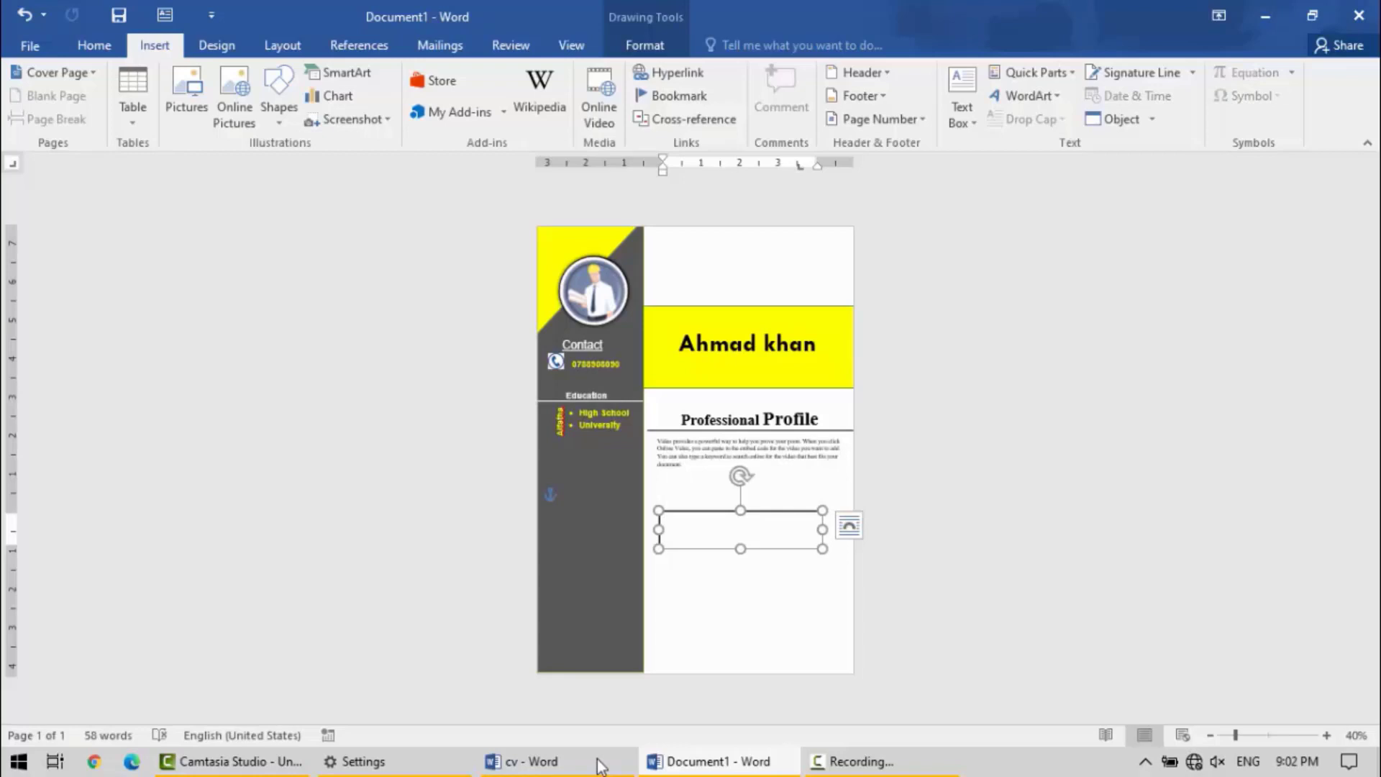
Insert the phone icon picture "download" from the Desktop into the new text box.
double_click(680, 530)
left_click(186, 95)
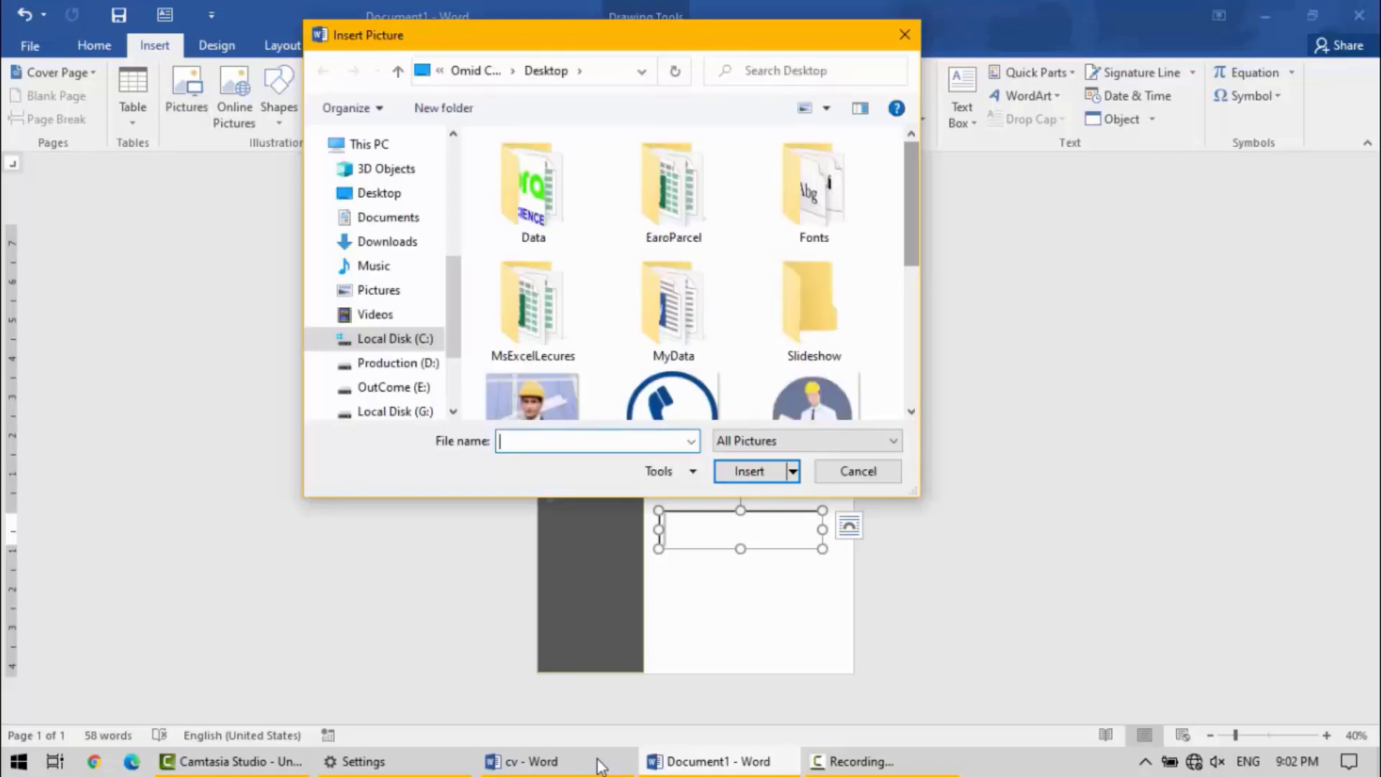
scroll(690, 273, "down", 5)
left_click_drag(911, 342, 911, 257)
left_click(673, 292)
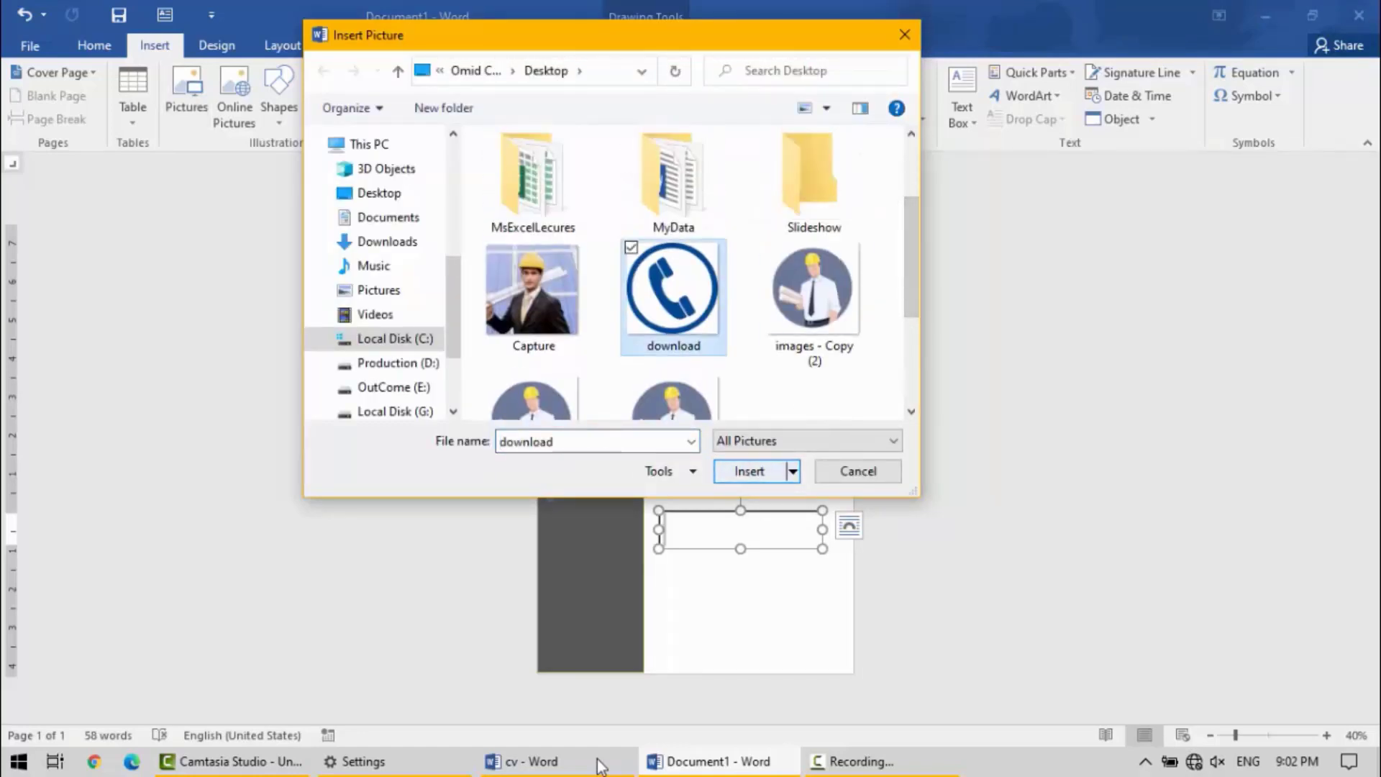
left_click(748, 471)
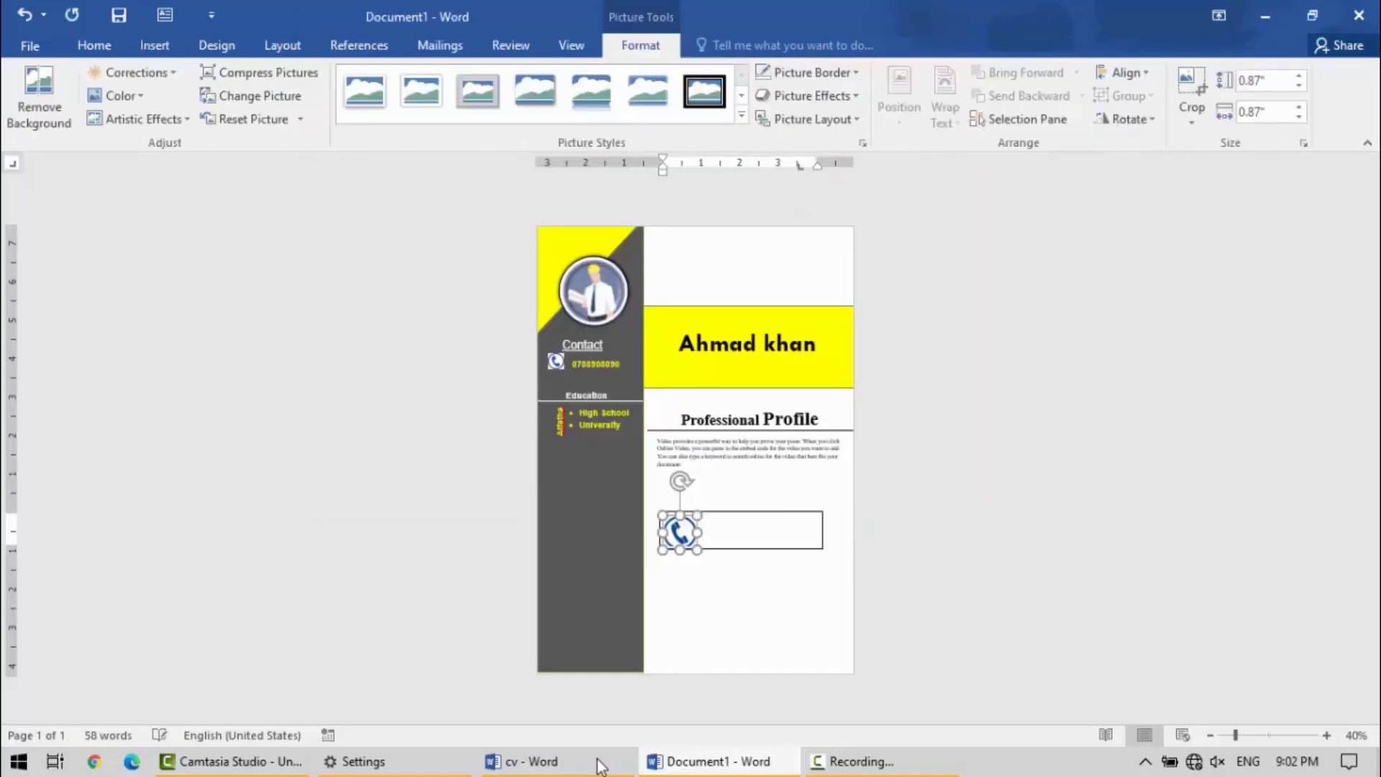
Shrink the phone icon slightly to fit inside the text box and enter the person's name beside it.
double_click(709, 570)
left_click(680, 532)
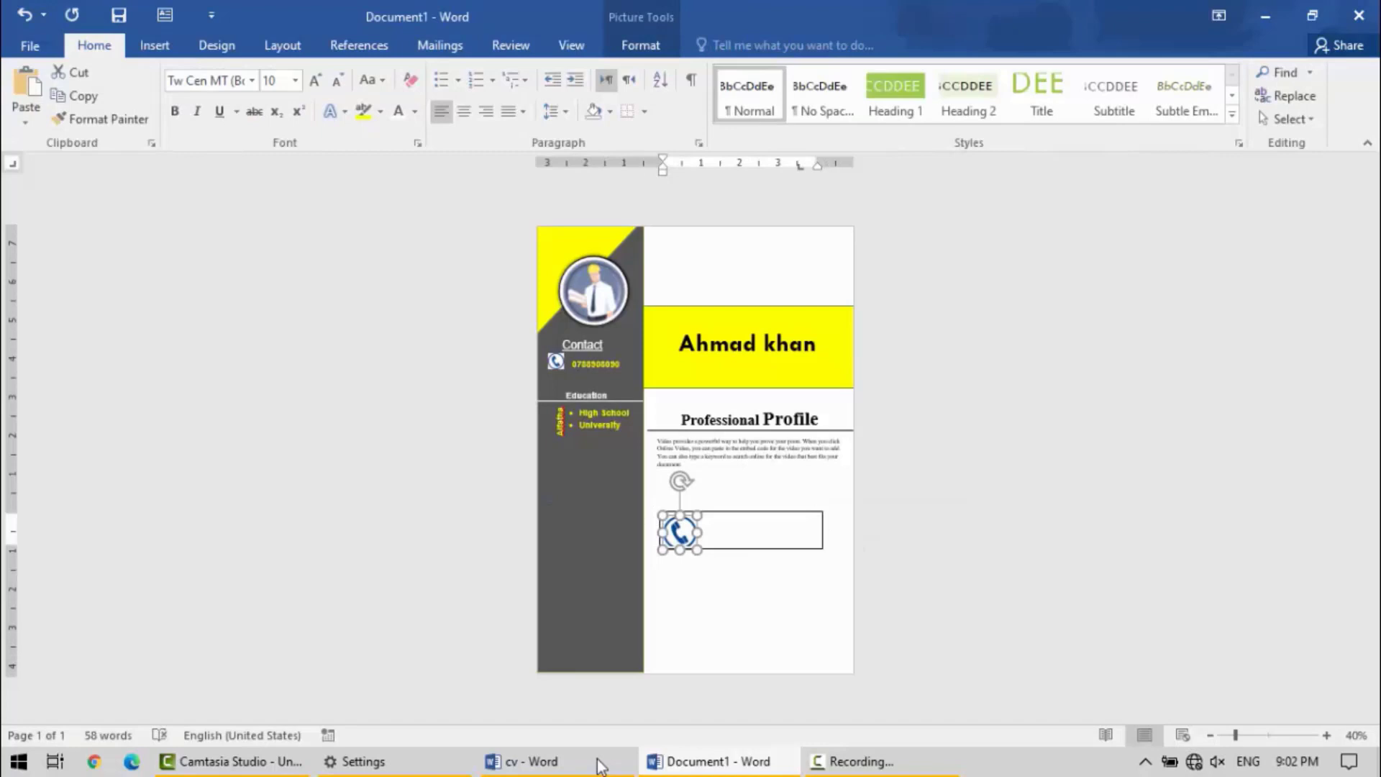
left_click_drag(696, 550, 690, 544)
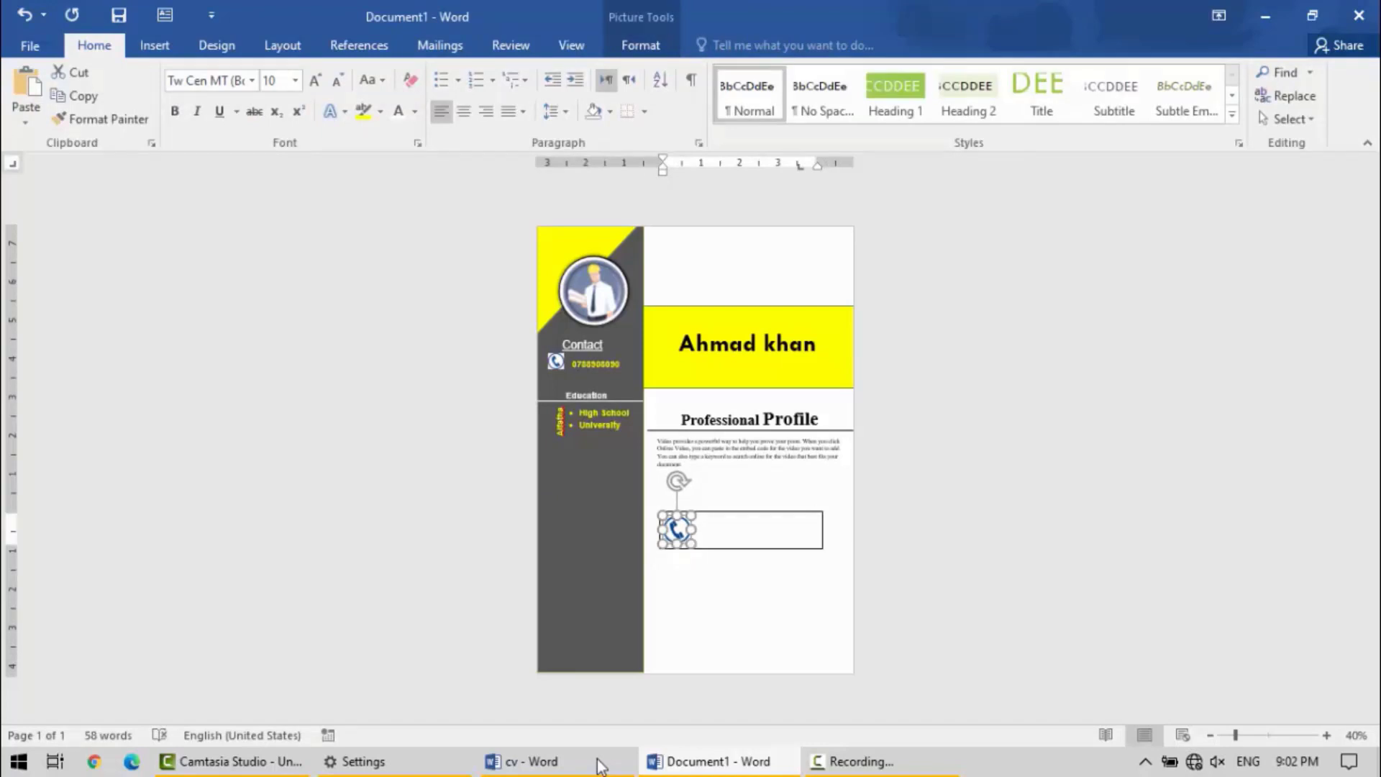
double_click(708, 534)
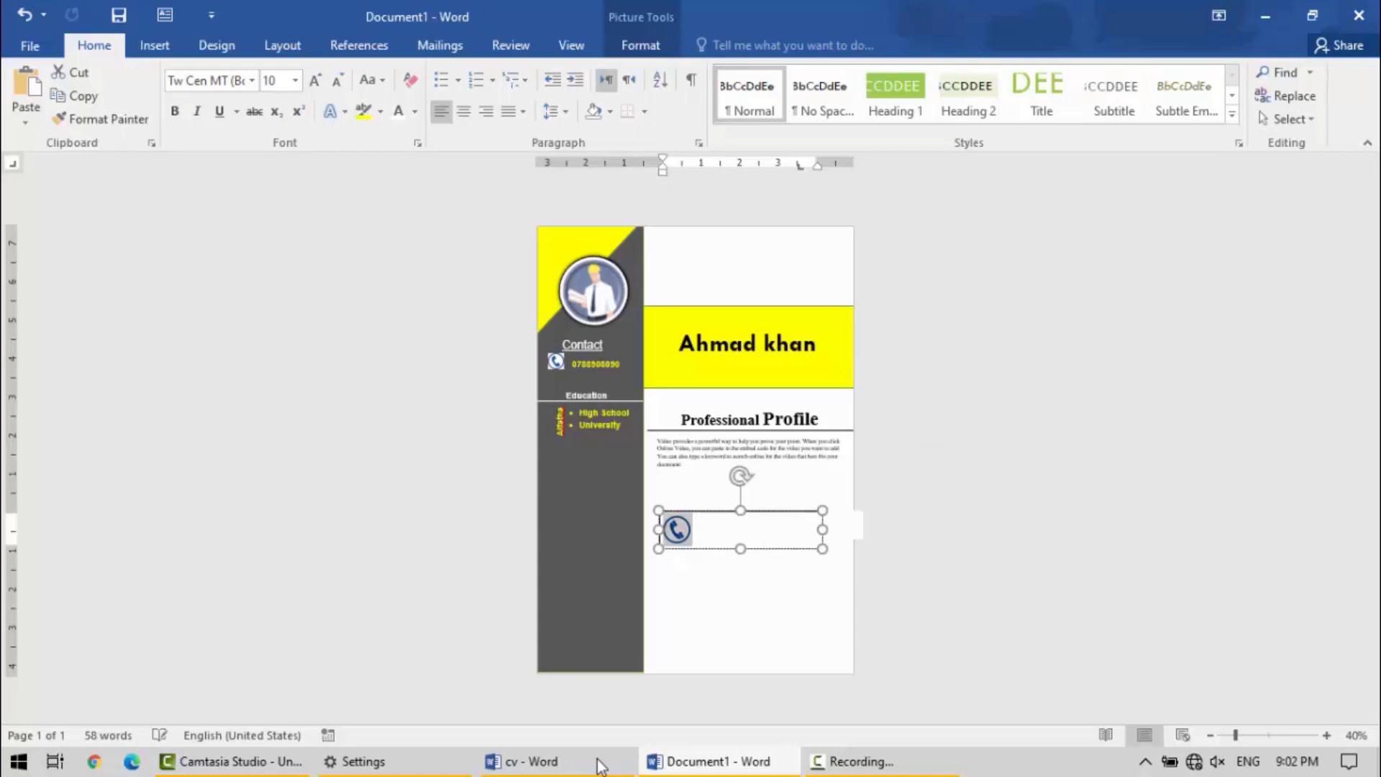
left_click(784, 525)
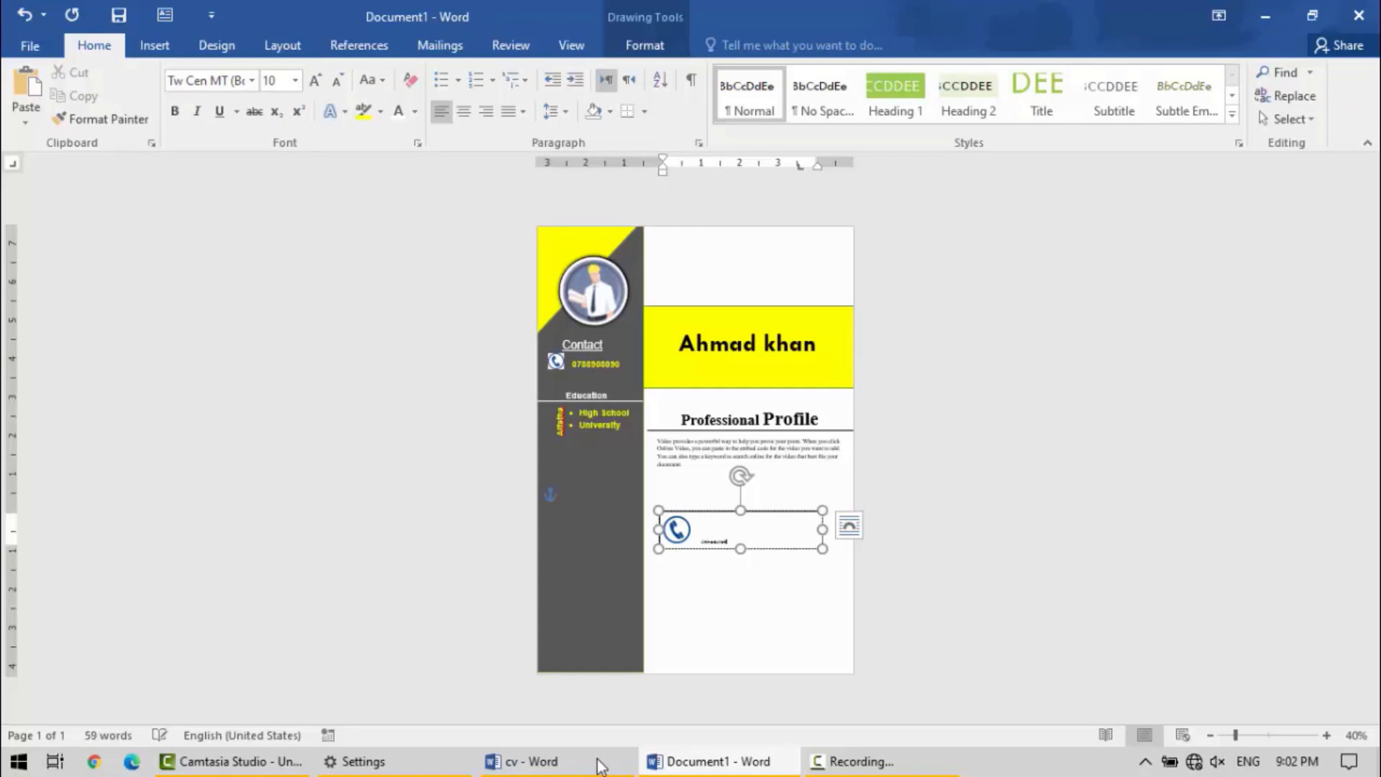
Try centring the icon and name in the text box and restore their left alignment.
key("ctrl+a")
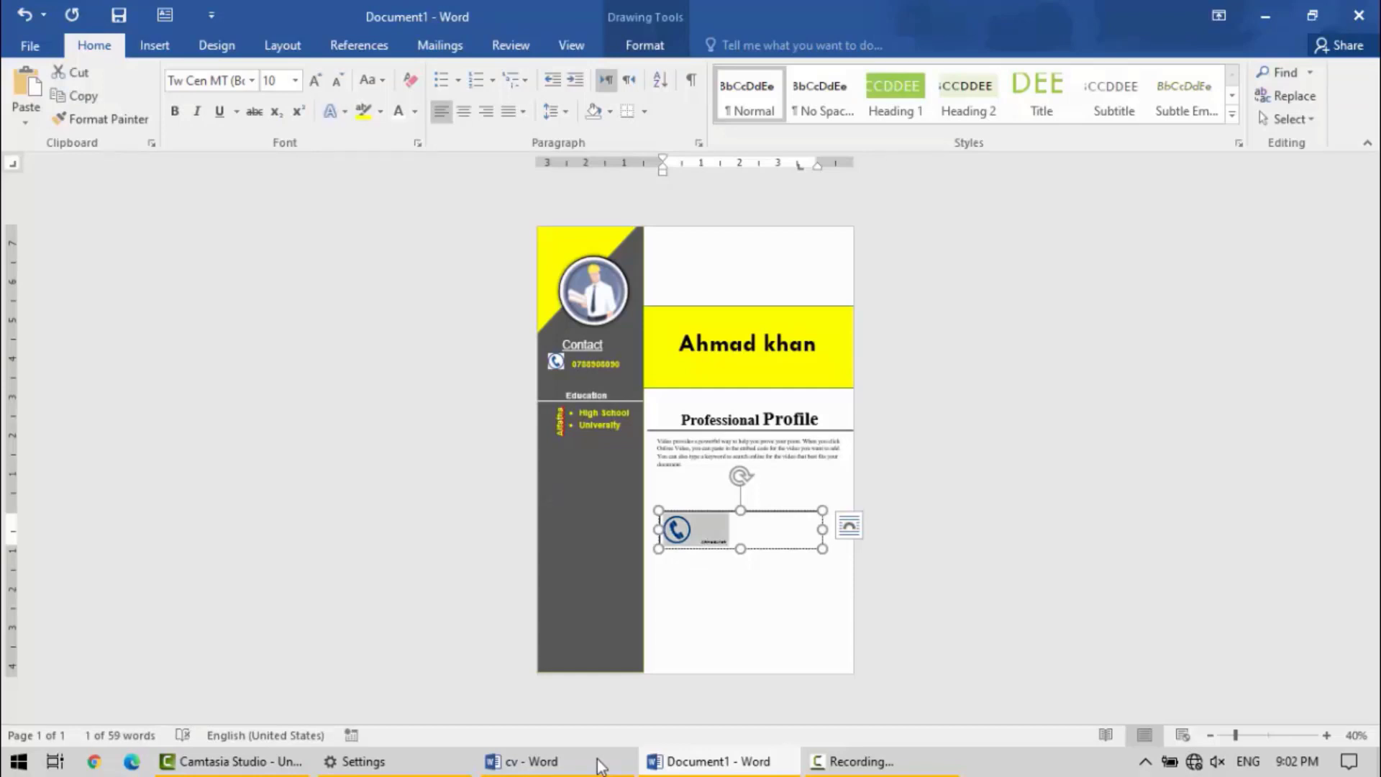
left_click(763, 530)
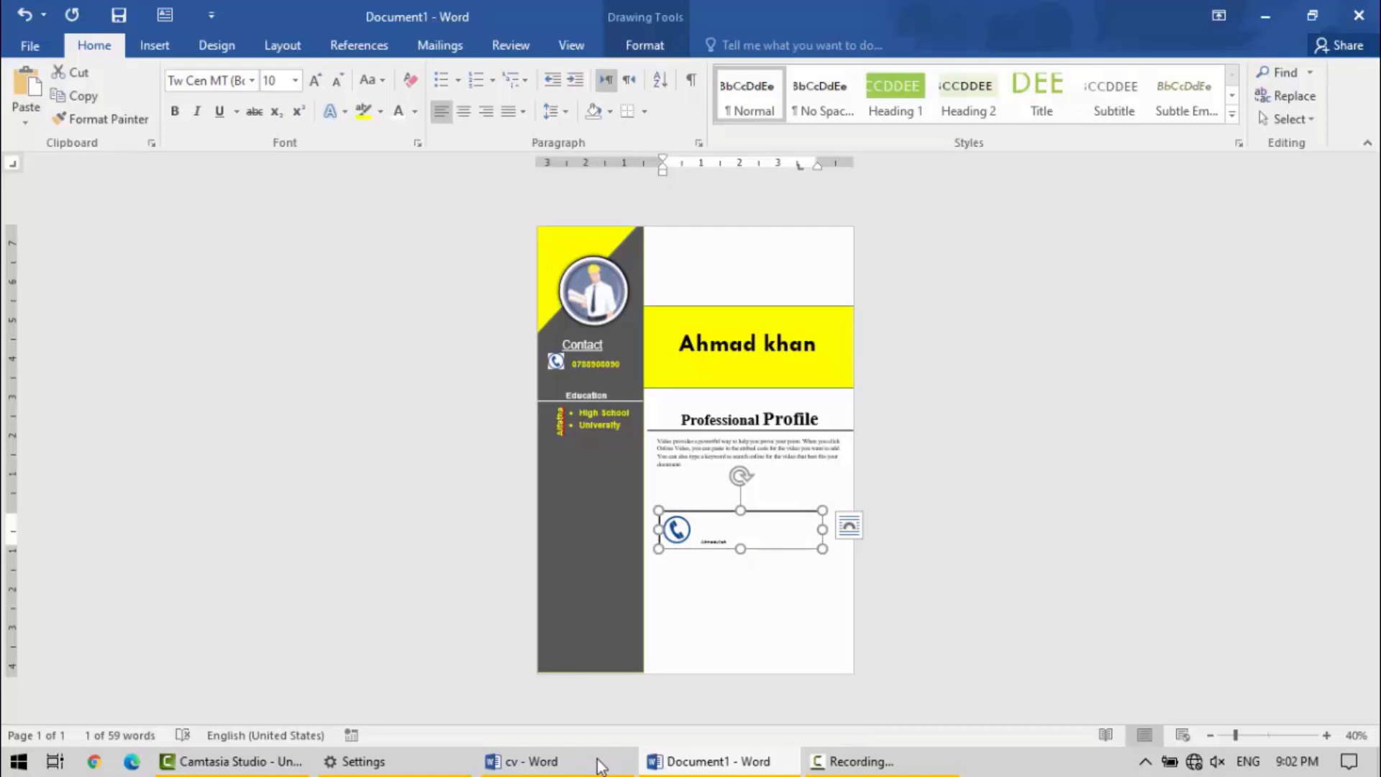
left_click_drag(726, 541, 701, 541)
key("ctrl+a")
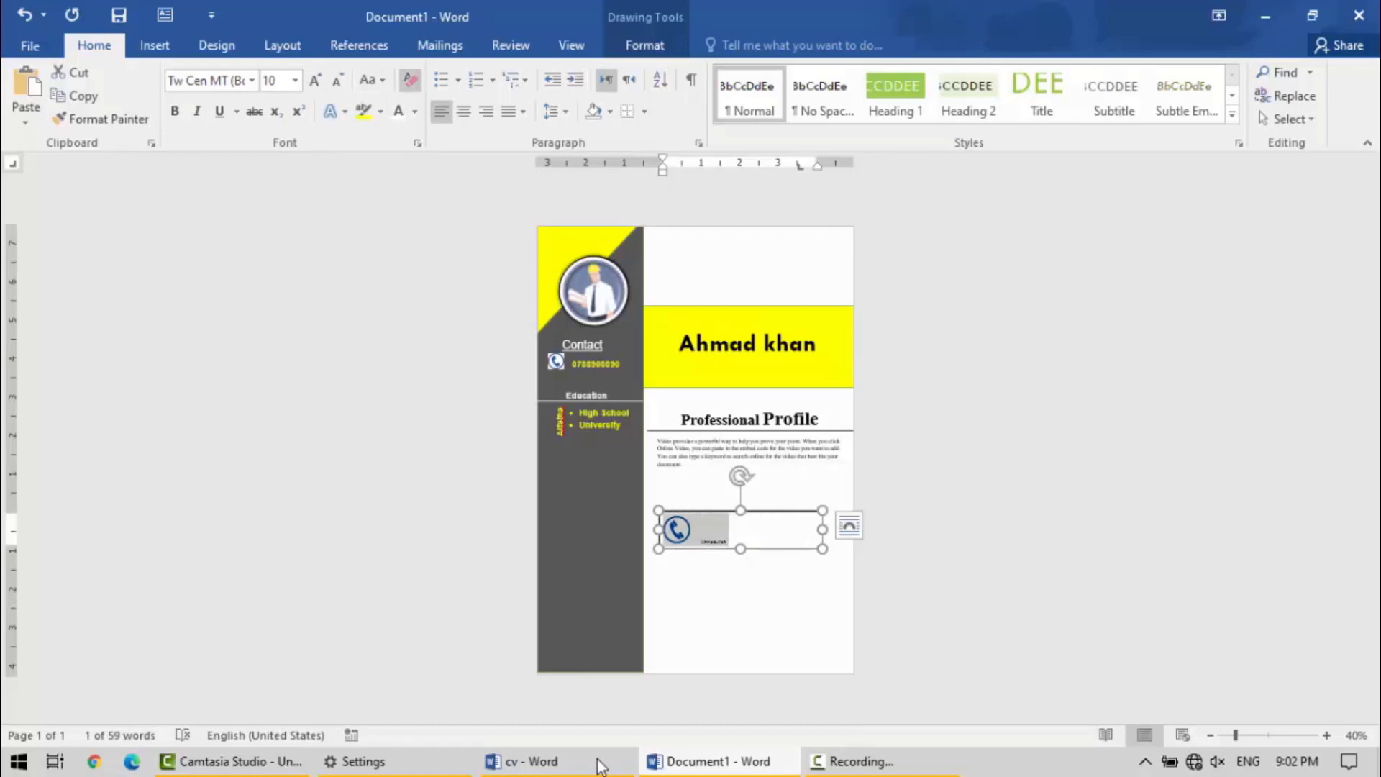
key("ctrl+e")
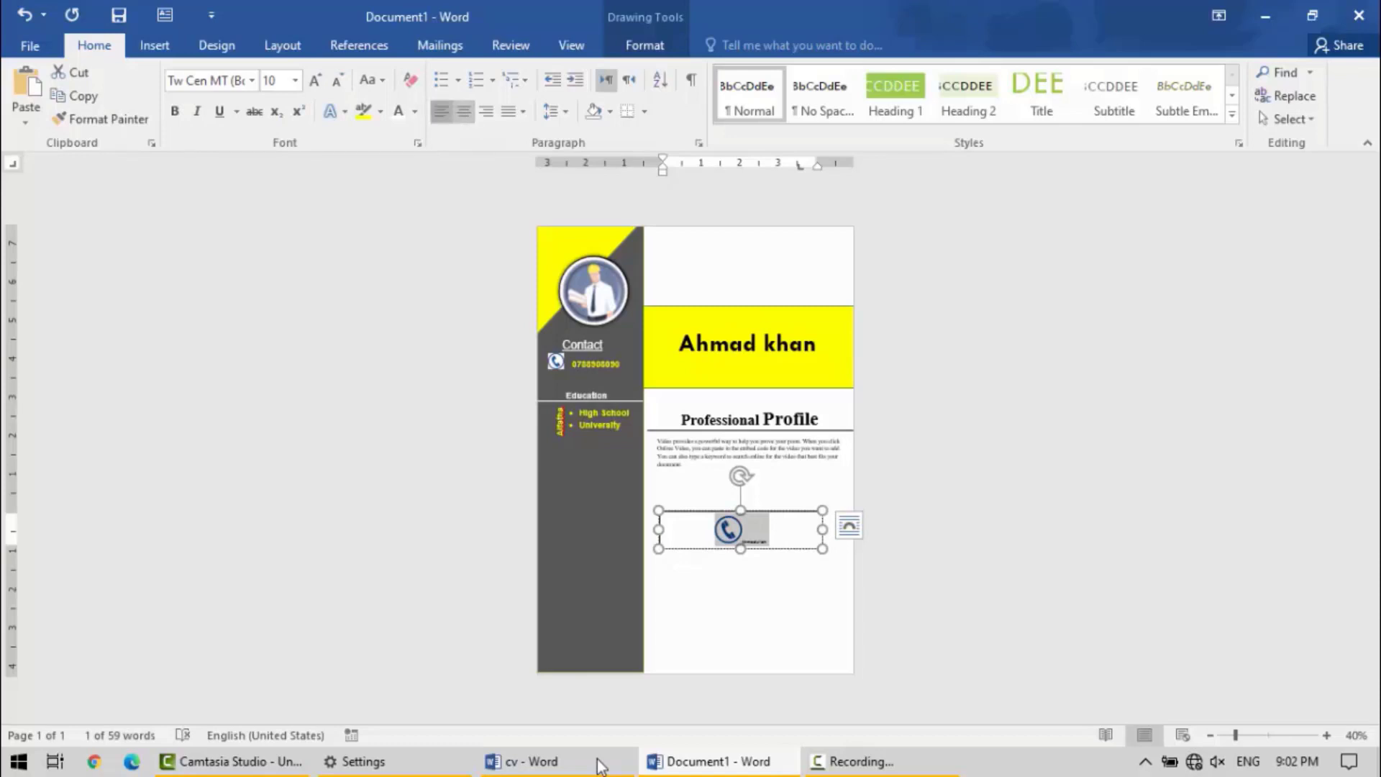
key("ctrl+l")
key("Right")
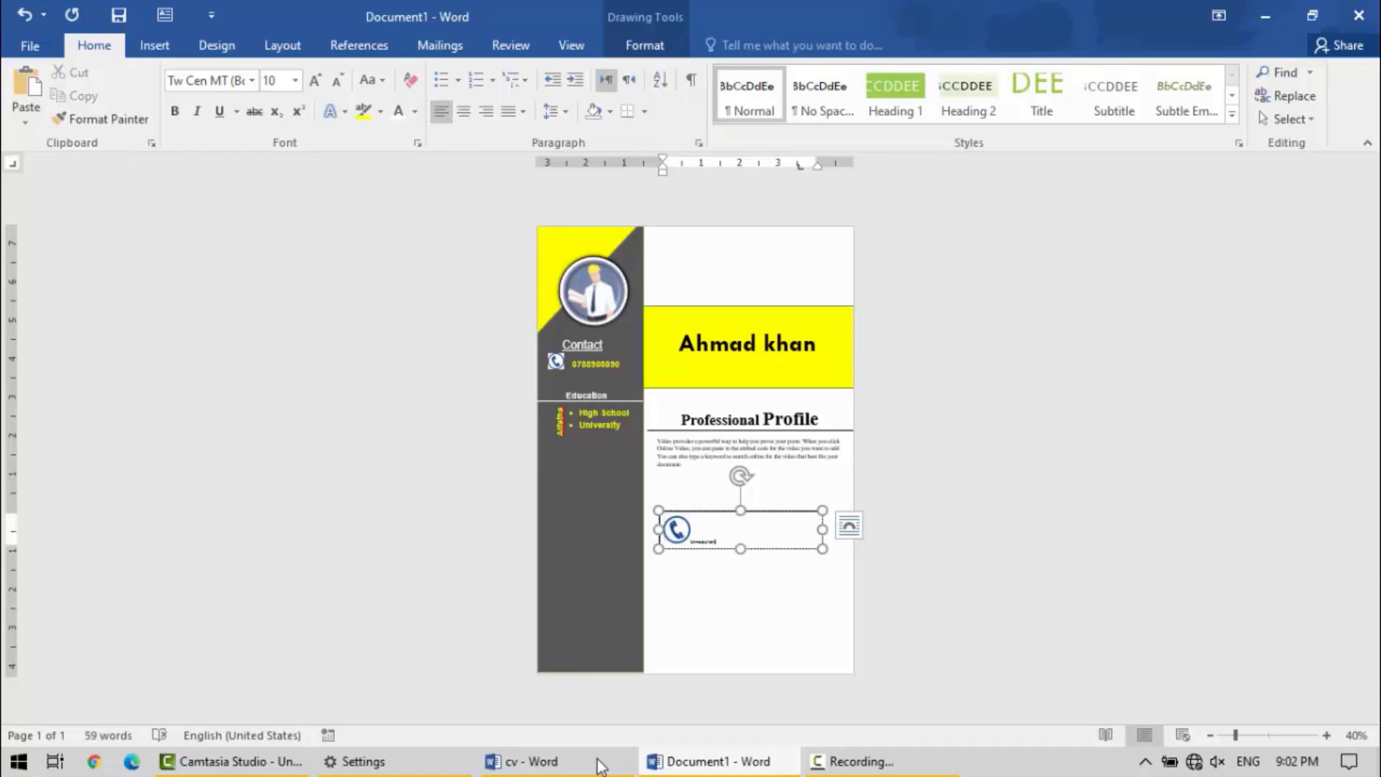
Select the name beside the phone icon and centre its line within the text box.
key("ctrl+shift+Left")
key("shift+Left")
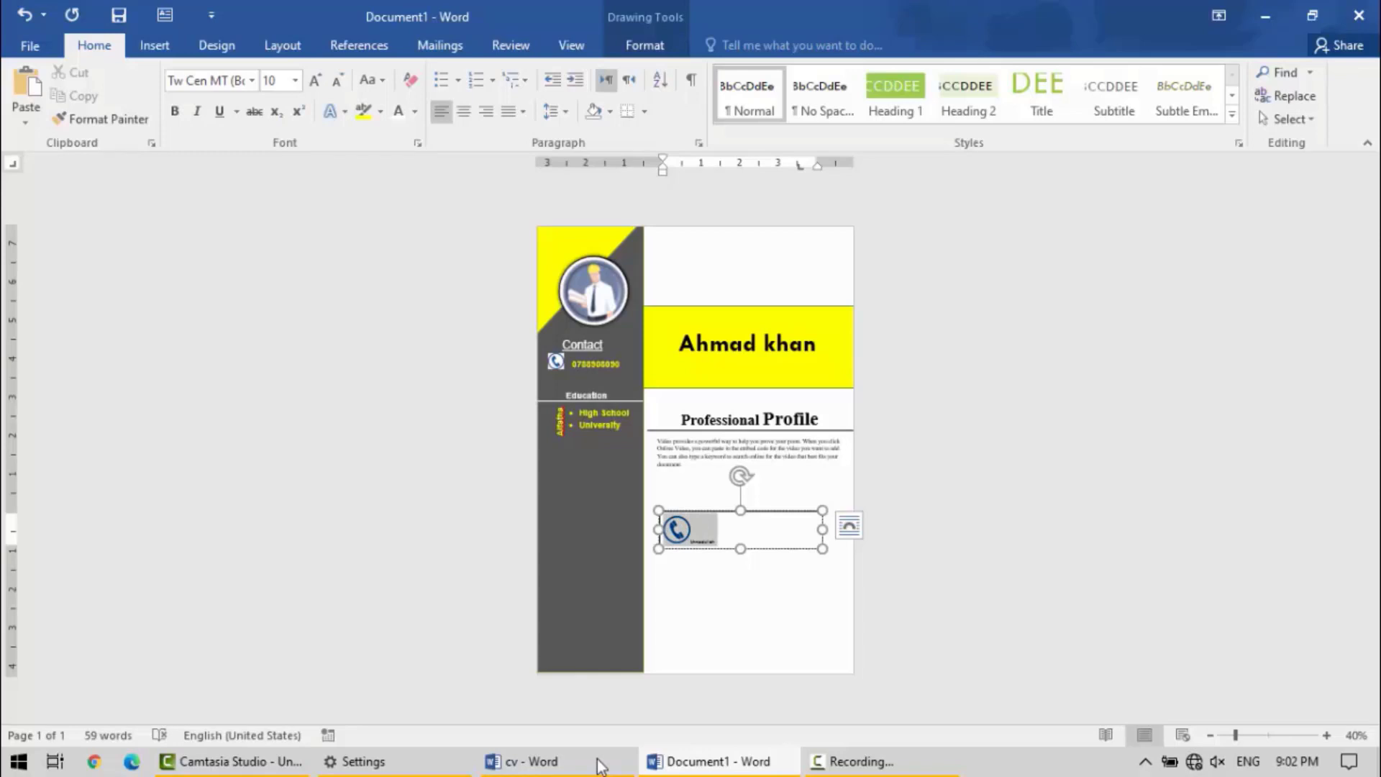
key("shift+Right")
key("ctrl+e")
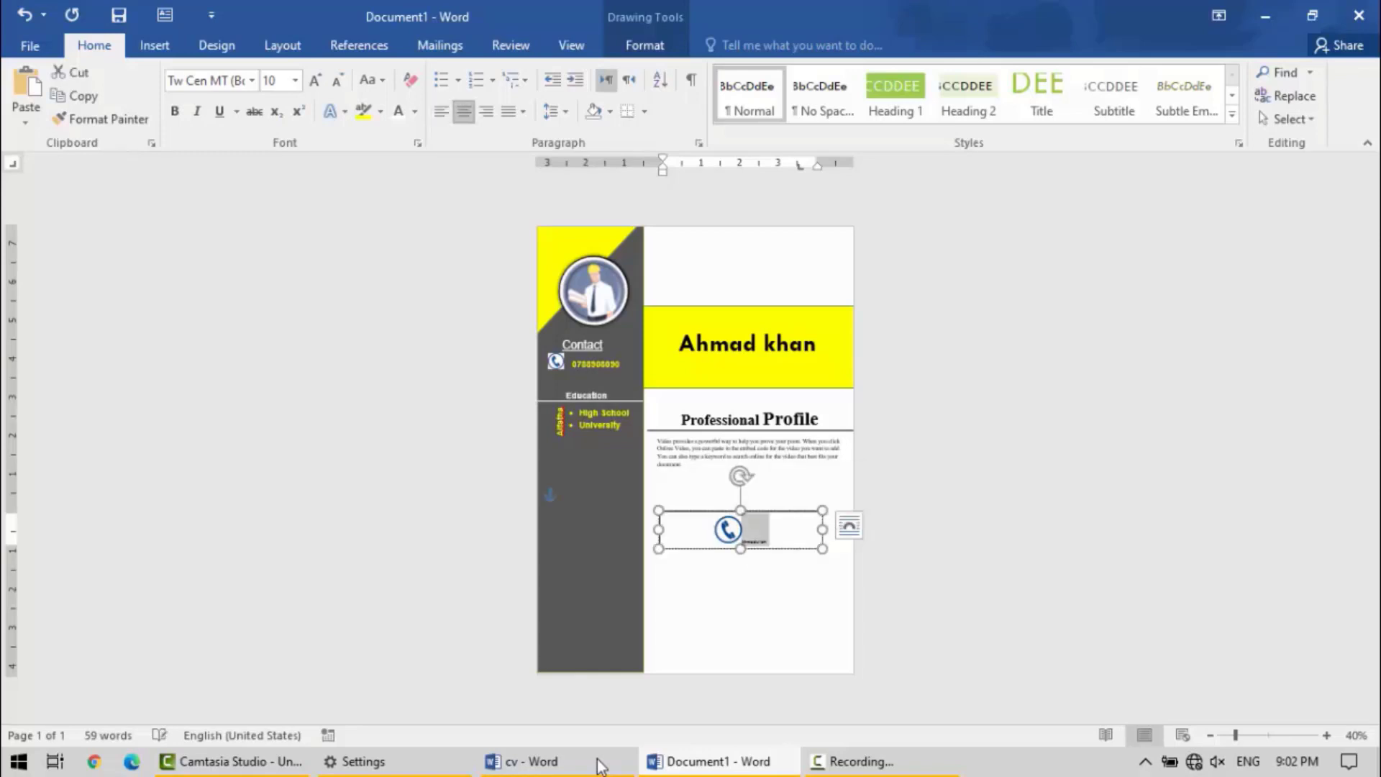
Increase the font size of the name beside the phone icon to 24.
key("ctrl+shift+period")
key("ctrl+shift+period")
key("ctrl+shift+period")
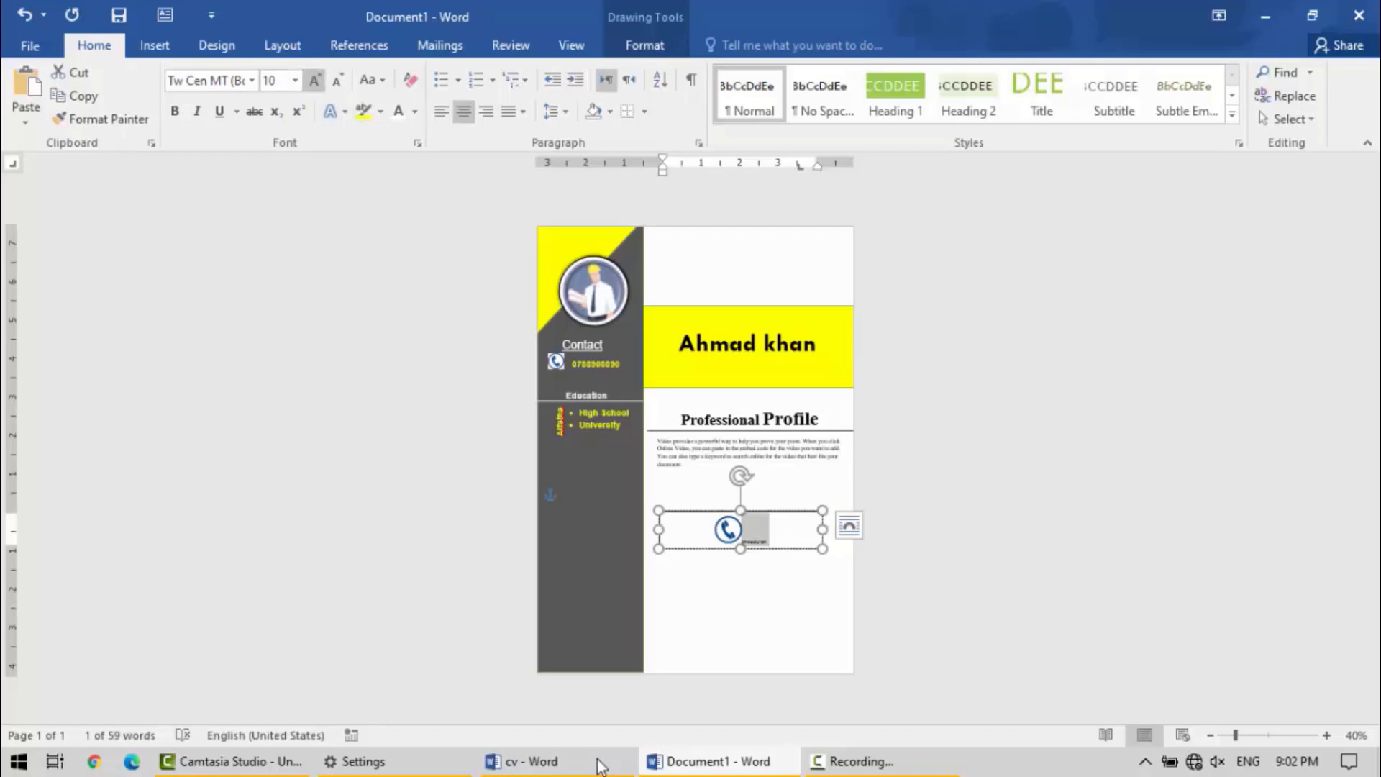
key("ctrl+shift+period")
key("ctrl+shift+period")
key("ctrl+shift+period")
key("ctrl+shift+period")
key("ctrl+shift+period")
key("ctrl+shift+period")
key("ctrl+shift+period")
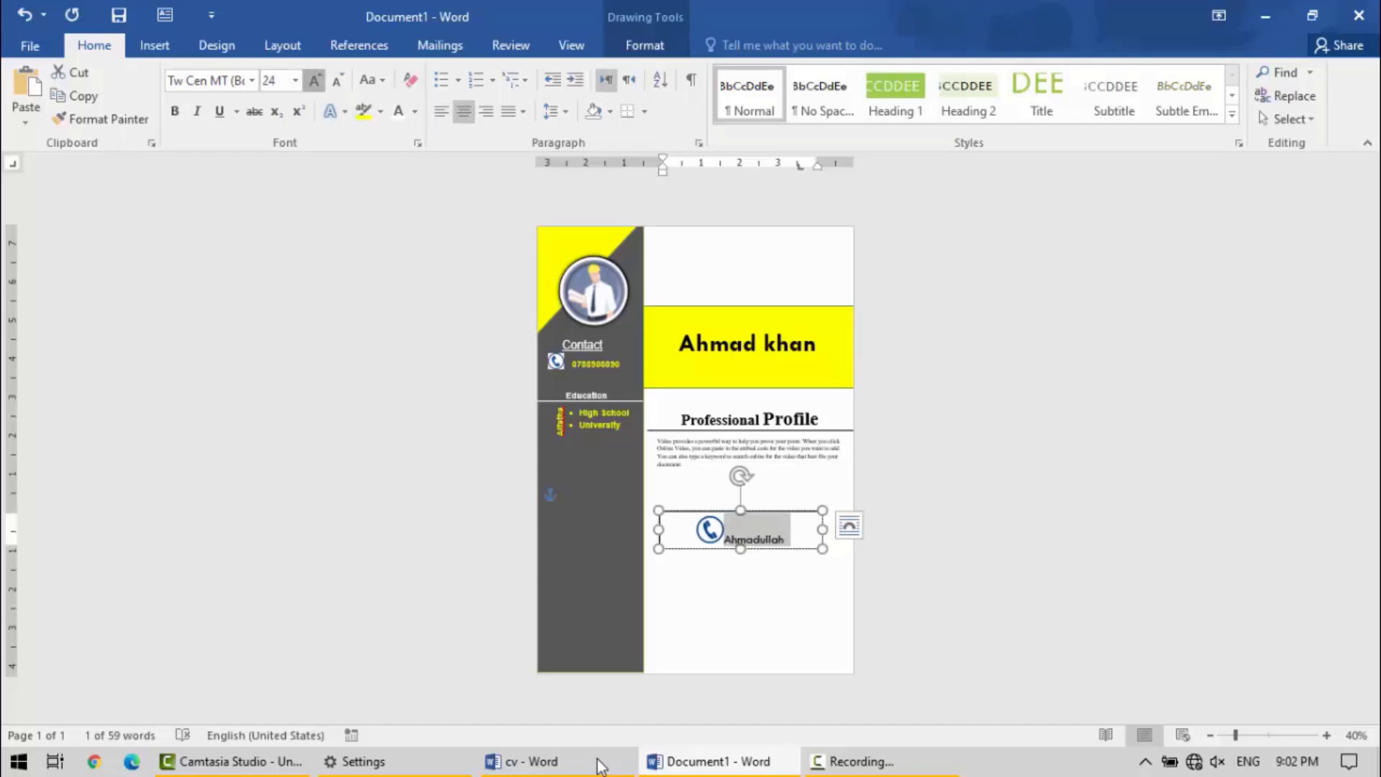
Try enlarging the name beside the phone icon to size 36 and undo back to size 24.
key("ctrl+shift+period")
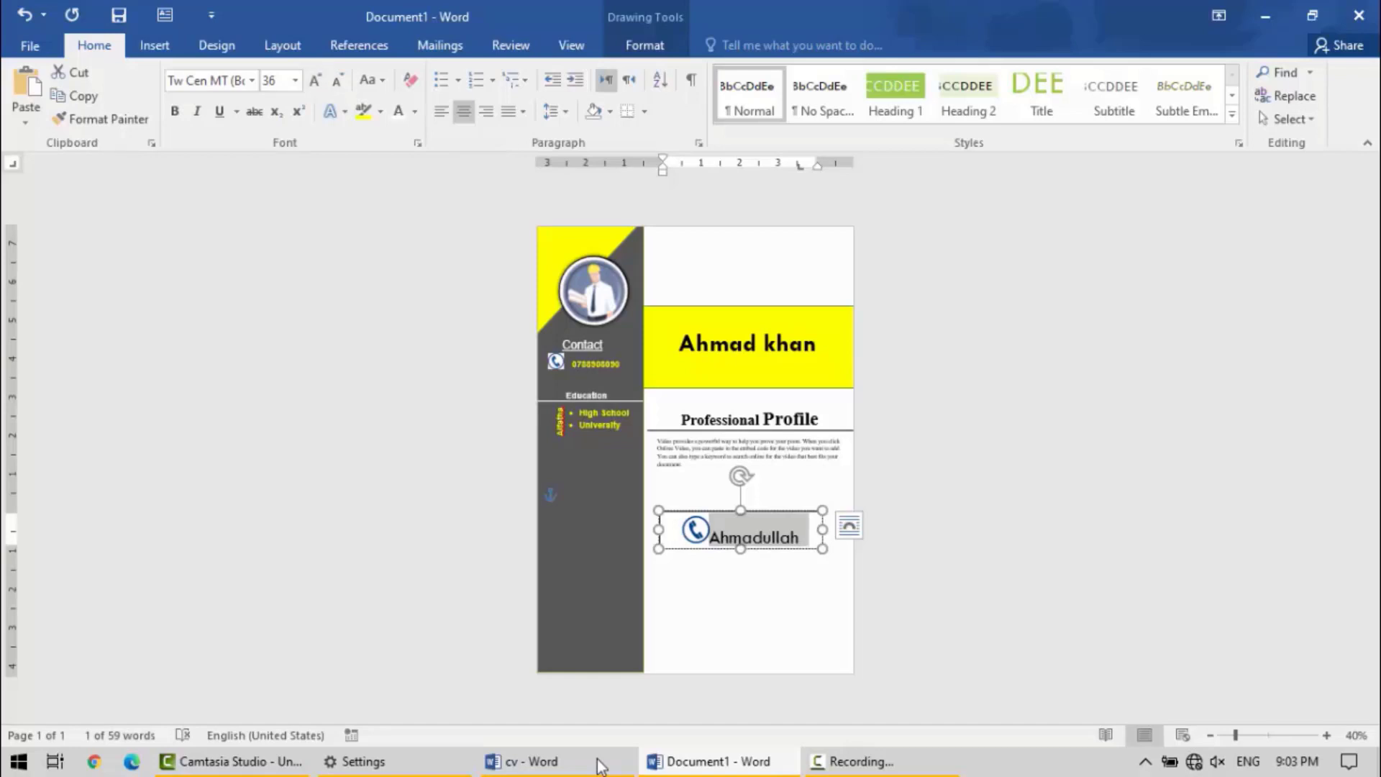
key("Left")
key("shift+Left")
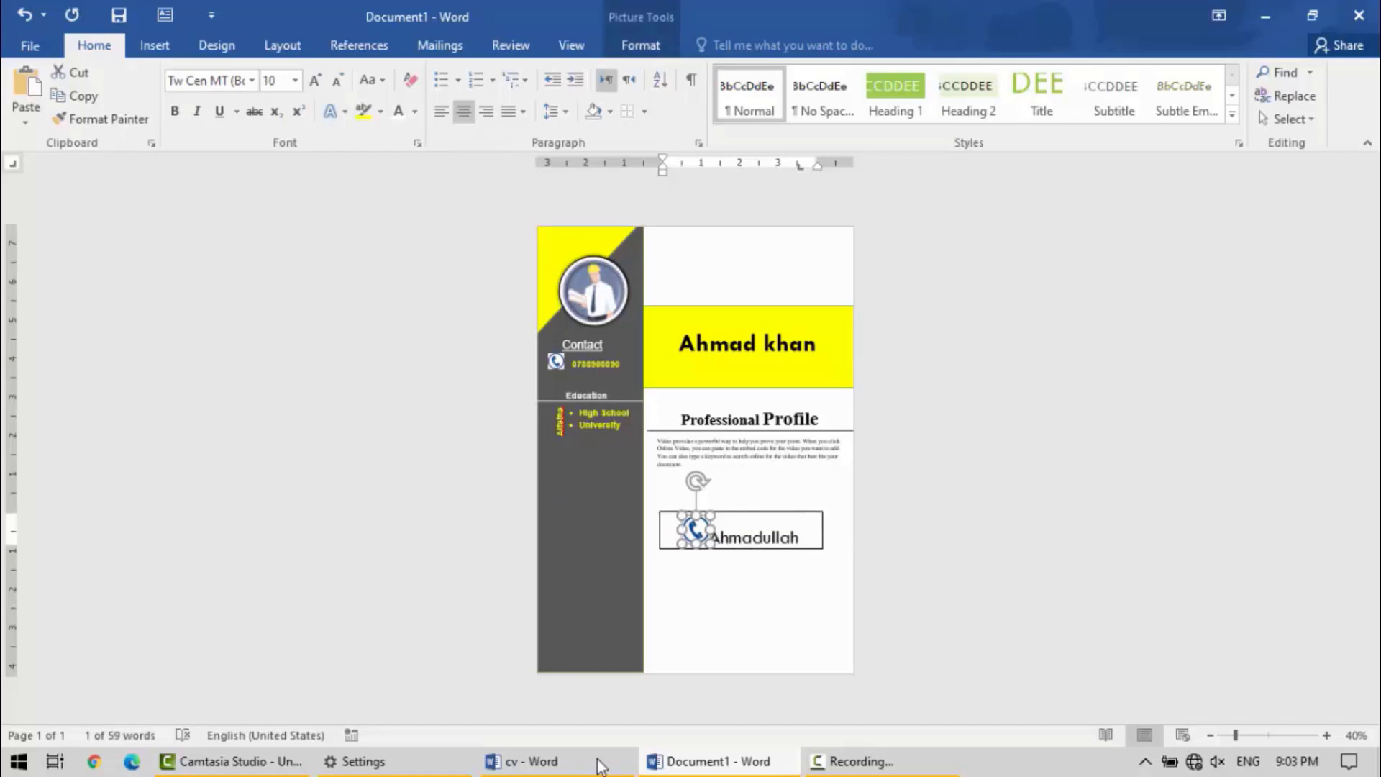
key("ctrl+z")
key("ctrl+z")
key("ctrl+z")
key("ctrl+z")
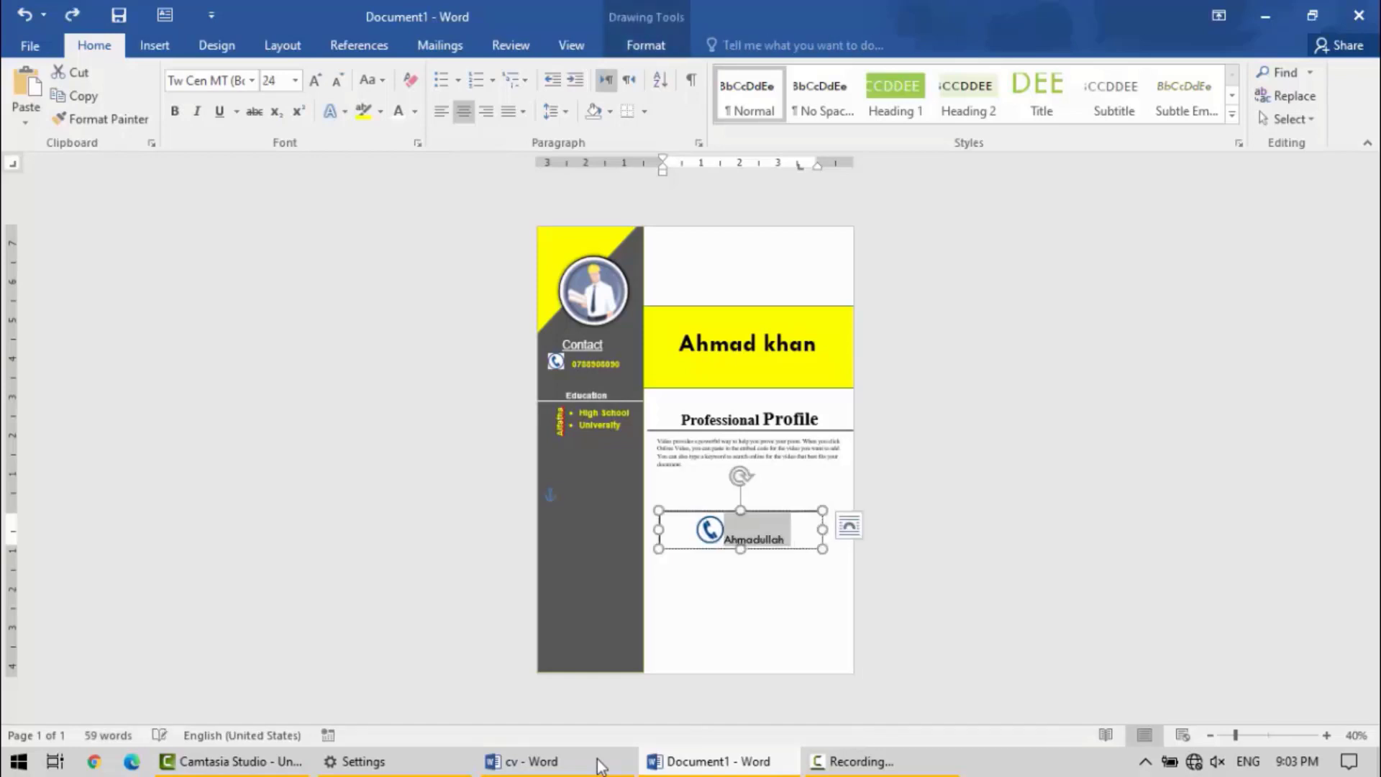
Remove the name from beside the phone icon and align the icon left in its outlined text box.
key("ctrl+z")
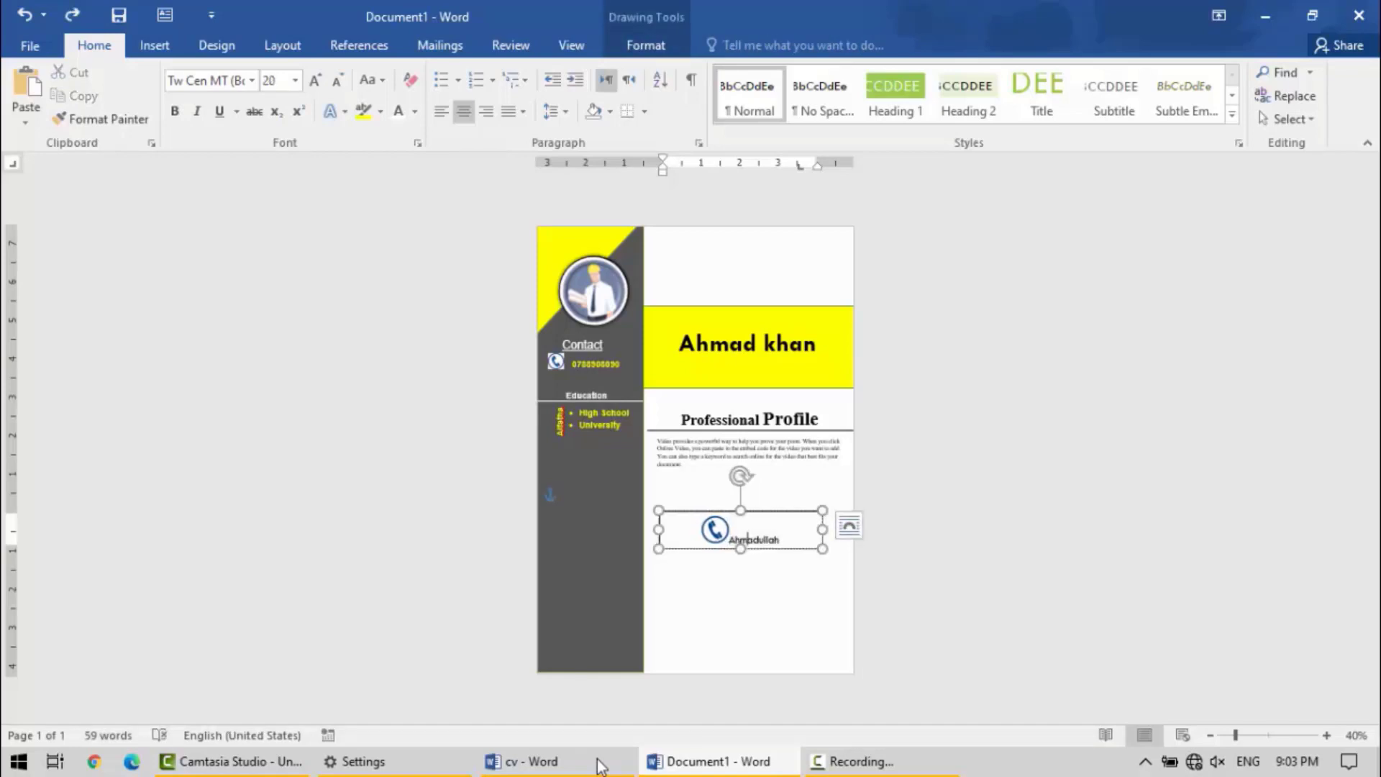
key("ctrl+z")
key("Escape")
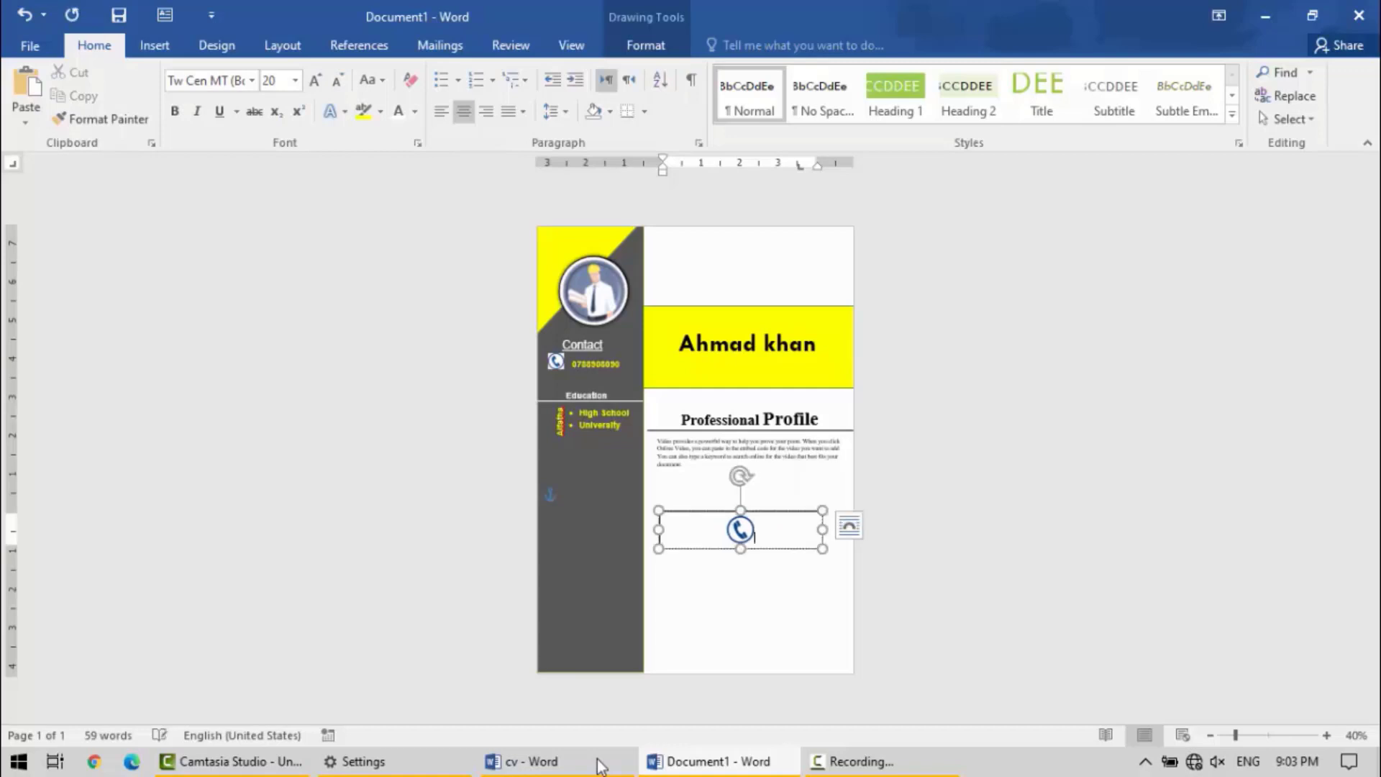
key("ctrl+z")
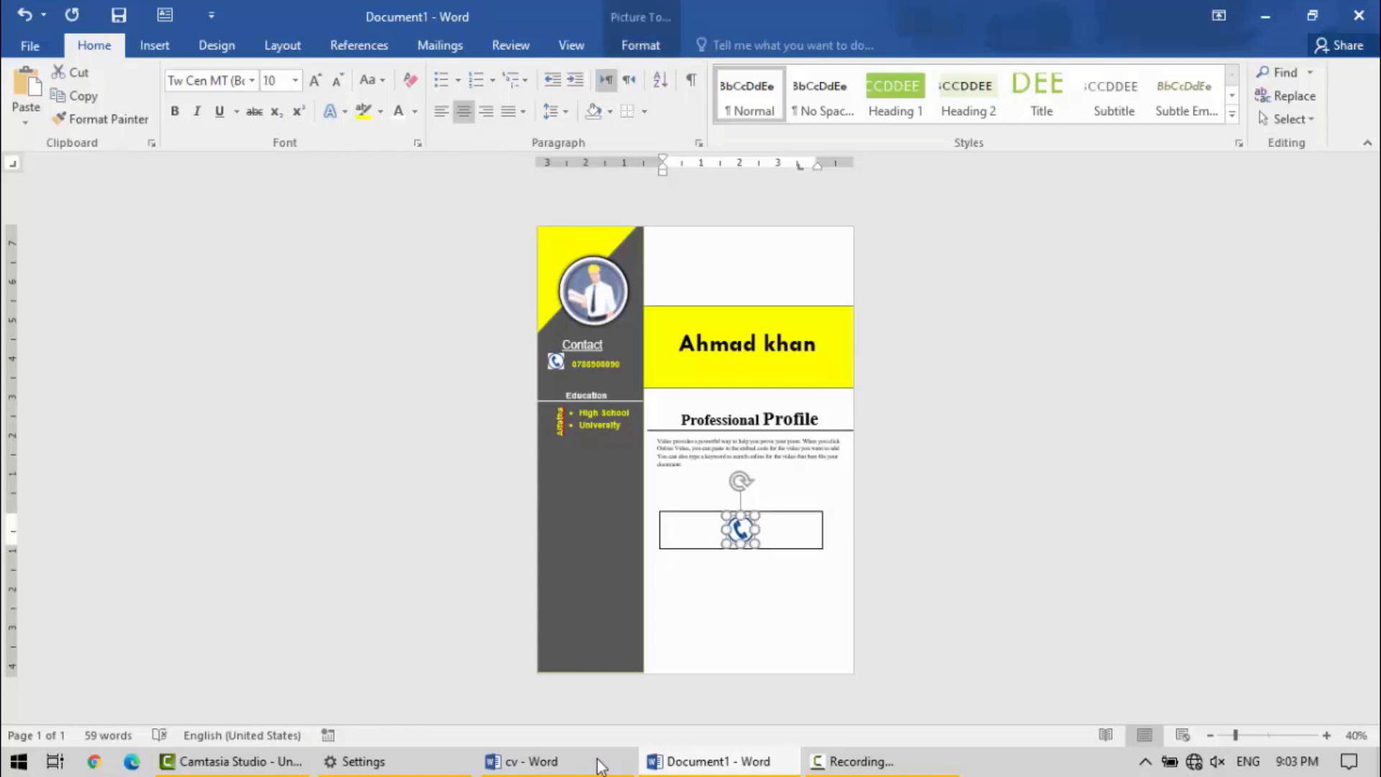
key("ctrl+z")
key("ctrl+z")
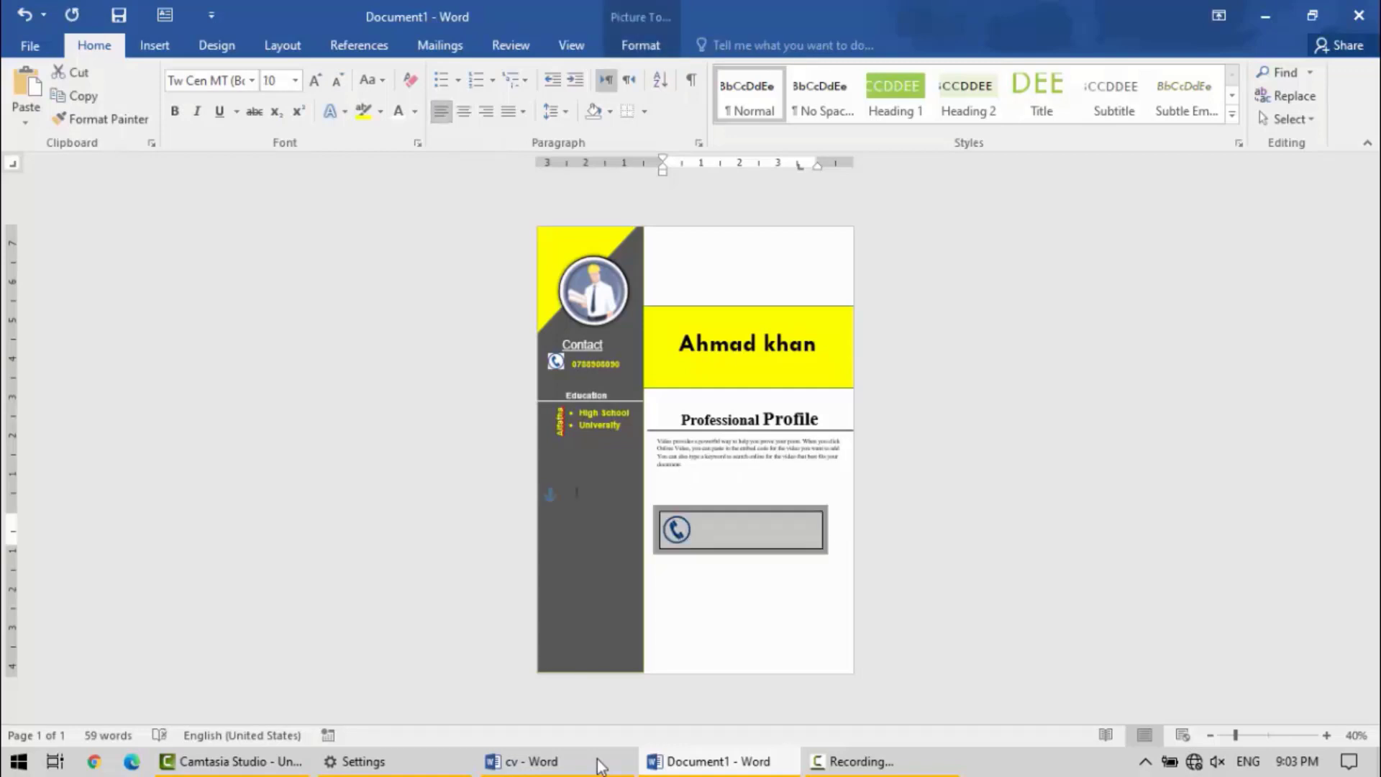
Insert a separate small text box in the grey sidebar and enter the name in it.
key("ctrl+z")
key("ctrl+z")
key("ctrl+z")
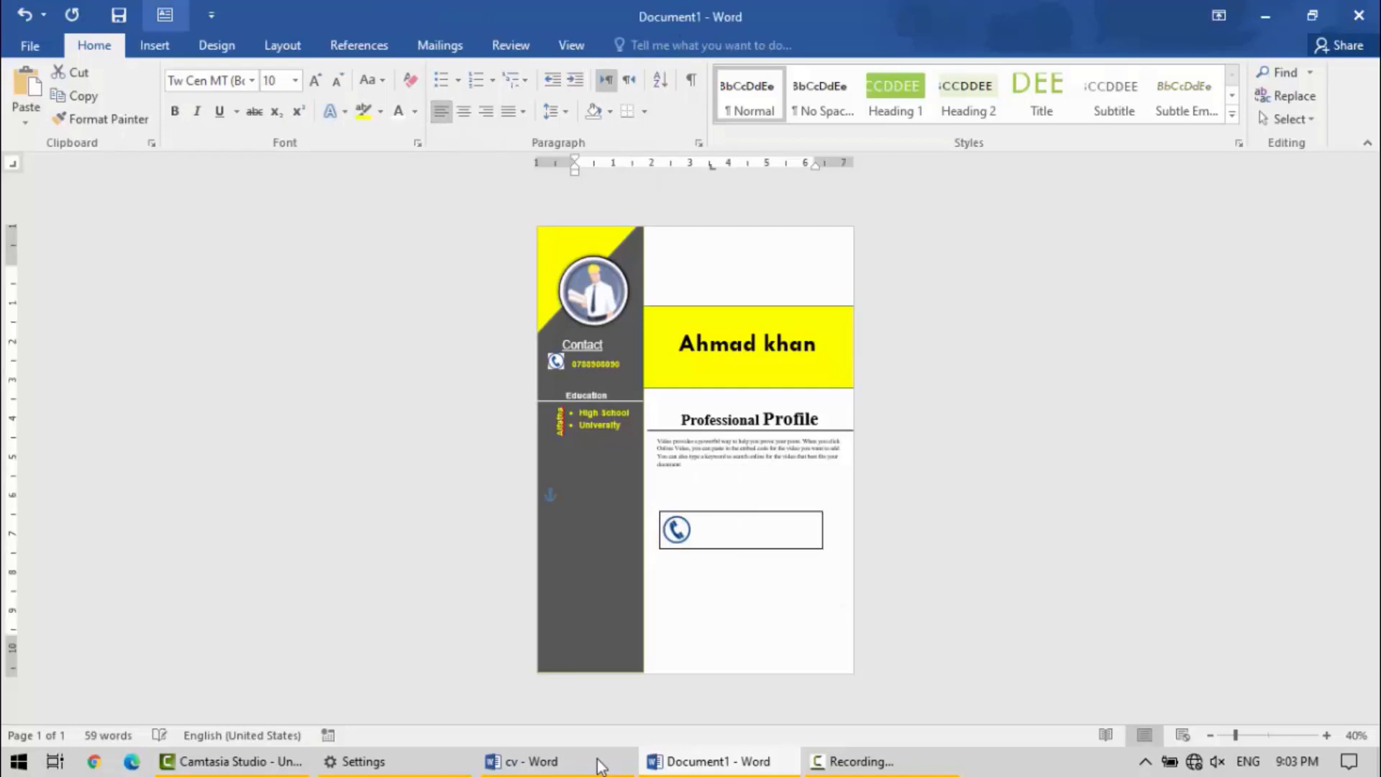
key("ctrl+z")
key("ctrl+z")
key("ctrl+z")
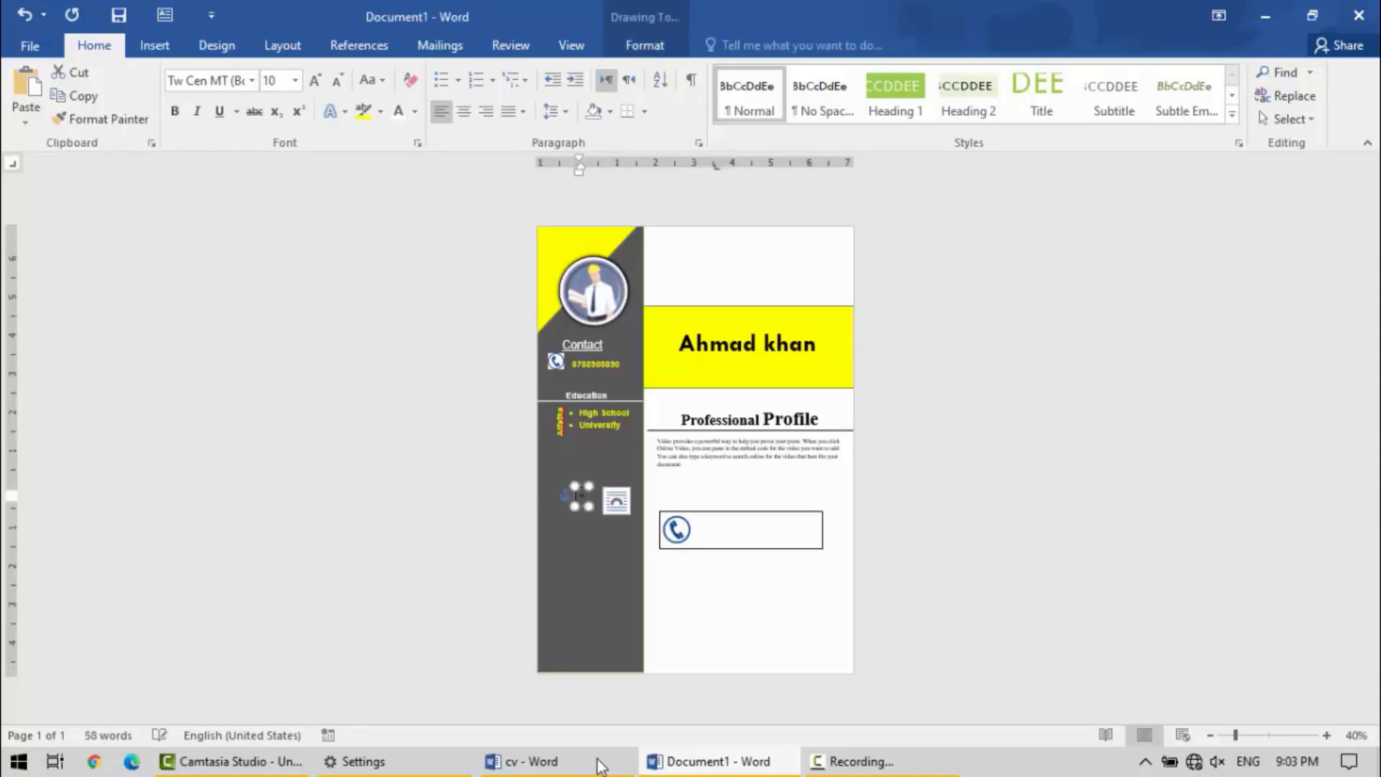
key("ctrl+z")
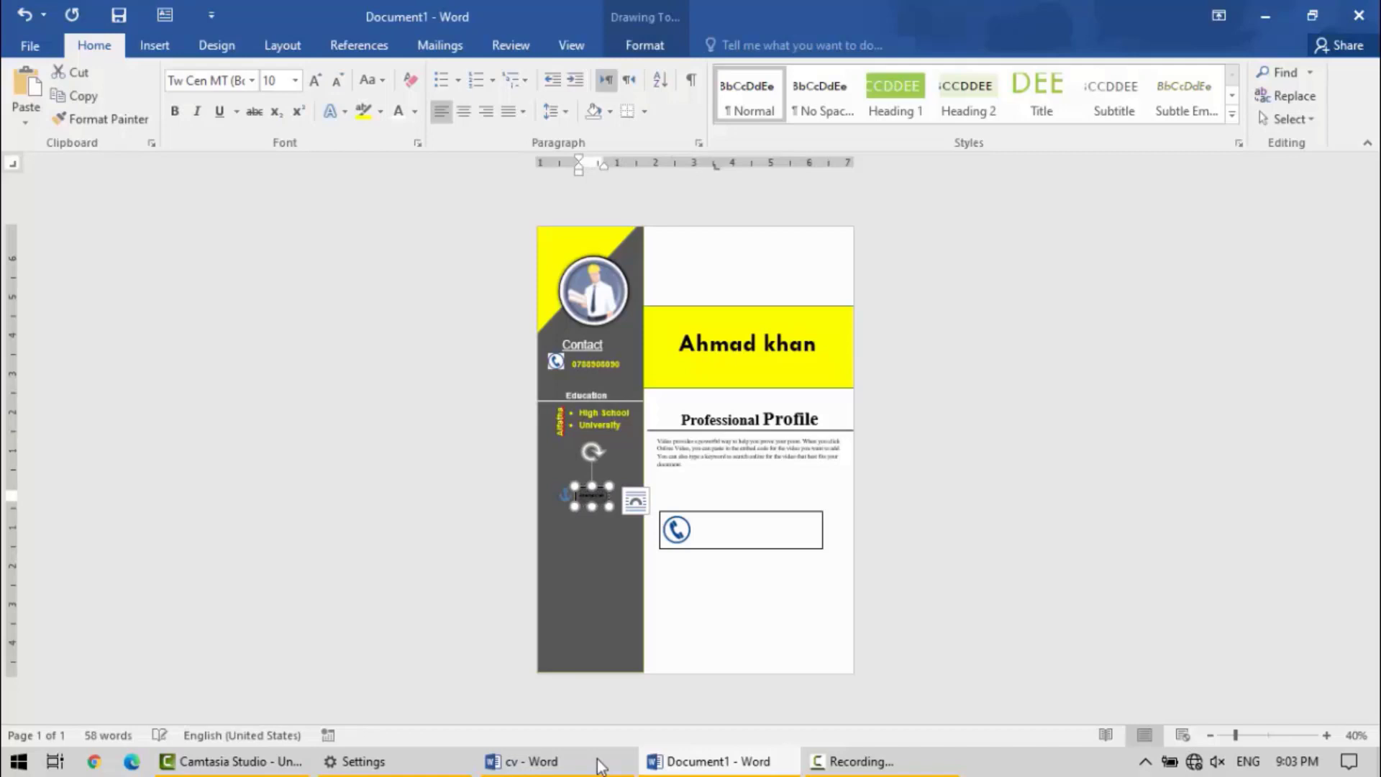
Format the name in the new sidebar text box as bold, size 24.
key("ctrl+z")
key("ctrl+z")
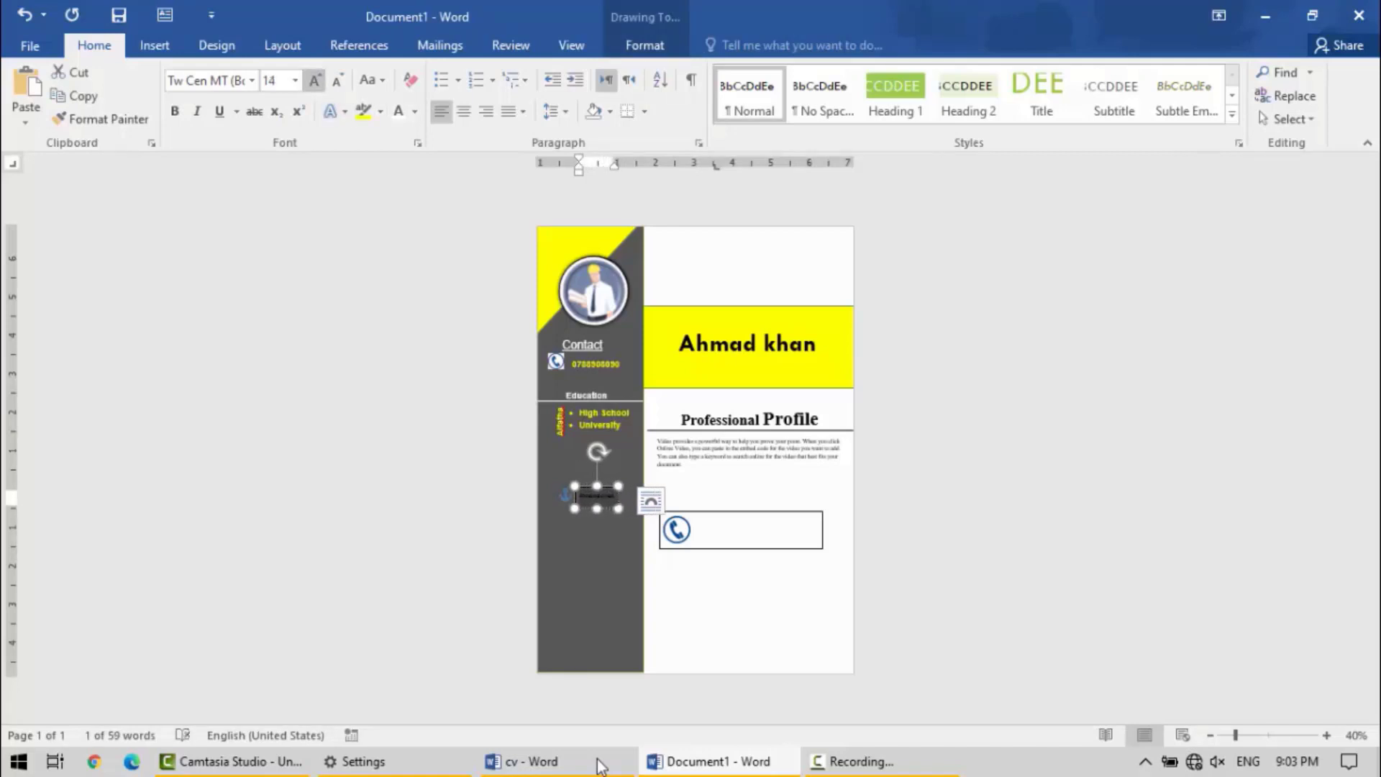
key("ctrl+shift+period")
key("ctrl+shift+period")
key("ctrl+i")
key("ctrl+b")
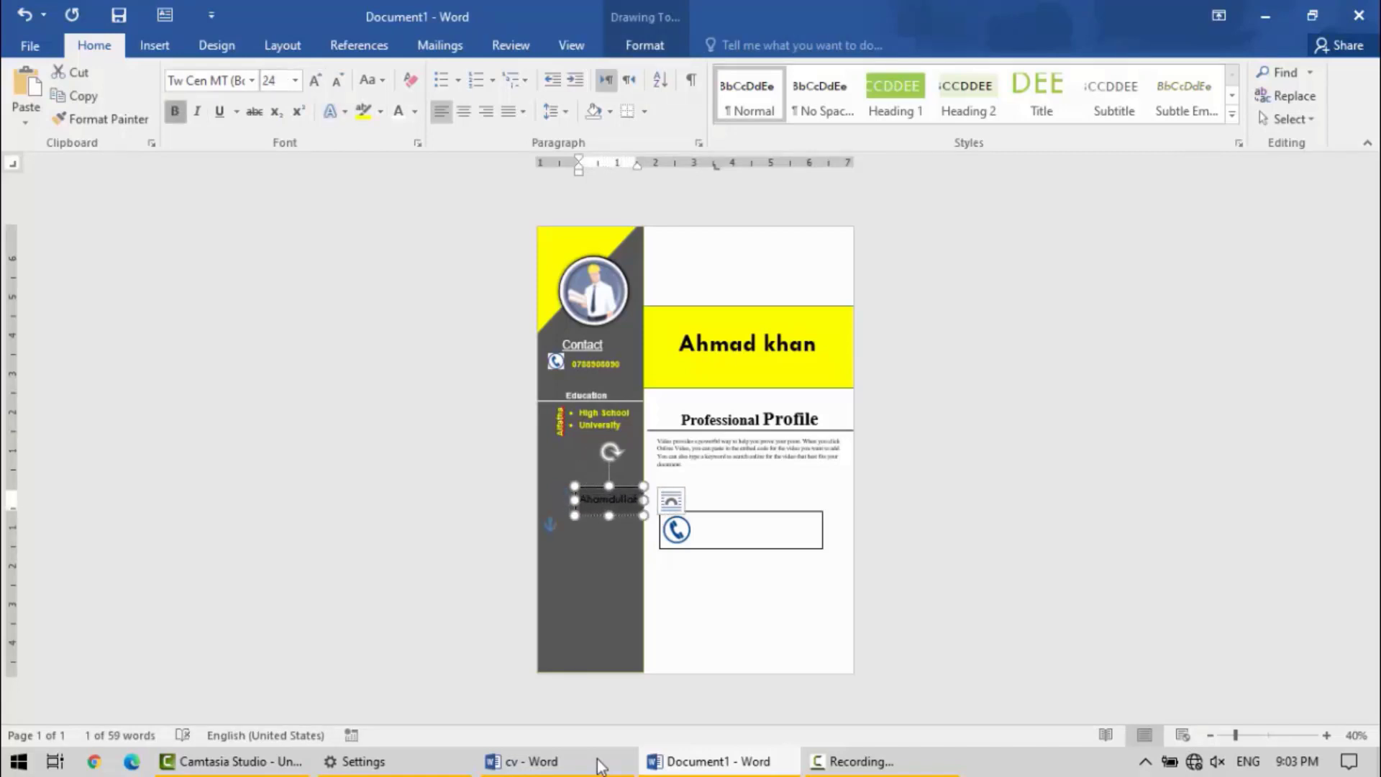
Move the name's text box into the outlined box, directly beside the phone icon.
key("ctrl+i")
key("ctrl+z")
key("ctrl+z")
key("ctrl+z")
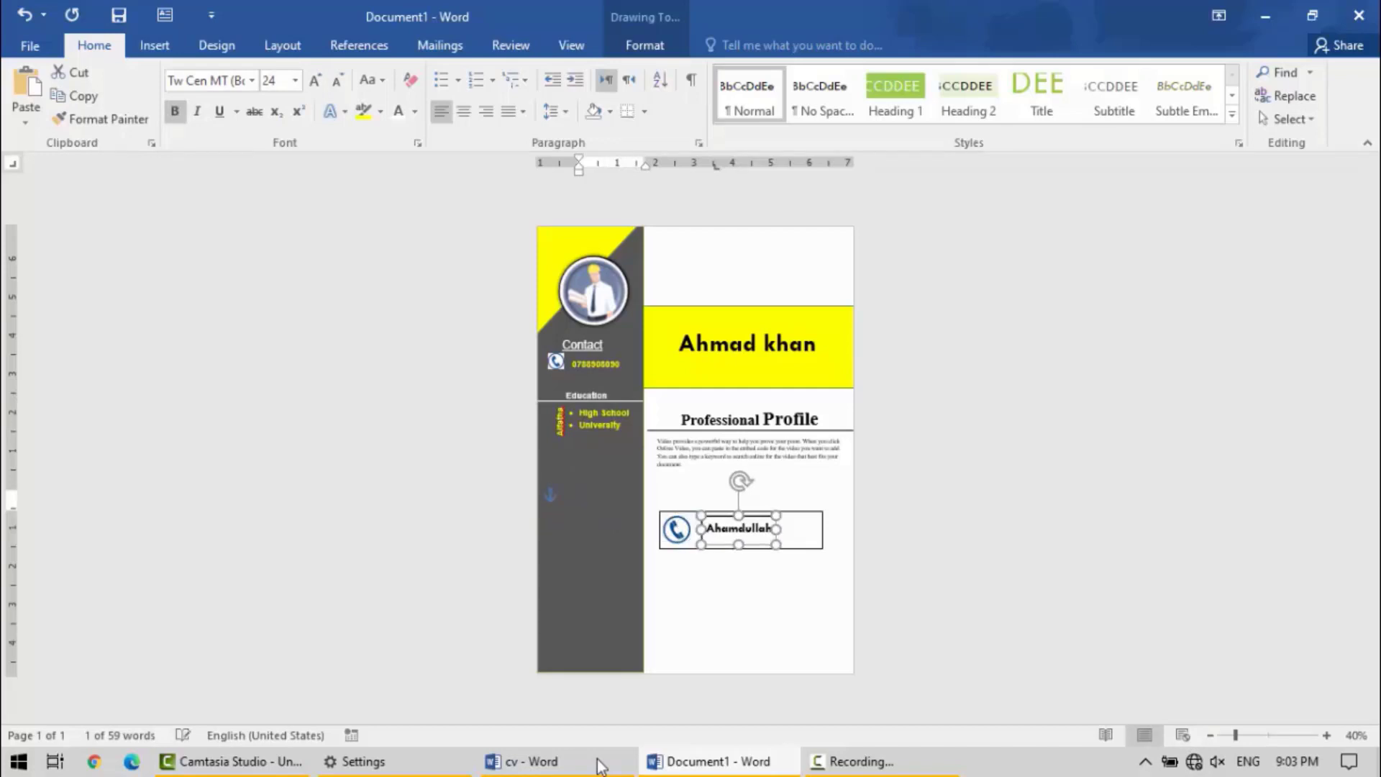
key("ctrl+z")
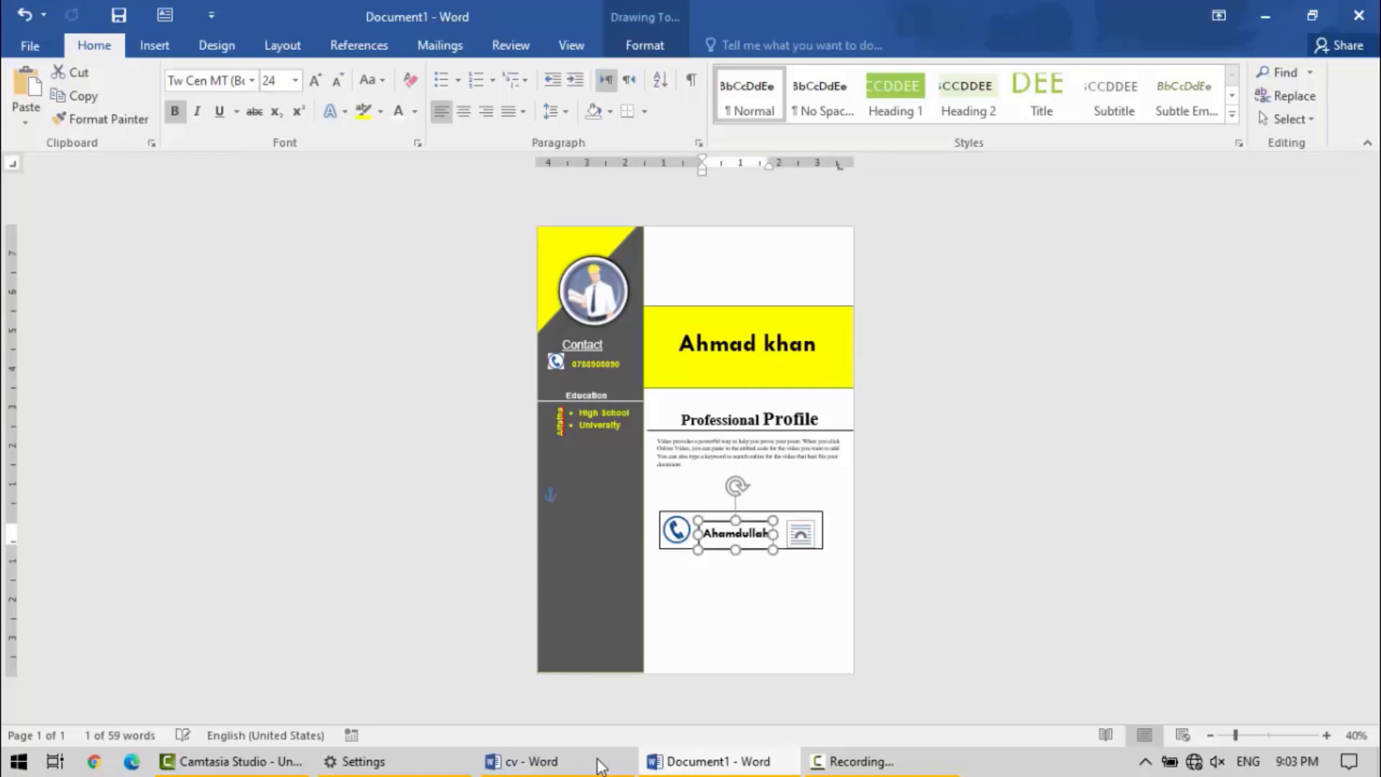
key("ctrl+y")
key("ctrl+z")
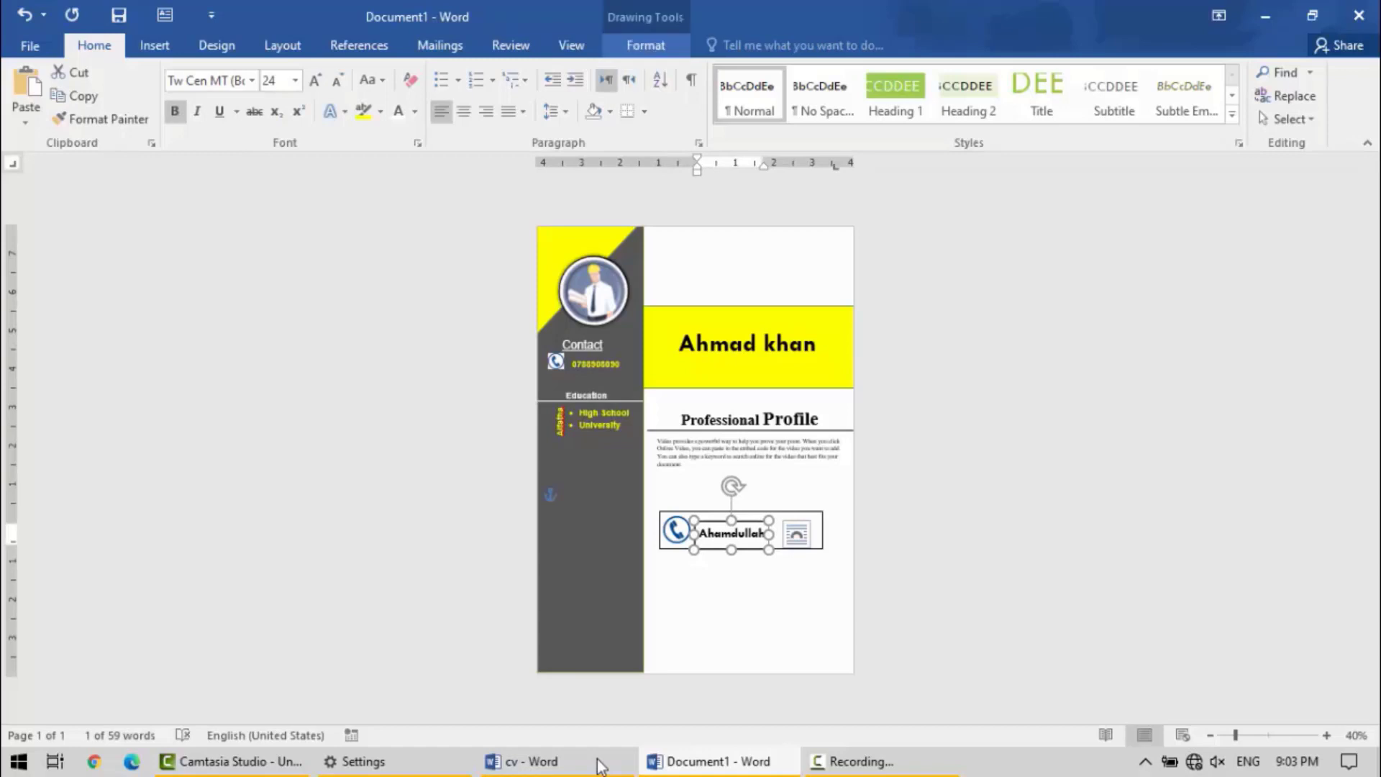
Remove the fill and outline from the name's text box.
left_click(645, 45)
left_click(502, 73)
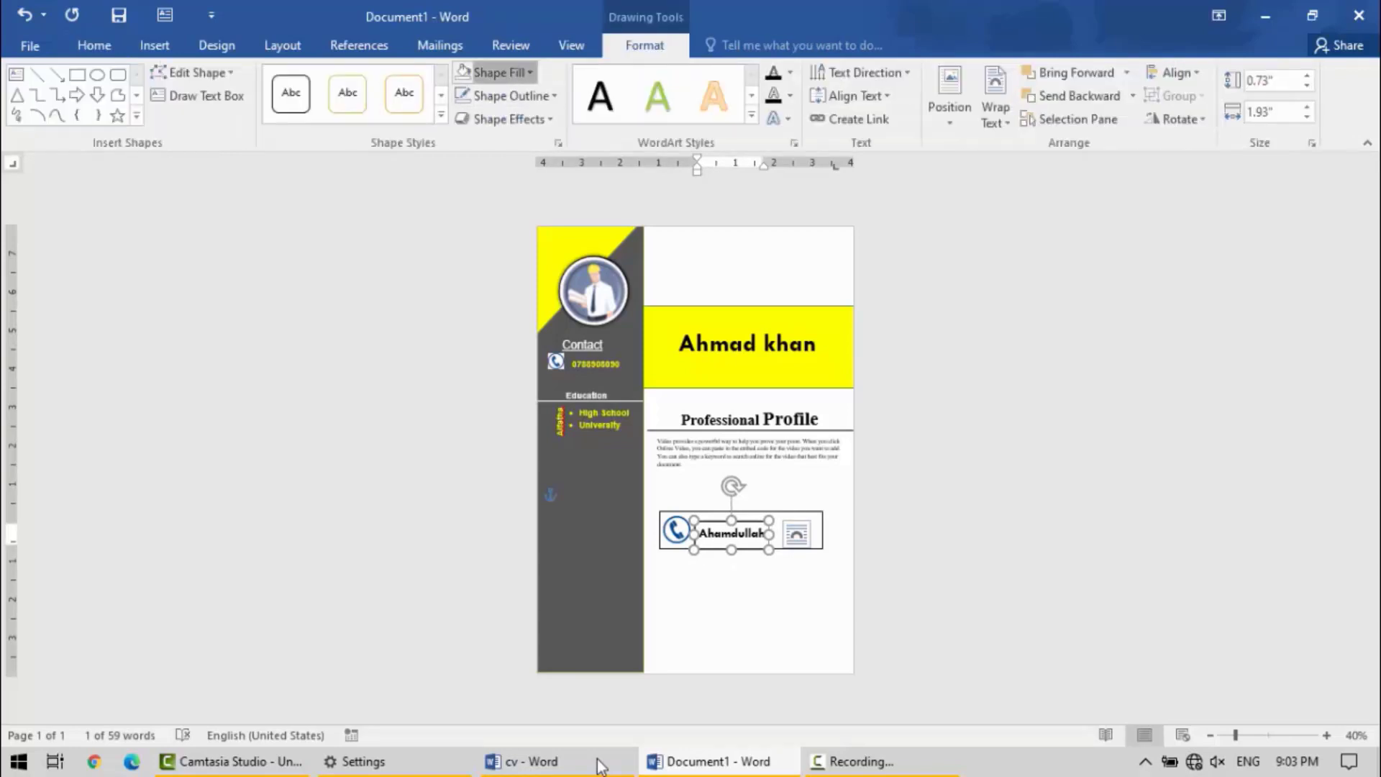
left_click(505, 251)
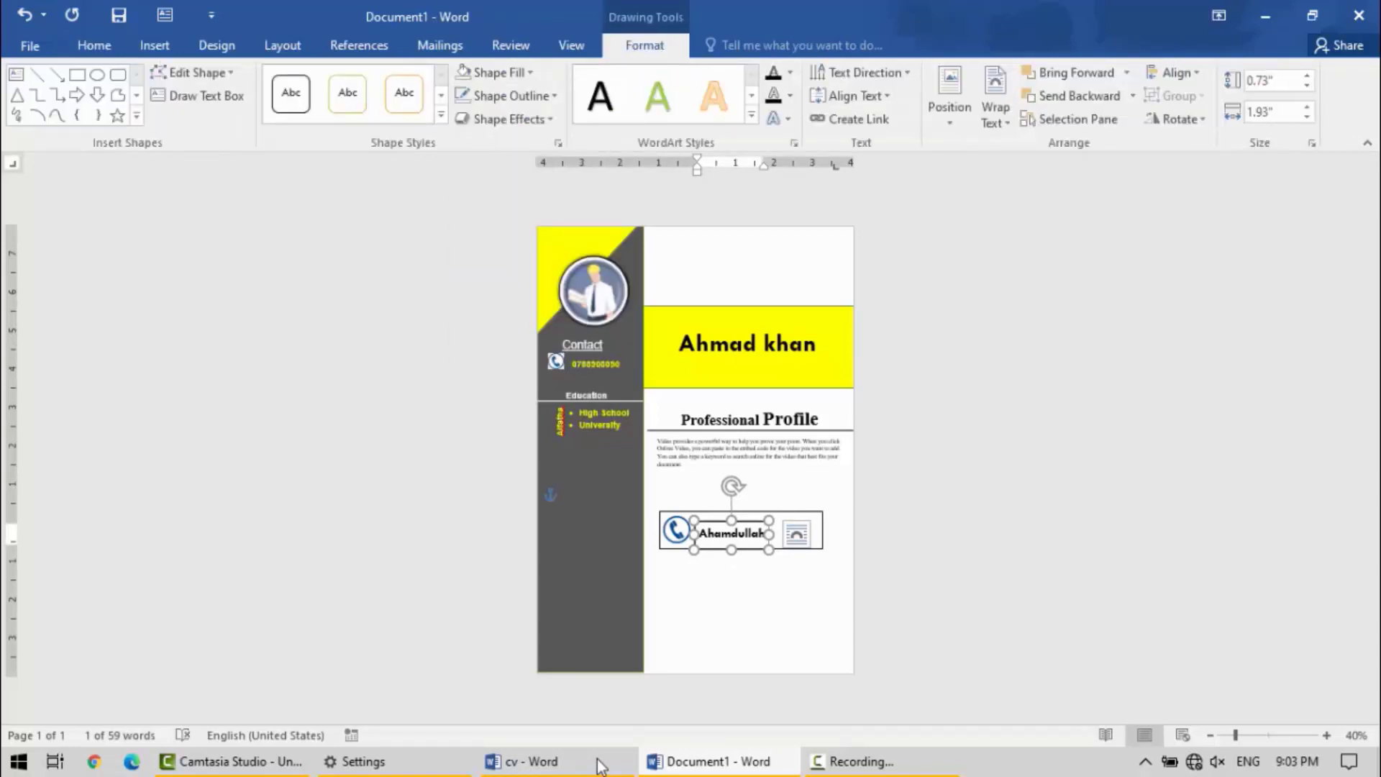
left_click(511, 96)
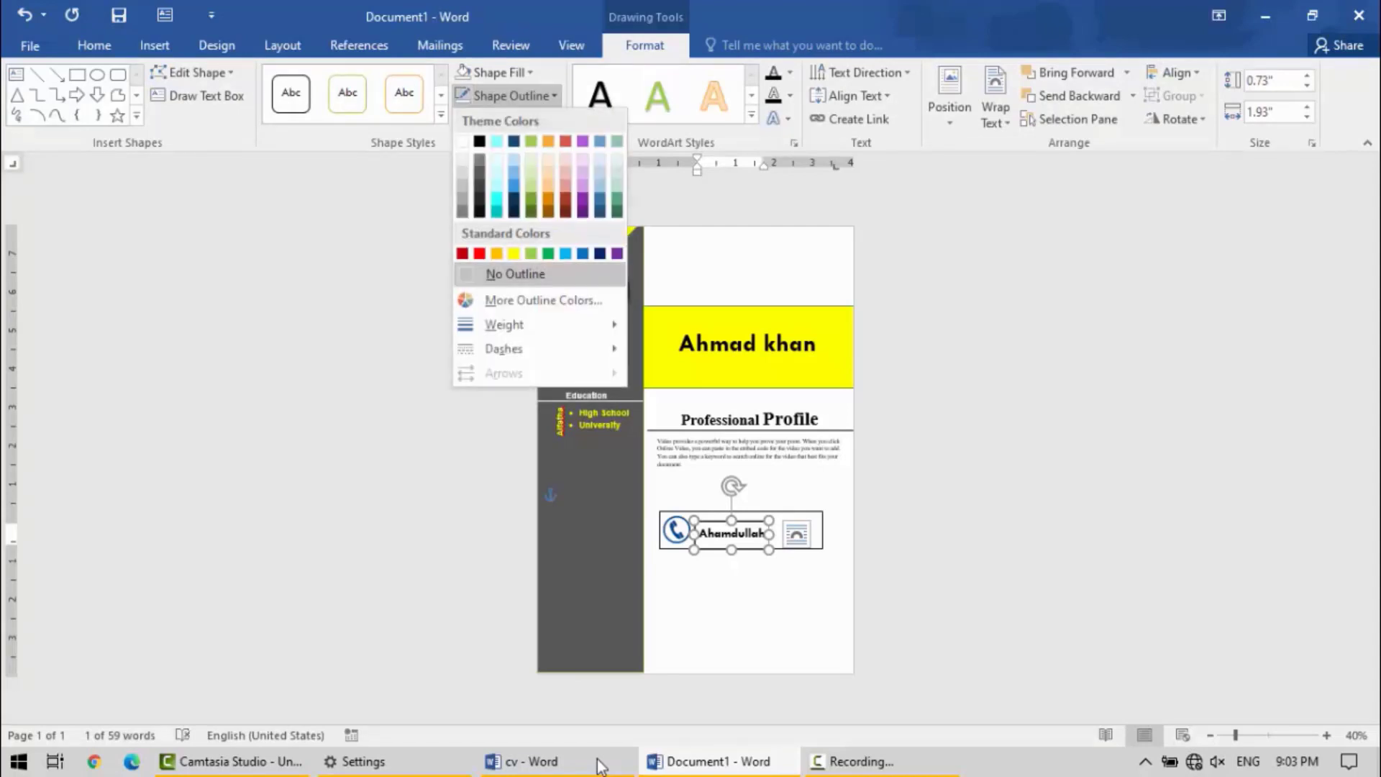
left_click(515, 274)
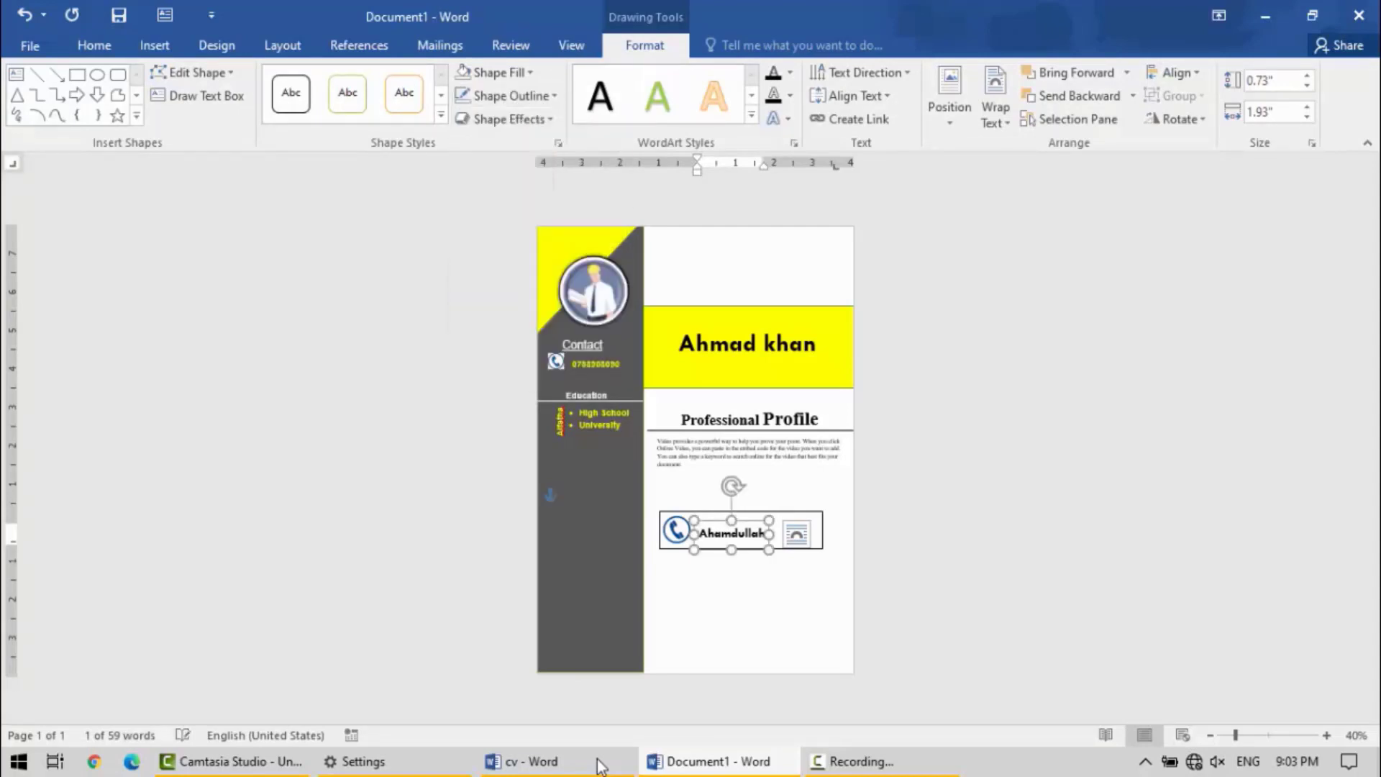
Narrow the outlined box around the phone icon so its far edge sits just past the name.
left_click_drag(727, 523, 727, 479)
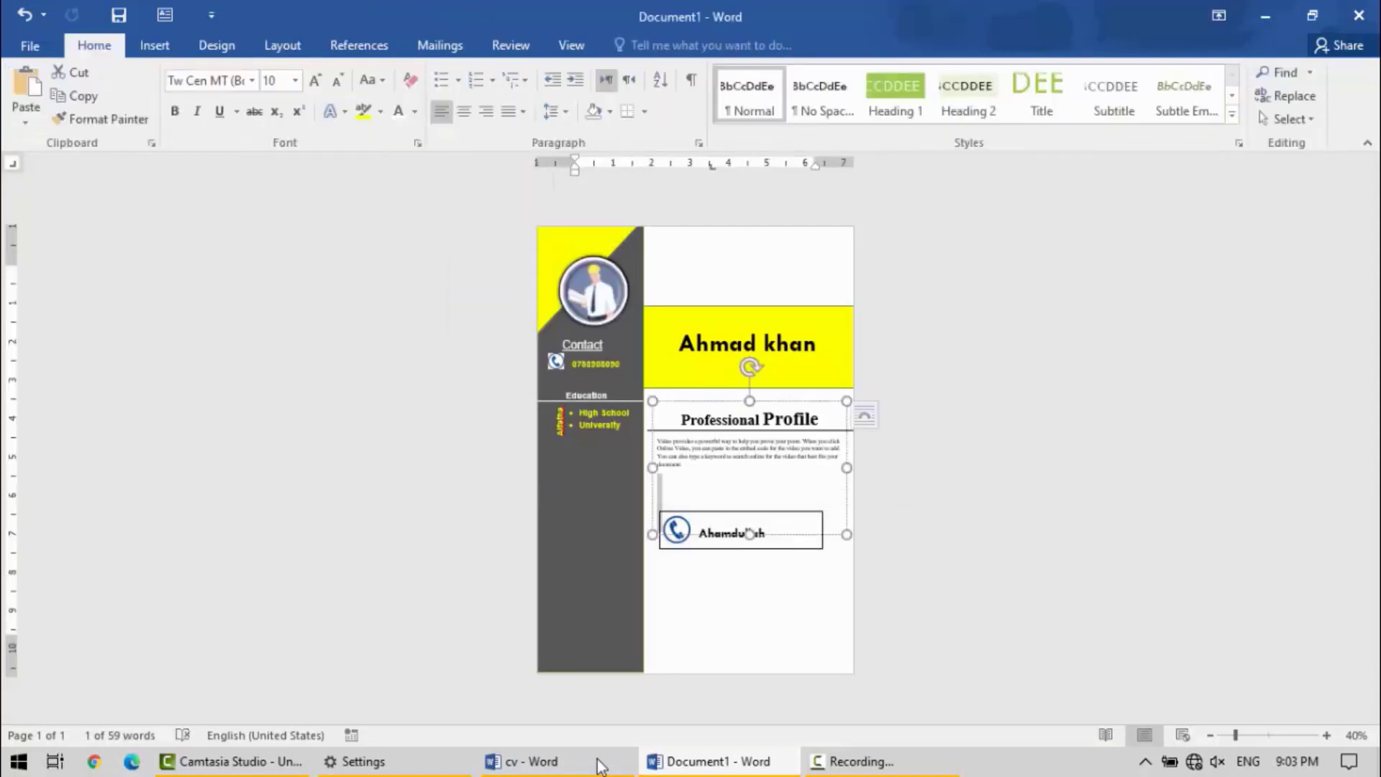
left_click(788, 528)
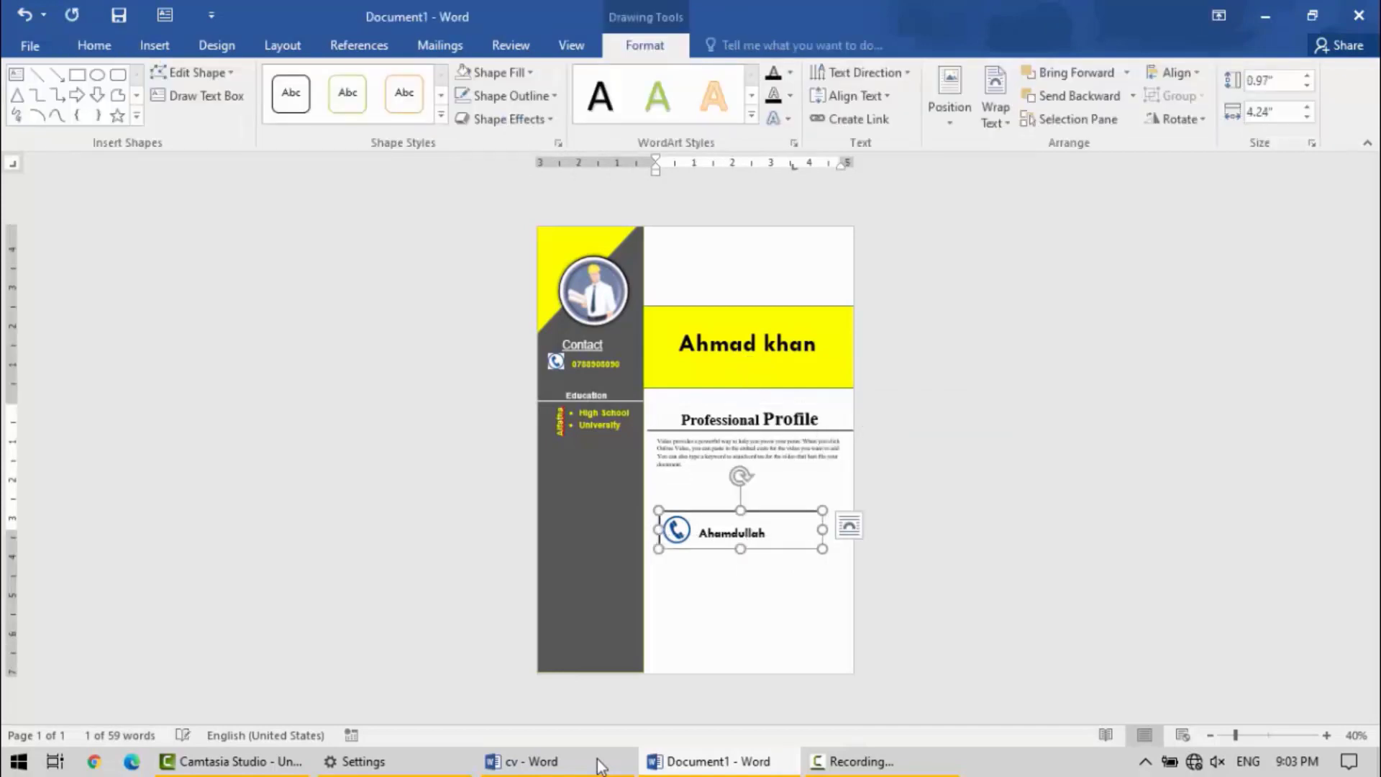
left_click_drag(822, 549, 769, 549)
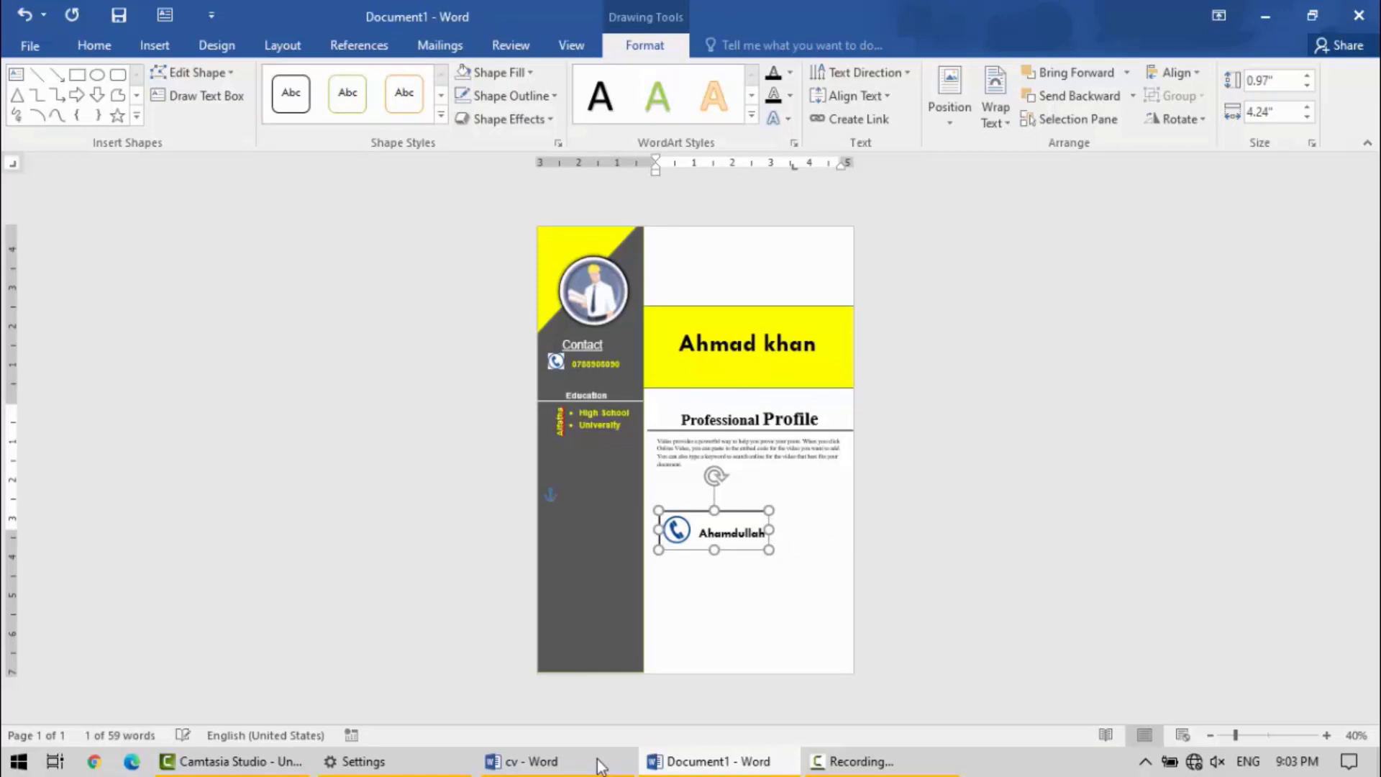
double_click(745, 598)
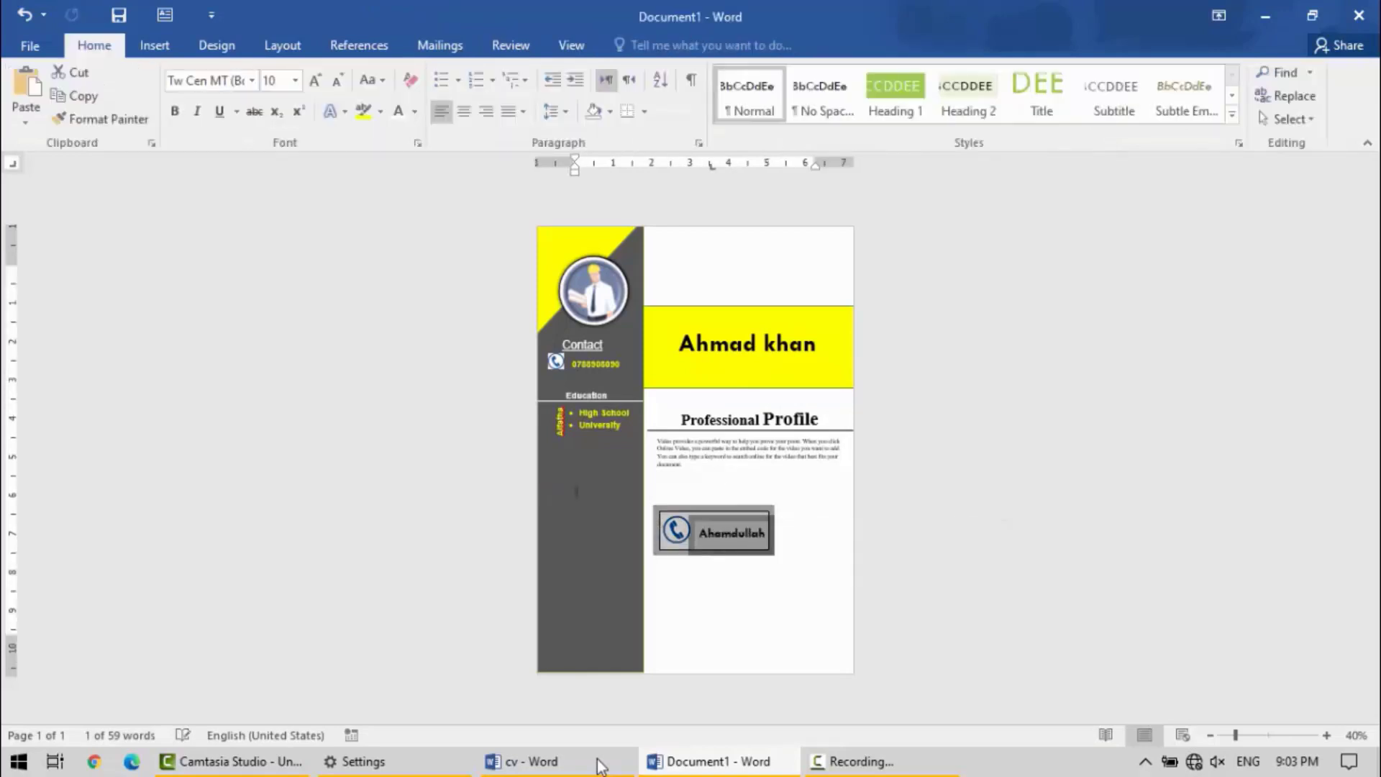
Compare the boxed phone icon and name at 60% zoom with the reference cv document, returning to Document1.
left_click_drag(1234, 735, 1246, 735)
left_click(791, 503)
double_click(787, 640)
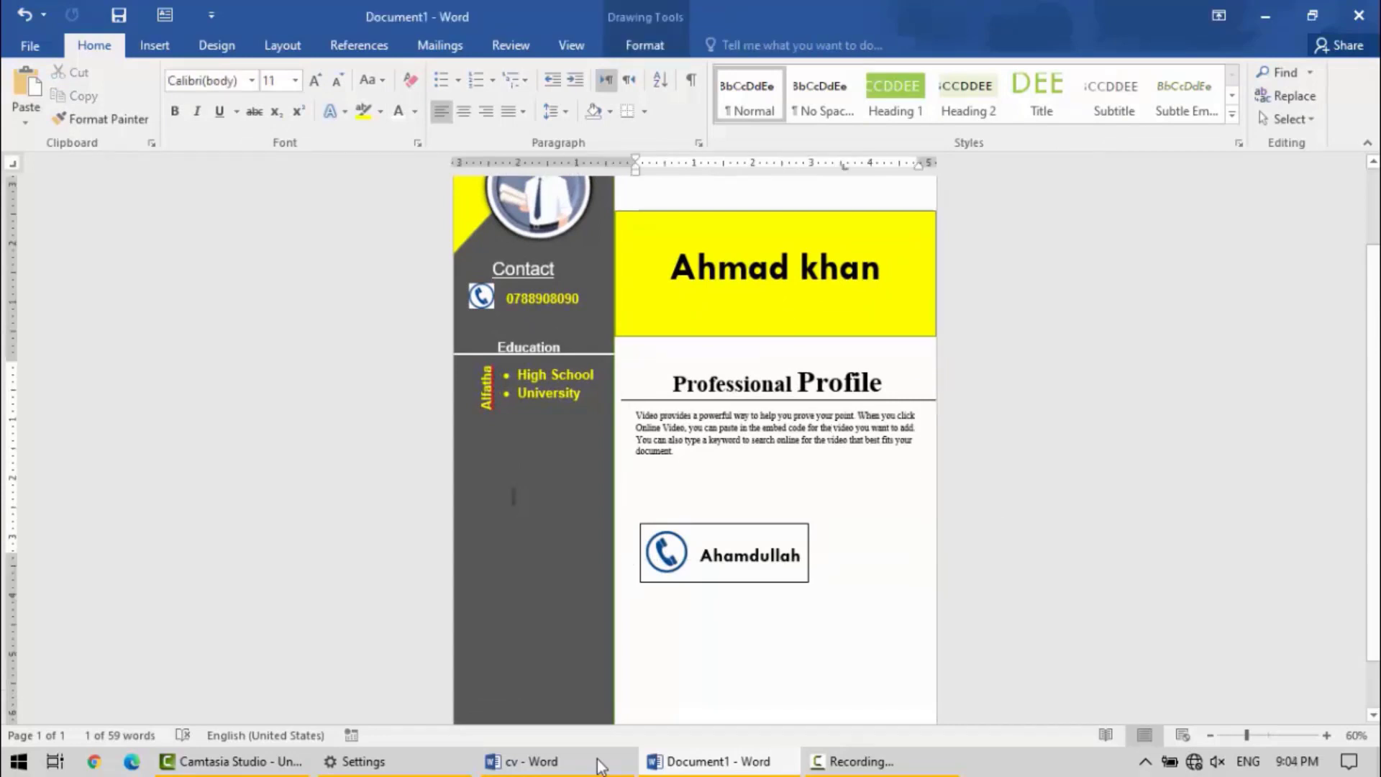
left_click(600, 766)
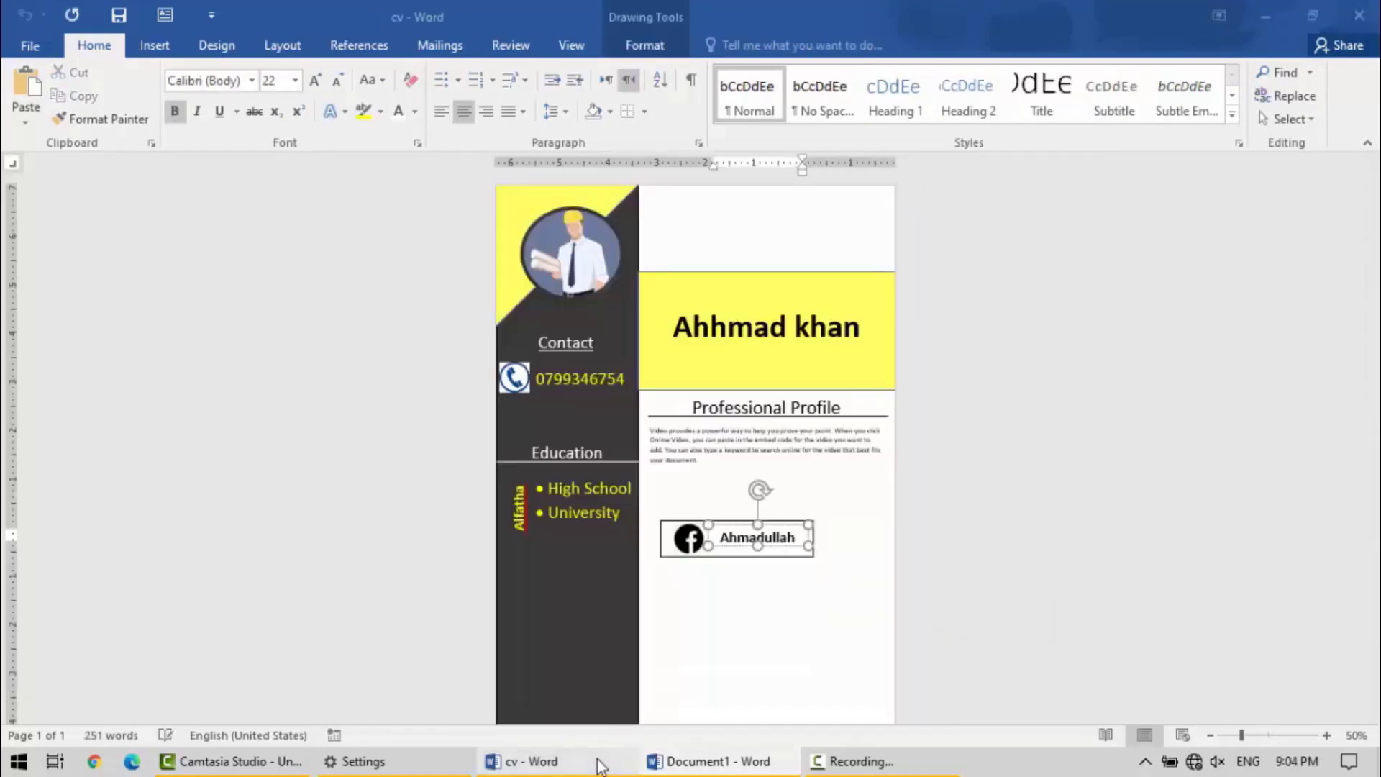
left_click(601, 765)
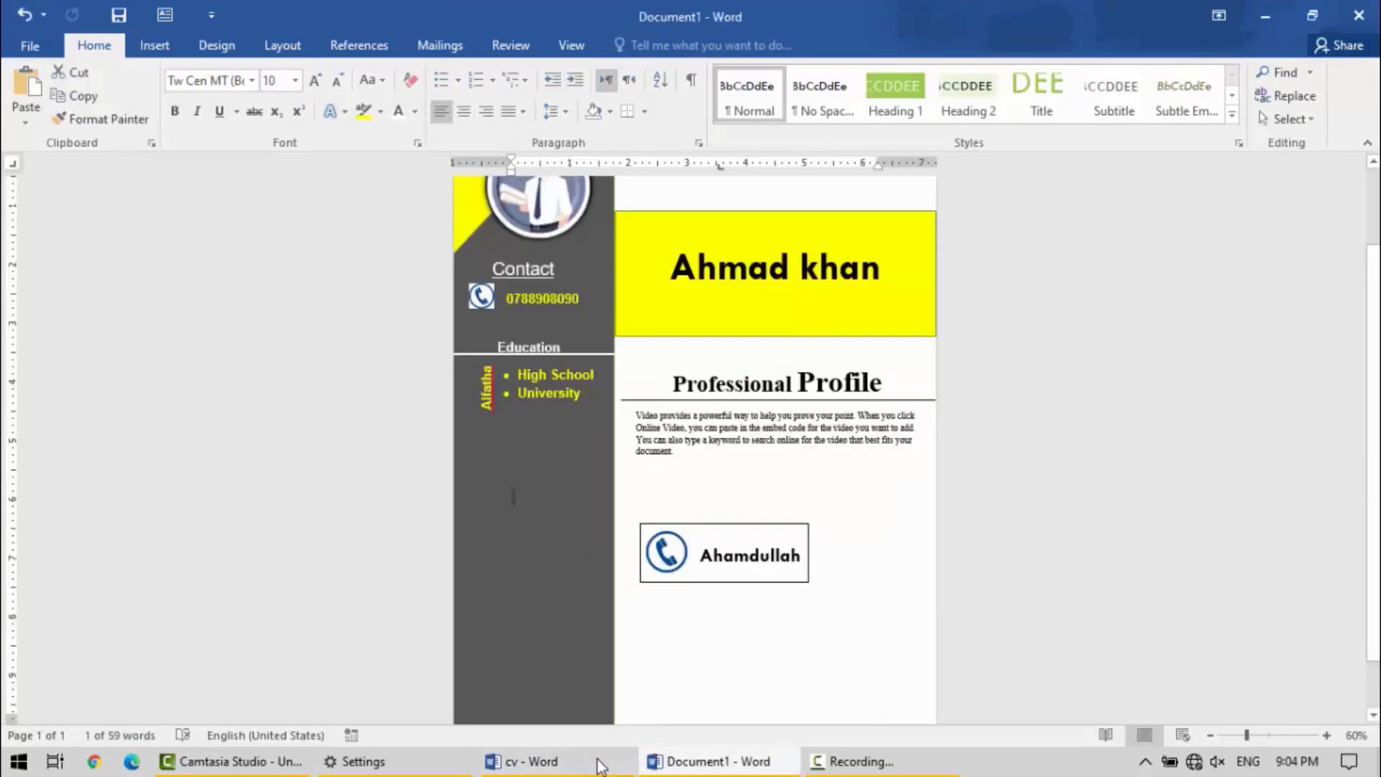